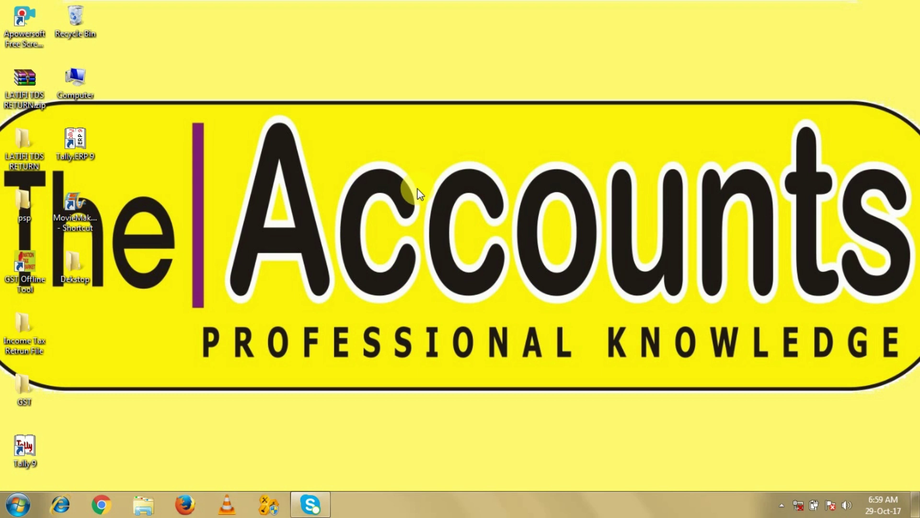
# Launch Microsoft Office Excel 2007 from the Microsoft Office group under All Programs.
pyautogui.click(23, 509)
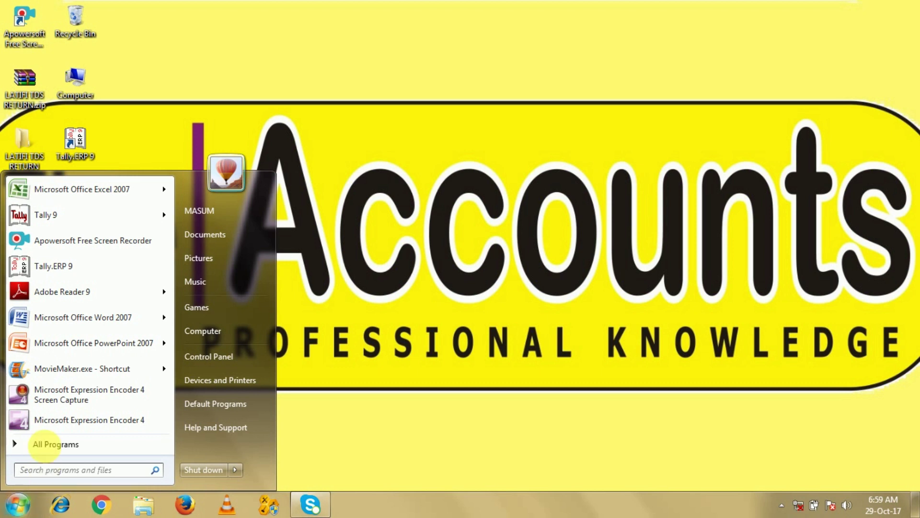
pyautogui.click(46, 445)
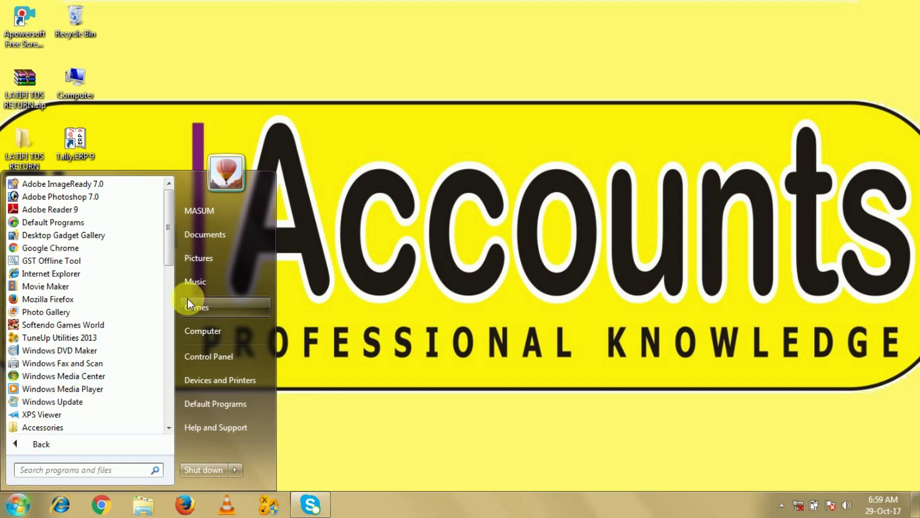
pyautogui.moveTo(170, 254); pyautogui.dragTo(169, 310)
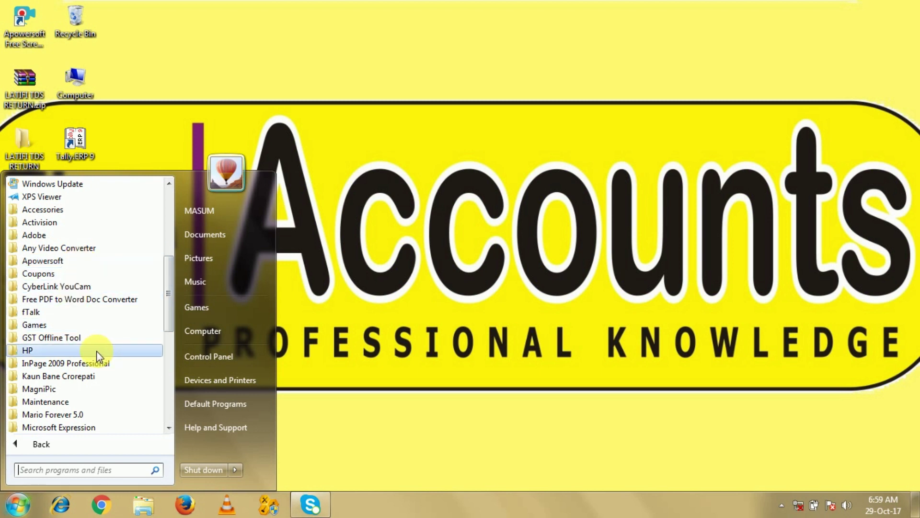
pyautogui.scroll(-1, 81, 404)
pyautogui.scroll(-1, 82, 404)
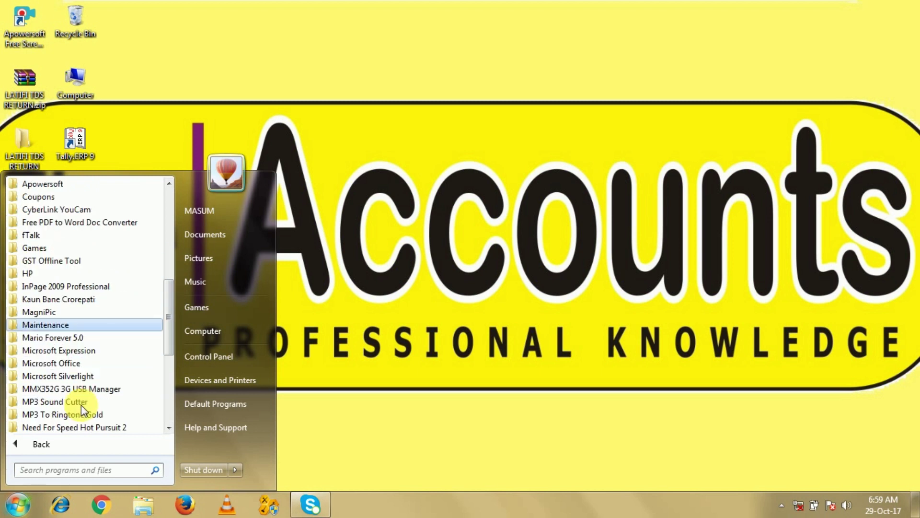
pyautogui.click(57, 363)
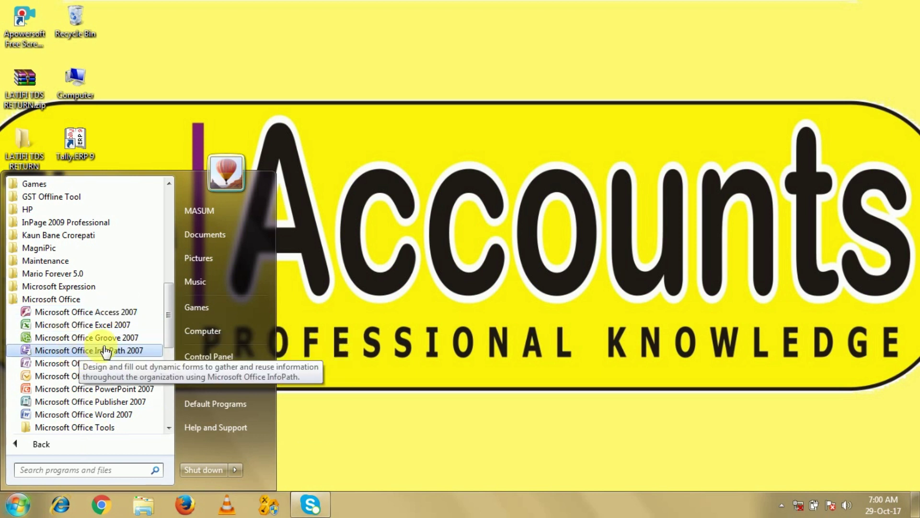
pyautogui.click(100, 326)
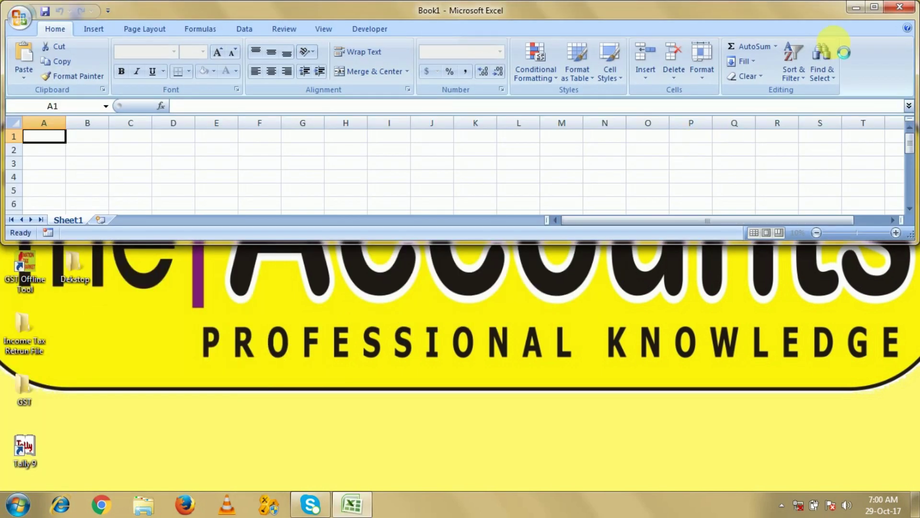
# Maximize the Excel window, then close Excel to return to the desktop.
pyautogui.click(876, 10)
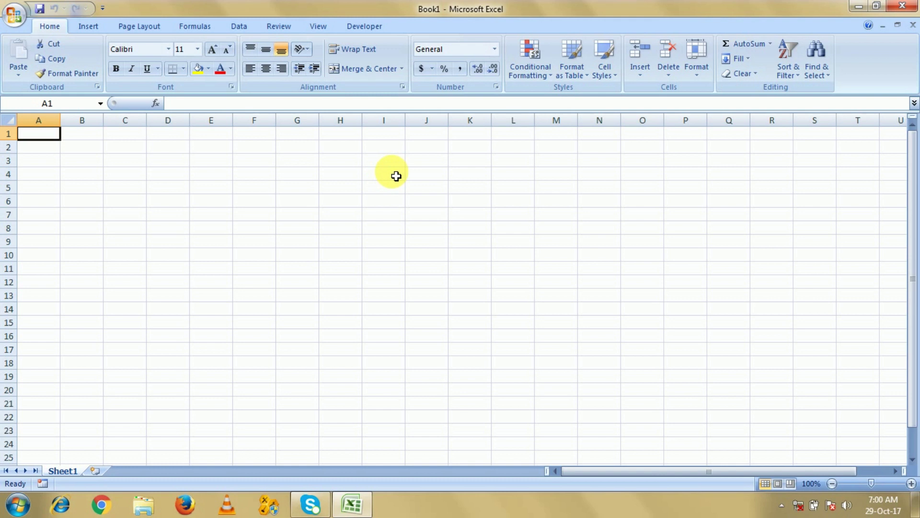
pyautogui.click(19, 507)
pyautogui.click(453, 326)
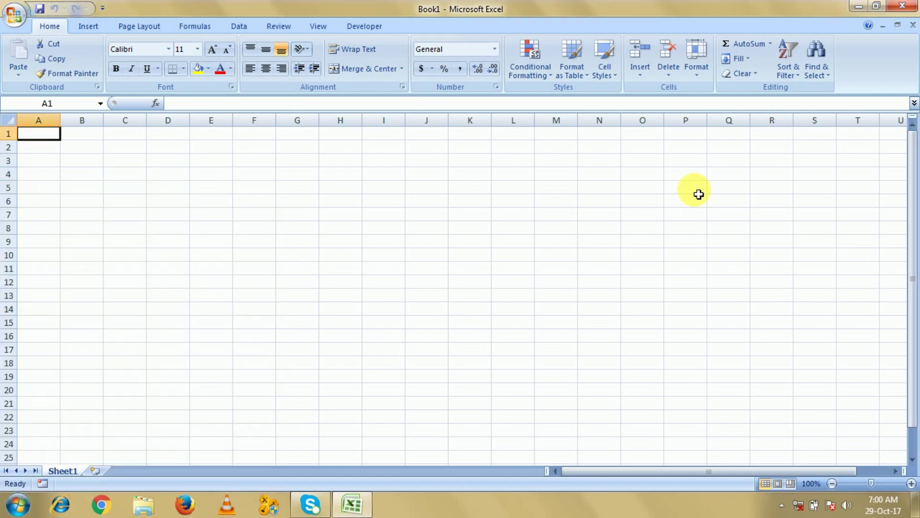
pyautogui.click(903, 10)
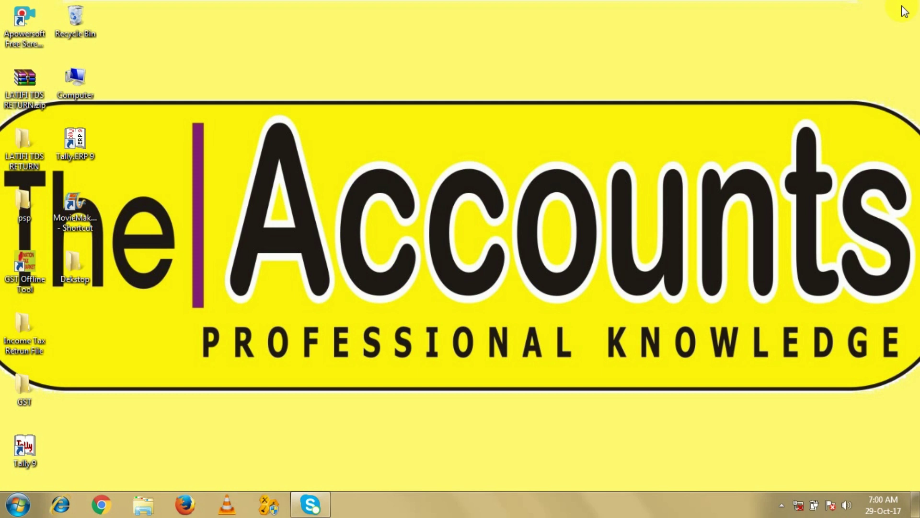
# Expand the Microsoft Office folder in All Programs and bring up the Excel 2007 entry's context menu.
pyautogui.click(18, 508)
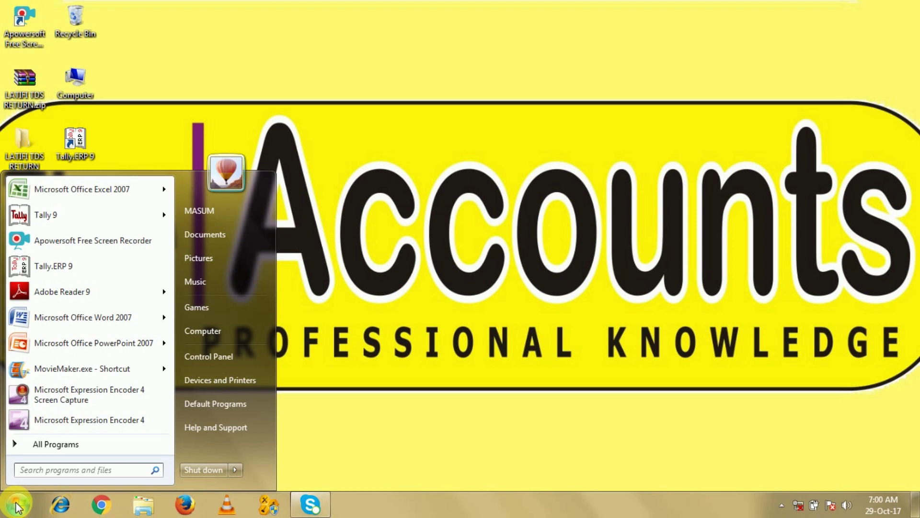
pyautogui.click(385, 274)
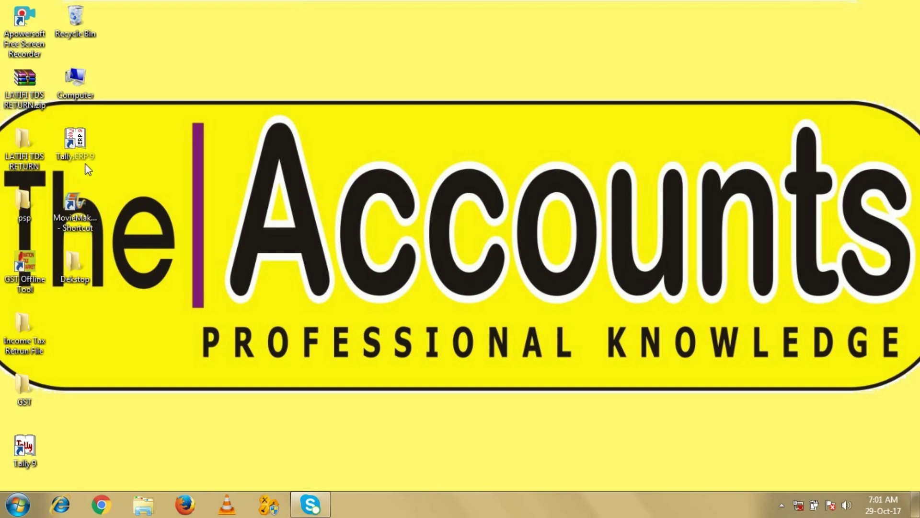
pyautogui.click(16, 507)
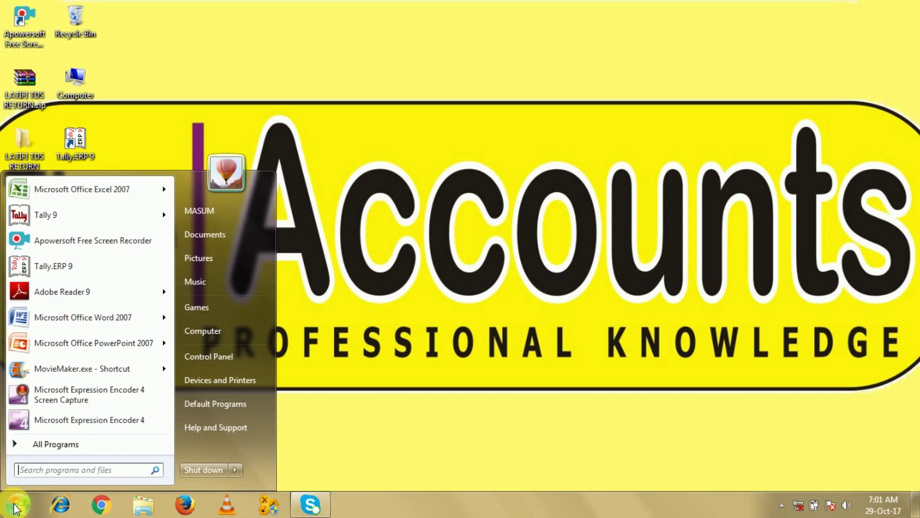
pyautogui.click(56, 444)
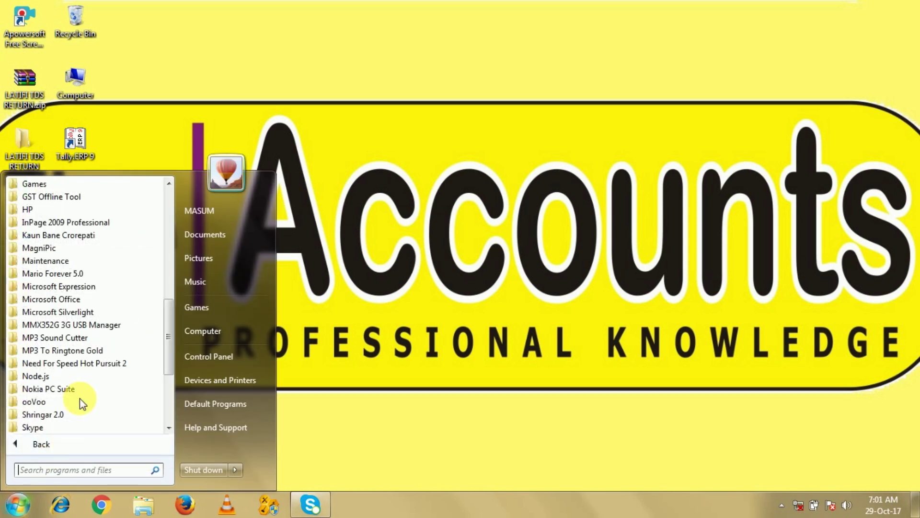
pyautogui.scroll(-3, 82, 391)
pyautogui.scroll(-1, 83, 391)
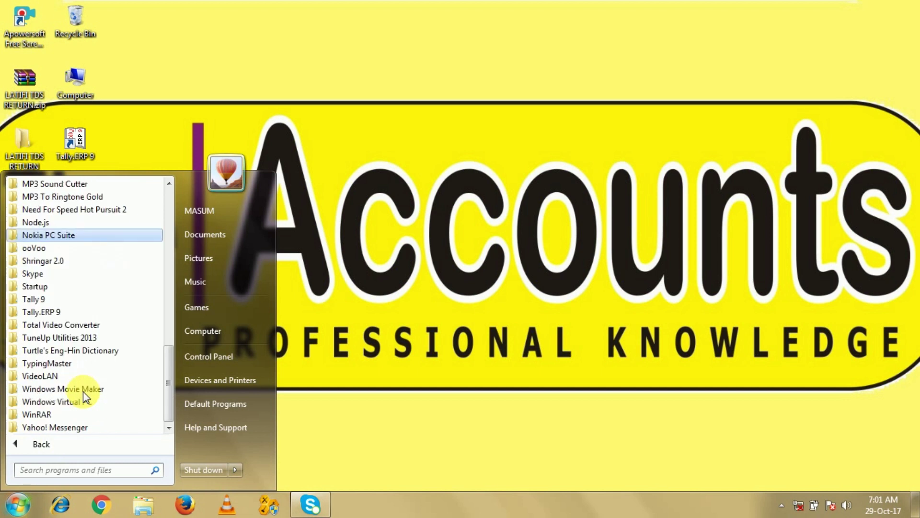
pyautogui.scroll(3, 82, 391)
pyautogui.scroll(1, 83, 391)
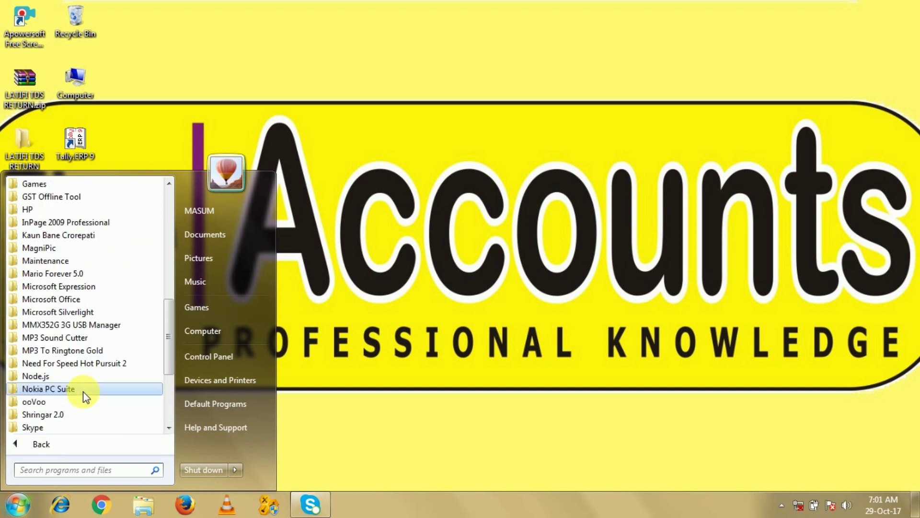
pyautogui.click(77, 302)
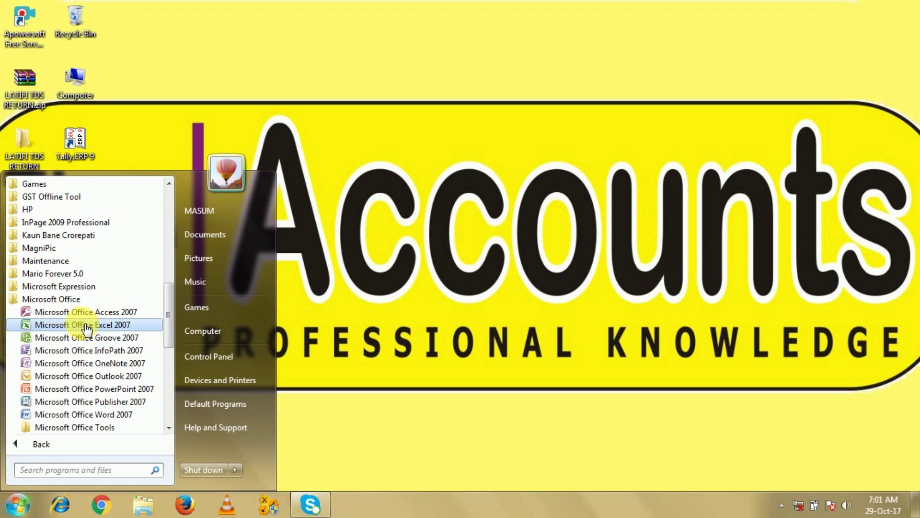
pyautogui.rightClick(88, 329)
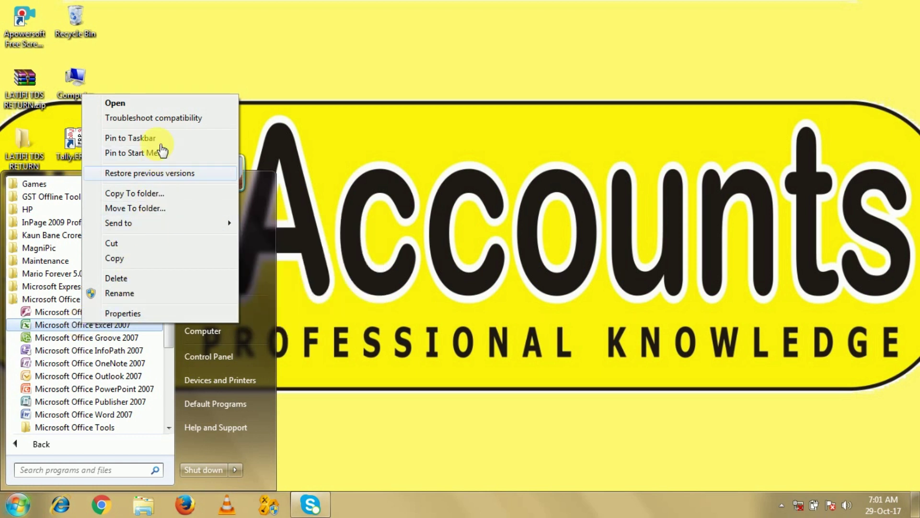
pyautogui.moveTo(165, 223)
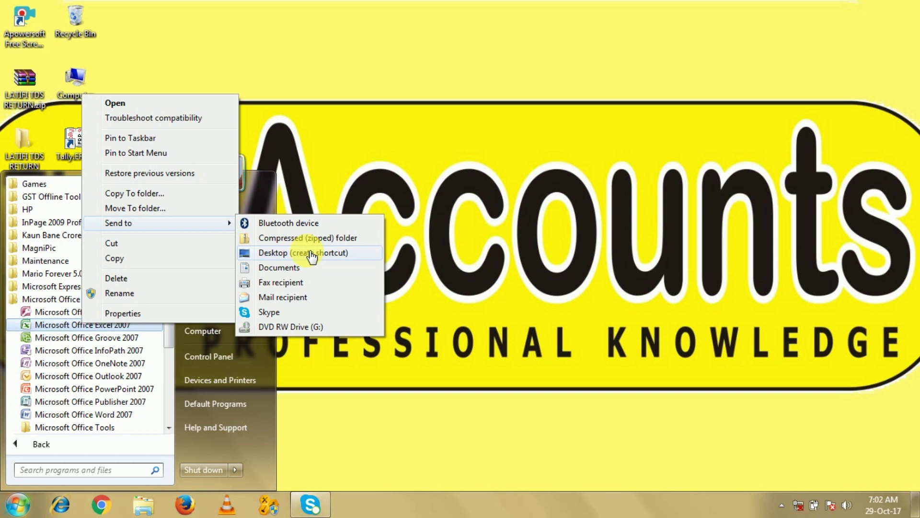
# Send Microsoft Office Excel 2007 to the desktop as a shortcut, then close the Start menu.
pyautogui.click(311, 253)
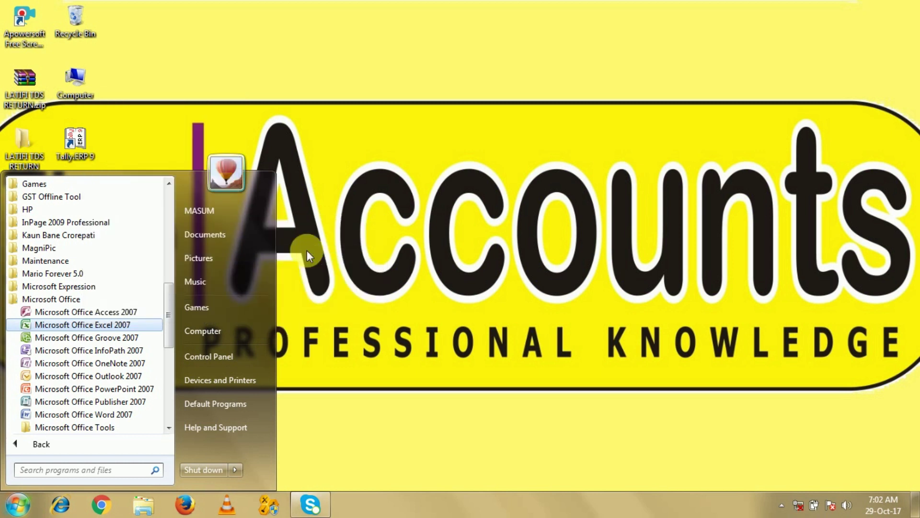
pyautogui.click(347, 240)
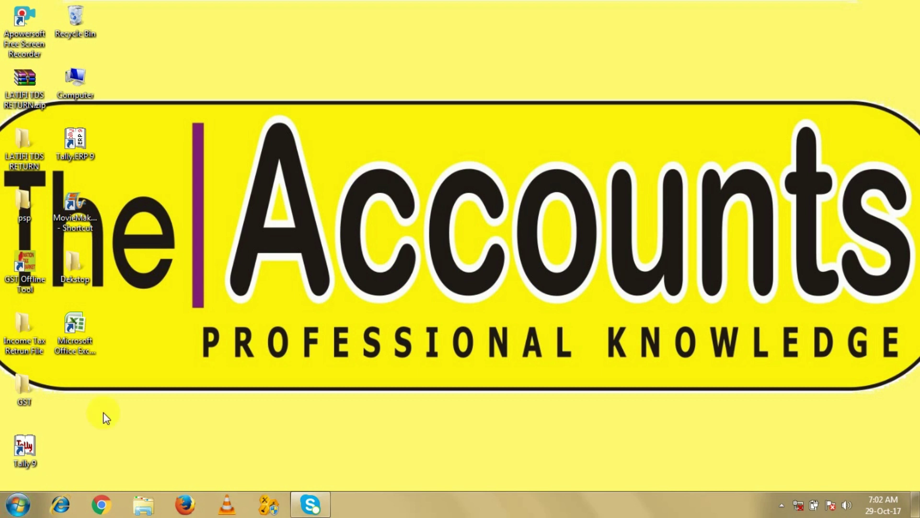
# Double-click the new Microsoft Office Excel 2007 desktop shortcut to open a blank Book1.
pyautogui.doubleClick(75, 326)
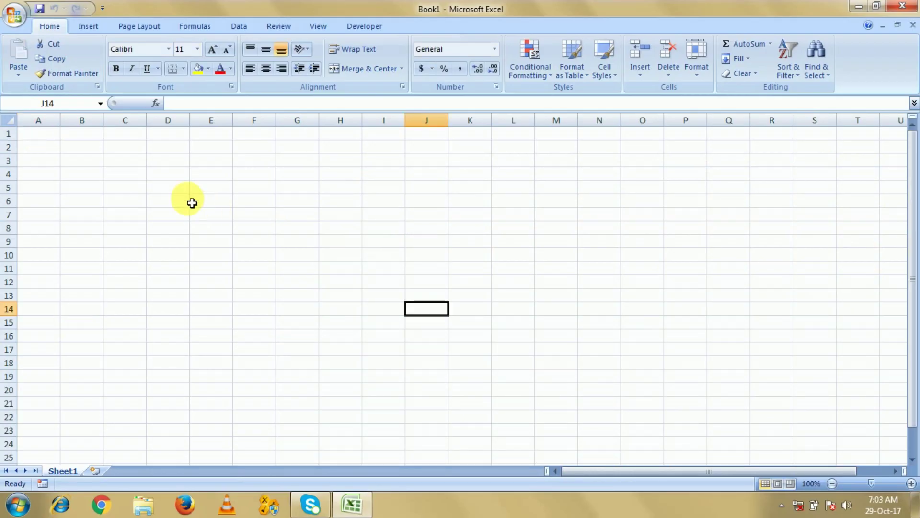
pyautogui.click(174, 256)
pyautogui.click(556, 242)
pyautogui.click(340, 309)
pyautogui.click(297, 241)
pyautogui.click(297, 282)
pyautogui.click(301, 242)
pyautogui.click(297, 295)
pyautogui.click(254, 267)
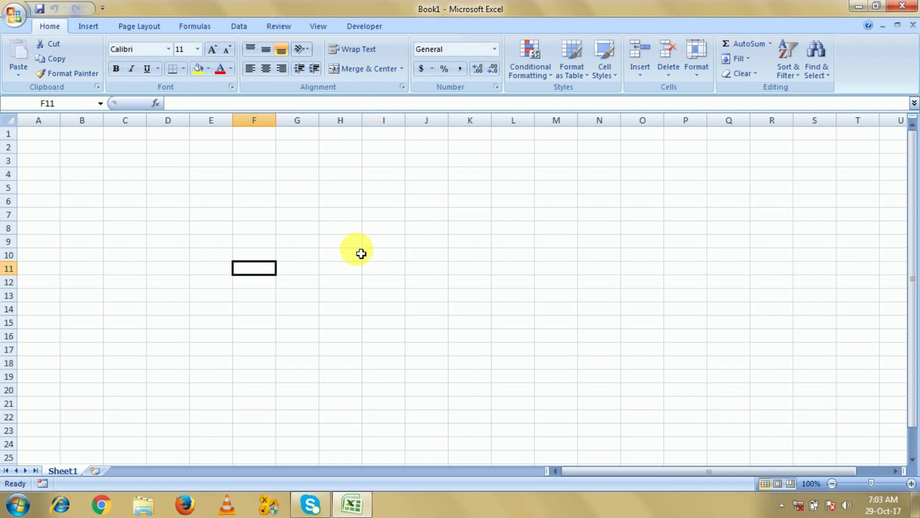
pyautogui.click(297, 282)
pyautogui.click(383, 322)
pyautogui.click(302, 335)
pyautogui.click(384, 241)
pyautogui.click(210, 254)
pyautogui.click(340, 227)
pyautogui.click(211, 268)
pyautogui.click(297, 241)
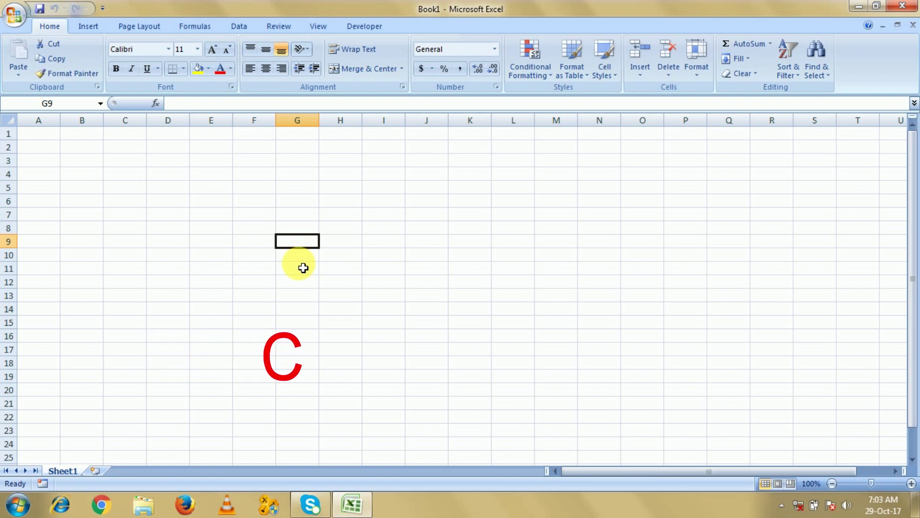
pyautogui.click(307, 271)
pyautogui.click(394, 272)
pyautogui.click(284, 270)
pyautogui.click(366, 308)
pyautogui.click(290, 255)
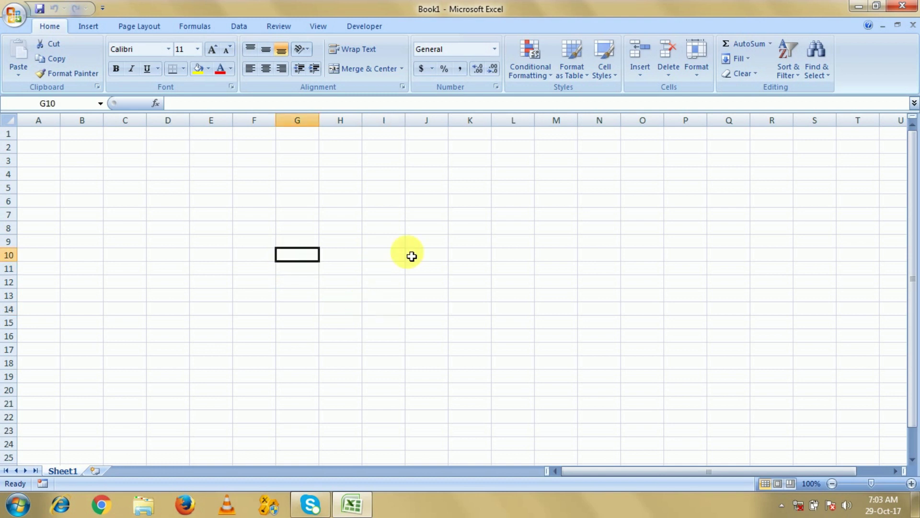
pyautogui.click(292, 269)
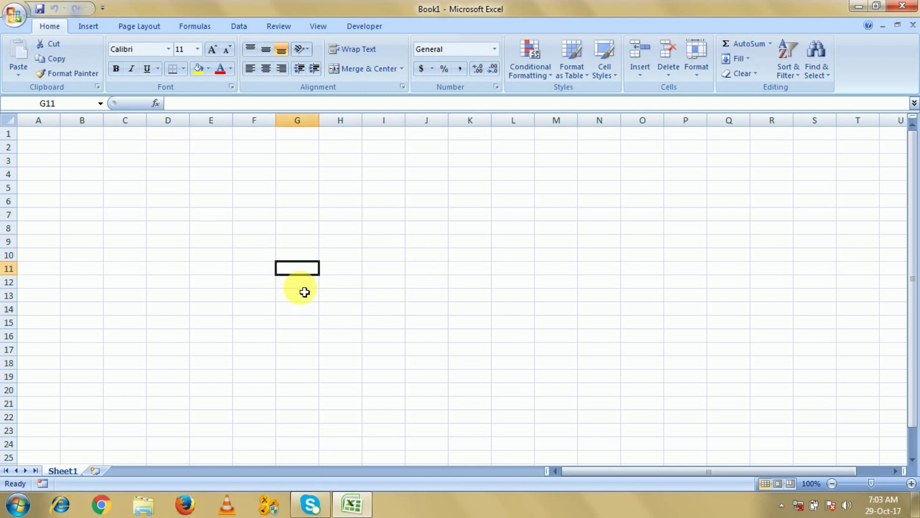
pyautogui.click(290, 229)
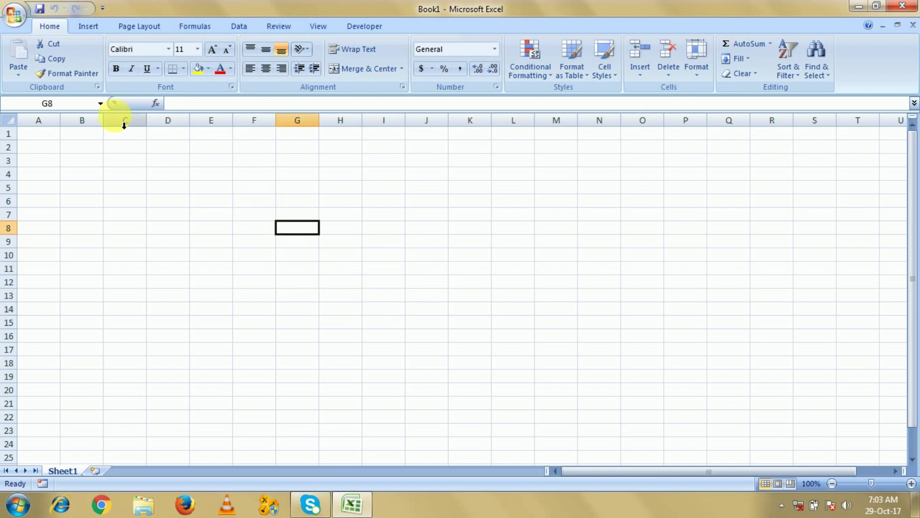
pyautogui.click(53, 121)
pyautogui.click(83, 120)
pyautogui.click(129, 121)
pyautogui.click(178, 121)
pyautogui.click(211, 122)
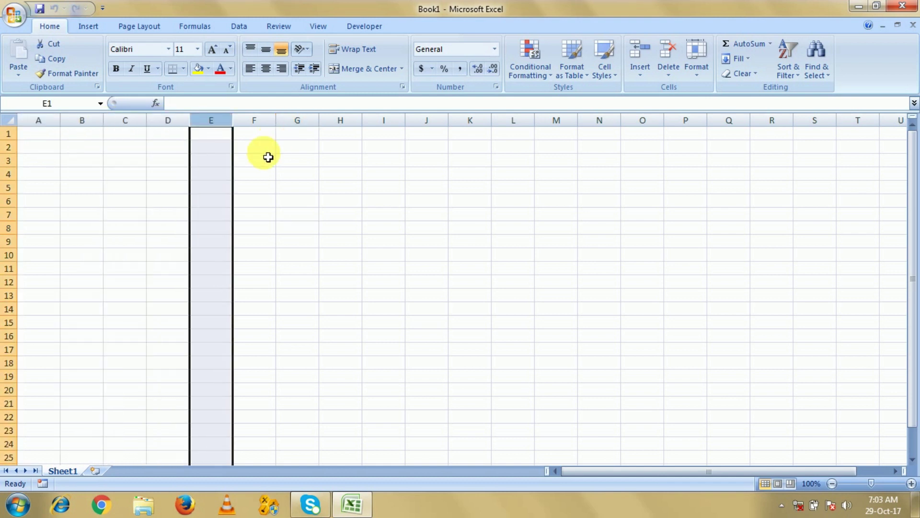
pyautogui.click(272, 145)
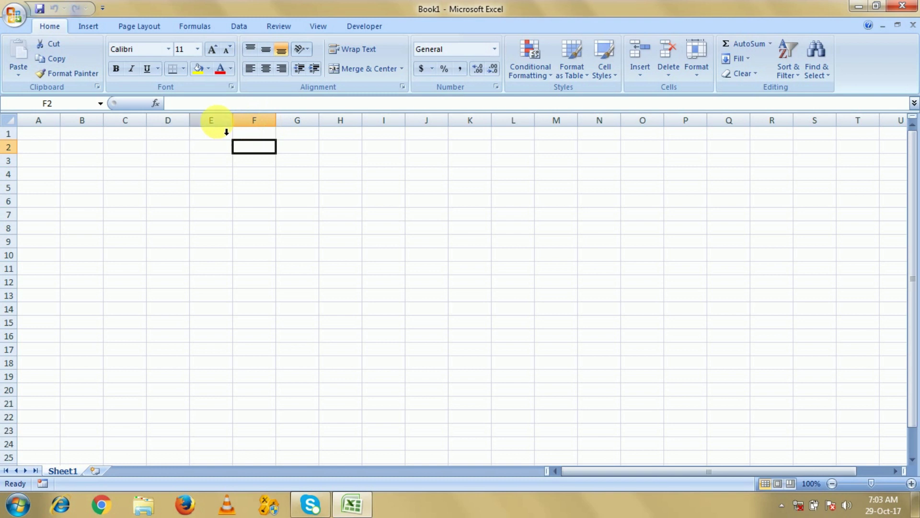
pyautogui.click(213, 123)
pyautogui.click(256, 123)
pyautogui.click(300, 123)
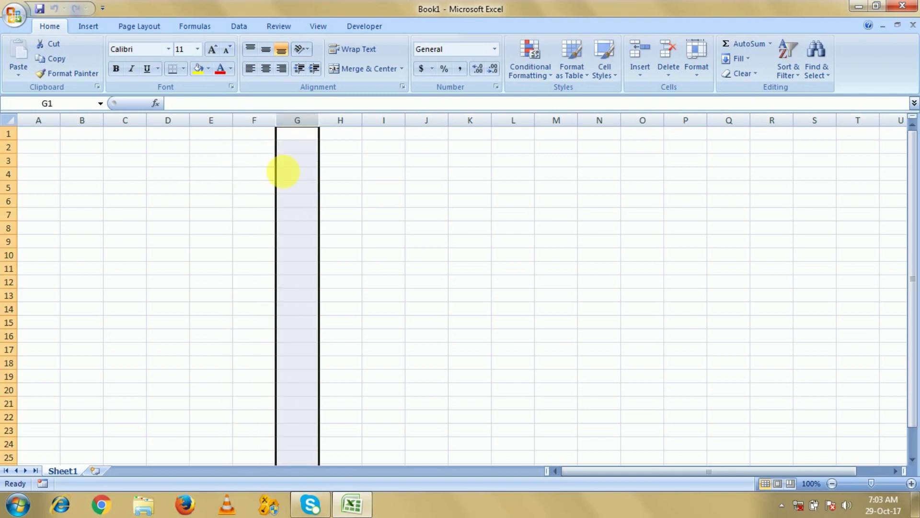
pyautogui.click(254, 123)
pyautogui.click(218, 123)
pyautogui.click(258, 123)
pyautogui.click(218, 123)
pyautogui.click(171, 126)
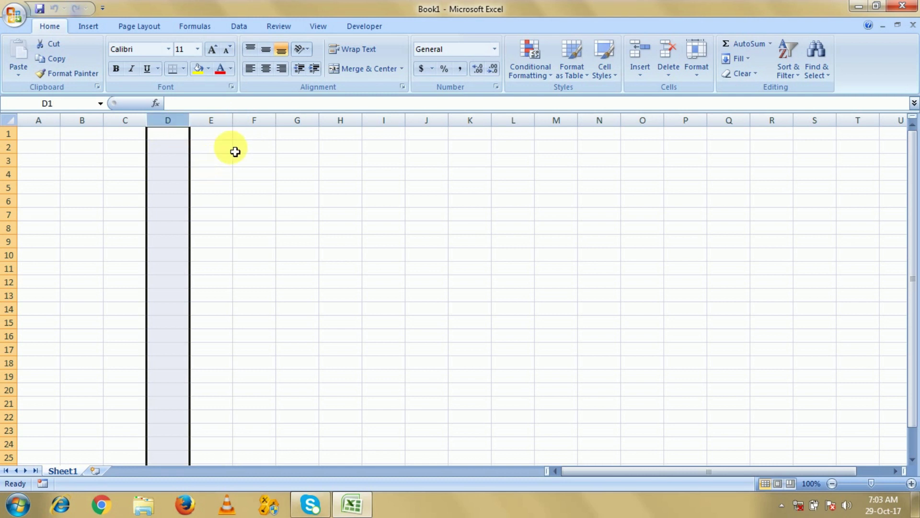
pyautogui.click(211, 201)
pyautogui.click(9, 174)
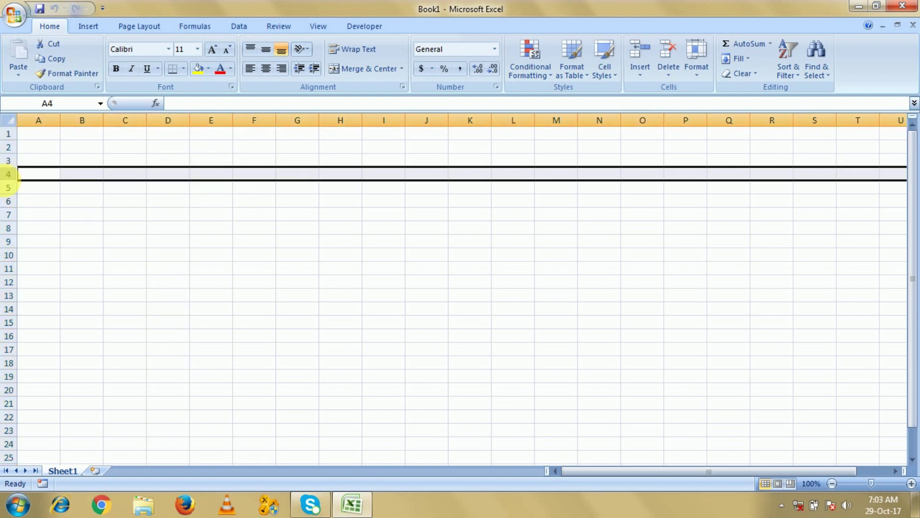
pyautogui.click(9, 187)
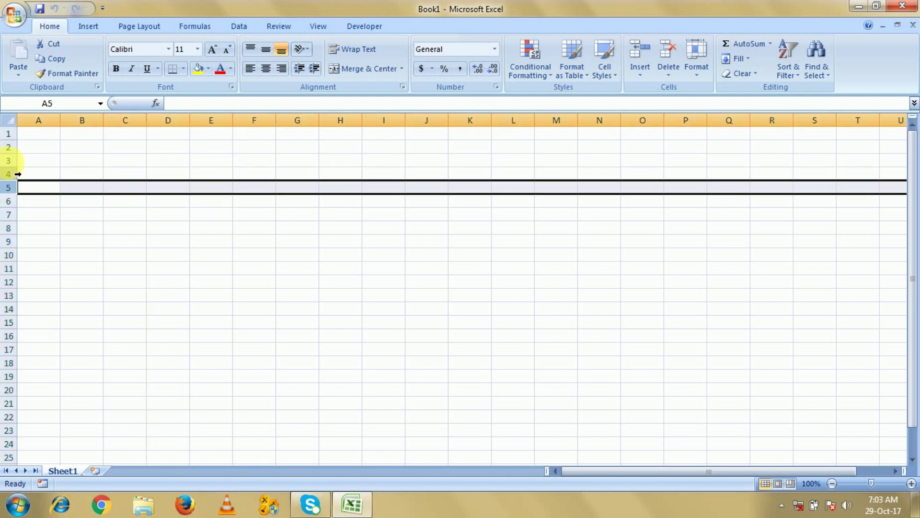
pyautogui.click(9, 135)
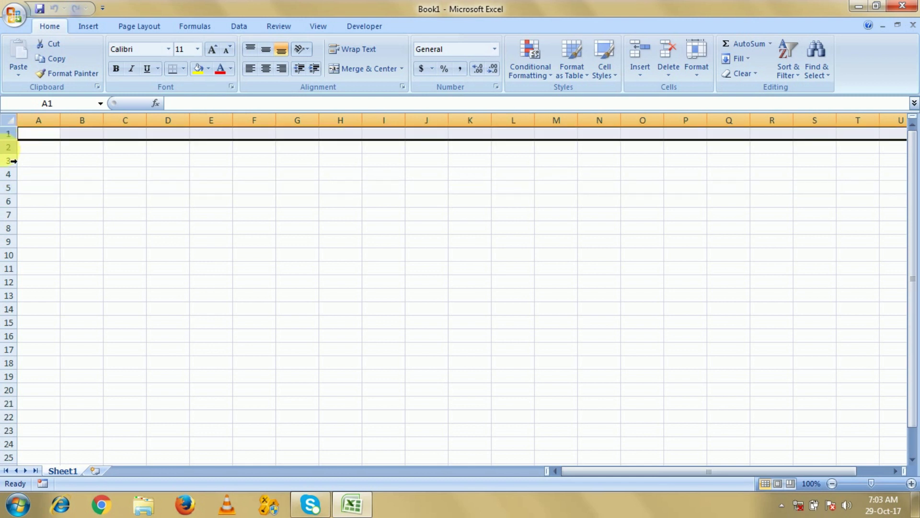
pyautogui.click(8, 160)
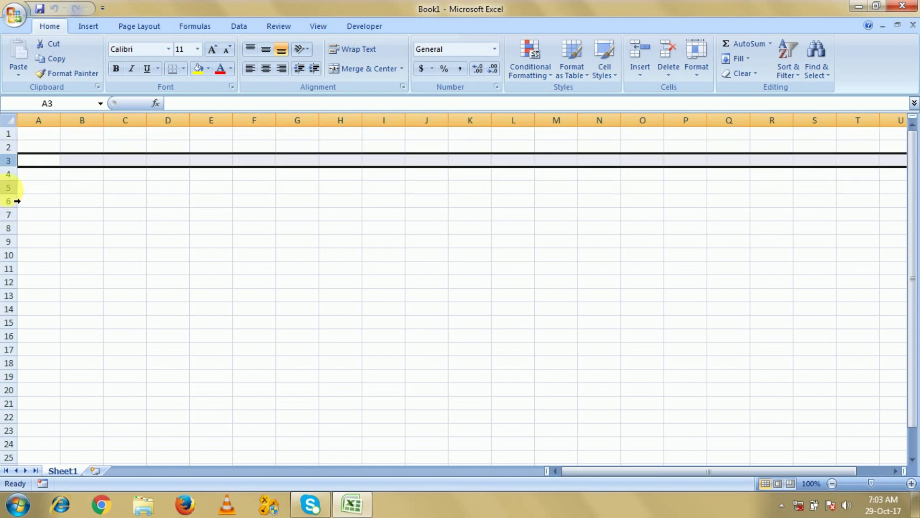
pyautogui.click(9, 188)
pyautogui.moveTo(38, 228); pyautogui.dragTo(420, 238)
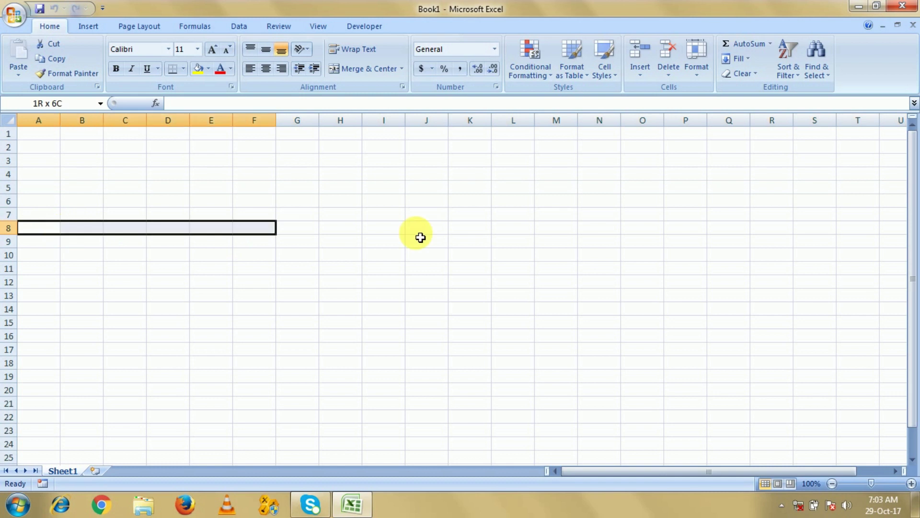
pyautogui.moveTo(346, 146); pyautogui.dragTo(347, 311)
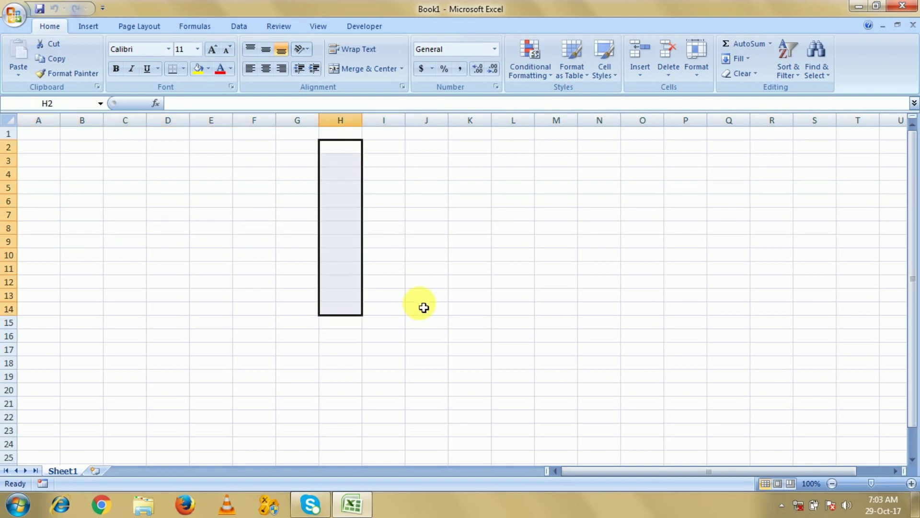
pyautogui.click(269, 324)
pyautogui.click(421, 295)
pyautogui.click(287, 318)
pyautogui.click(437, 268)
pyautogui.click(427, 349)
pyautogui.click(261, 282)
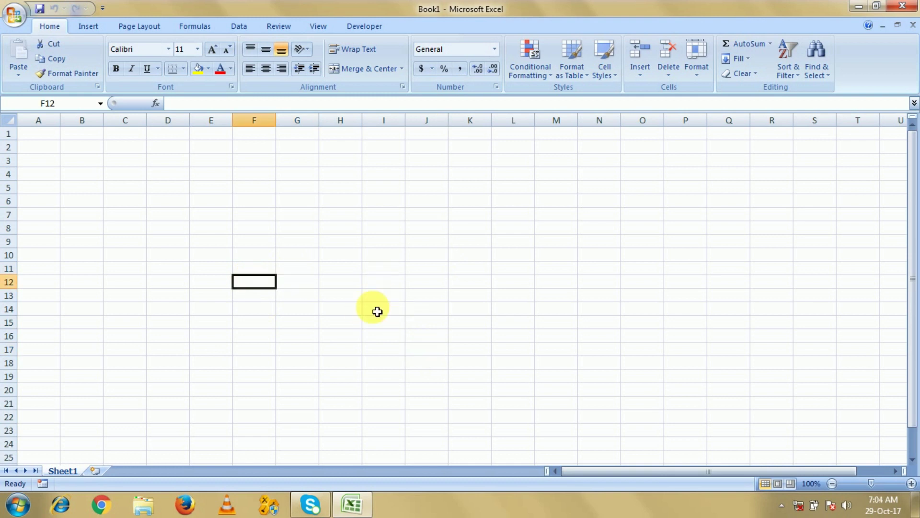
pyautogui.click(377, 311)
pyautogui.click(324, 309)
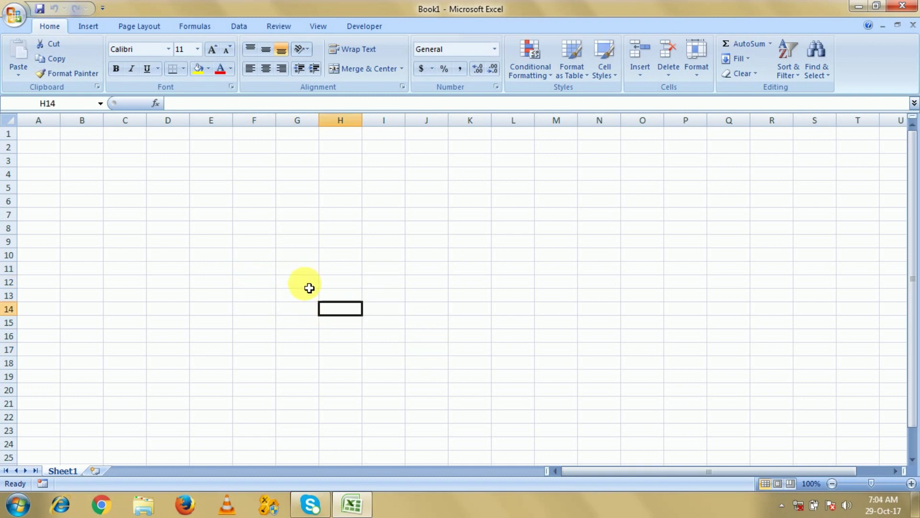
pyautogui.click(310, 288)
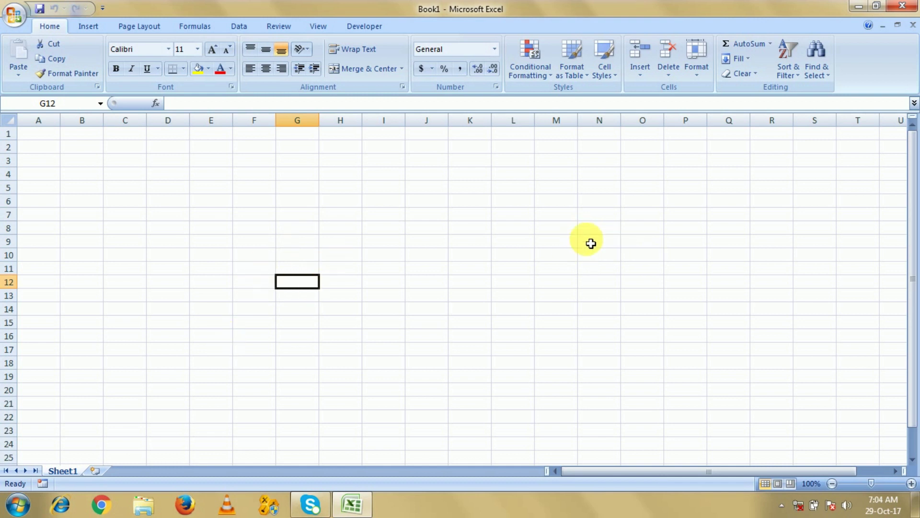
# Enter a short sample name in cell G12, then select cells H13 and L10.
pyautogui.write('shafi')
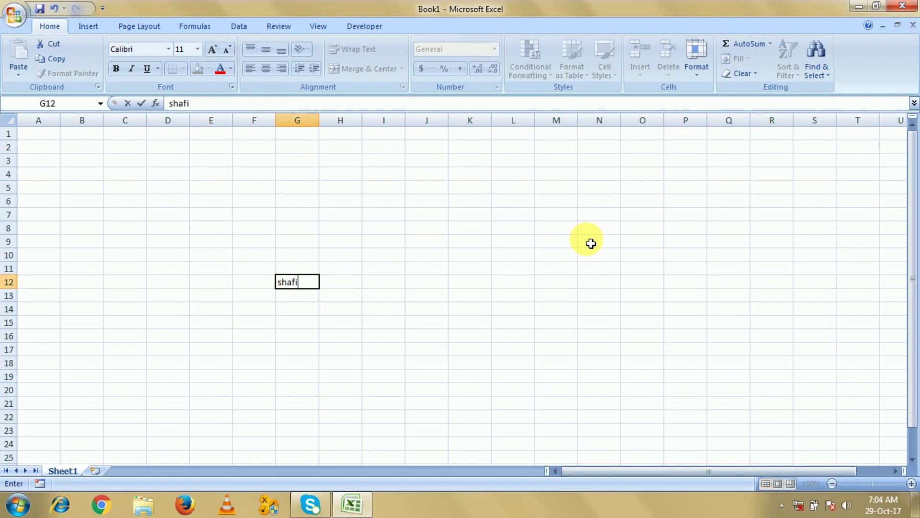
pyautogui.press('Return')
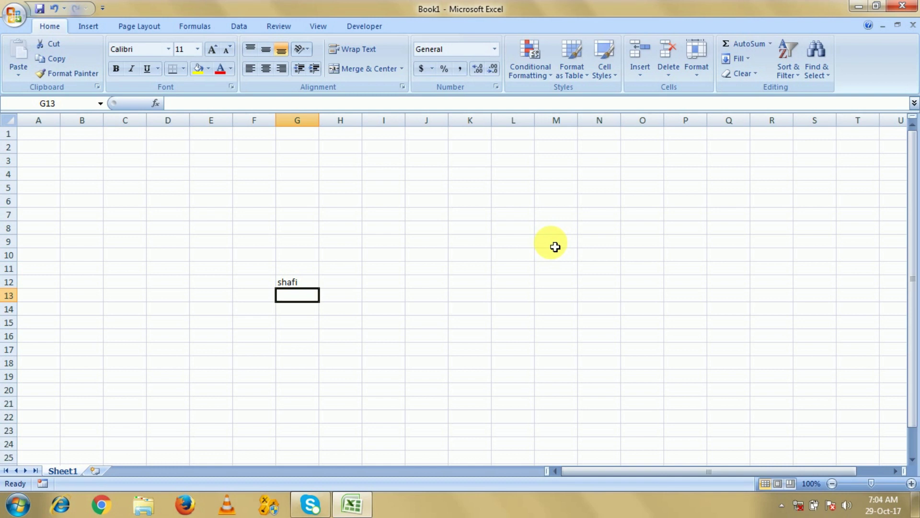
pyautogui.click(363, 299)
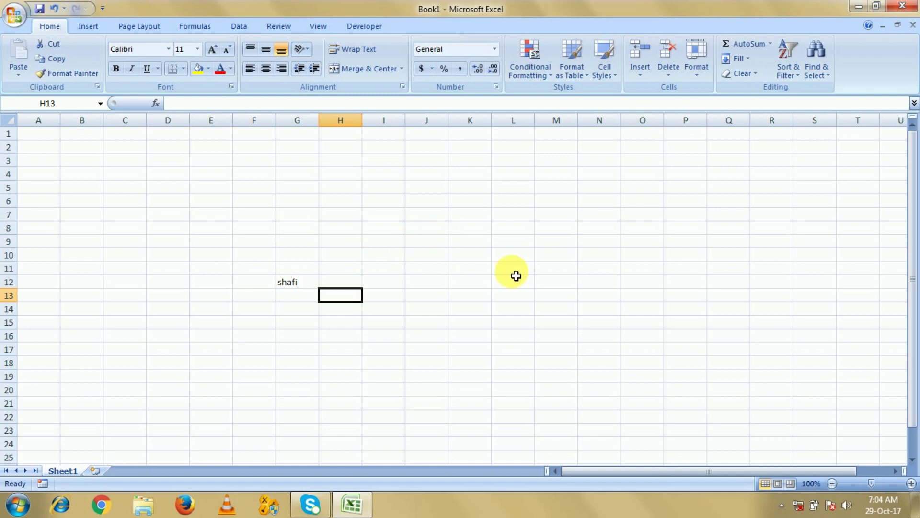
pyautogui.click(522, 255)
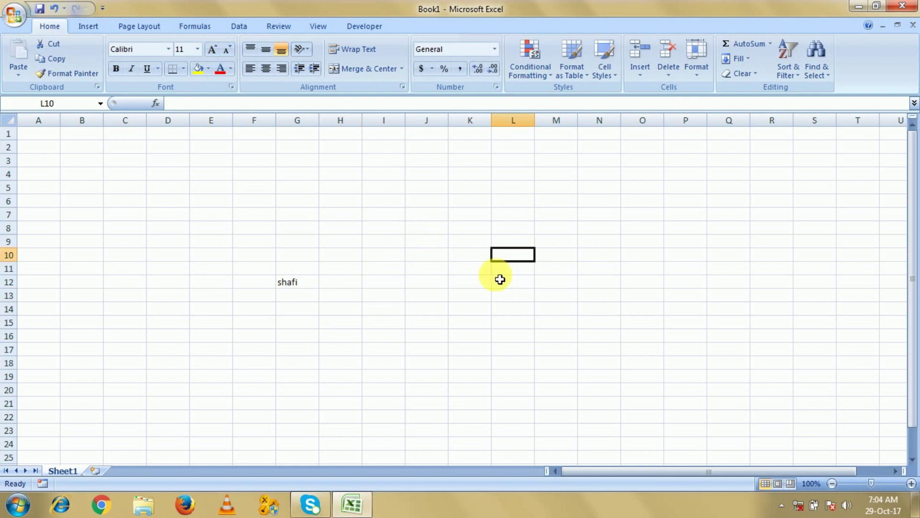
pyautogui.click(355, 256)
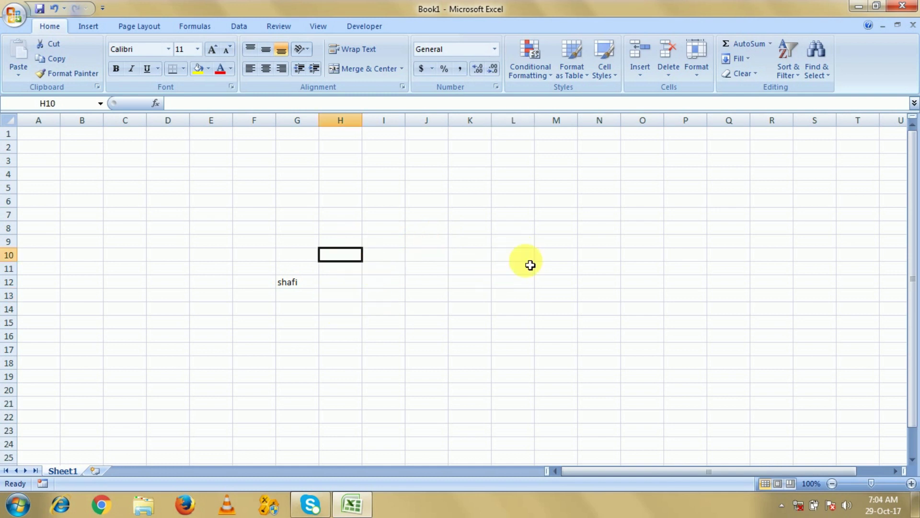
pyautogui.press('Down')
pyautogui.press('Down')
pyautogui.press('Up')
pyautogui.press('Left')
pyautogui.press('Left')
pyautogui.press('Up')
pyautogui.press('Left')
pyautogui.press('Up')
pyautogui.press('Right')
pyautogui.press('Right')
pyautogui.press('Down')
pyautogui.press('Left')
pyautogui.press('Down')
pyautogui.press('Right')
pyautogui.press('Down')
pyautogui.press('Down')
pyautogui.press('Left')
pyautogui.press('Left')
pyautogui.press('Up')
pyautogui.press('Up')
pyautogui.press('Right')
pyautogui.press('Right')
pyautogui.press('Right')
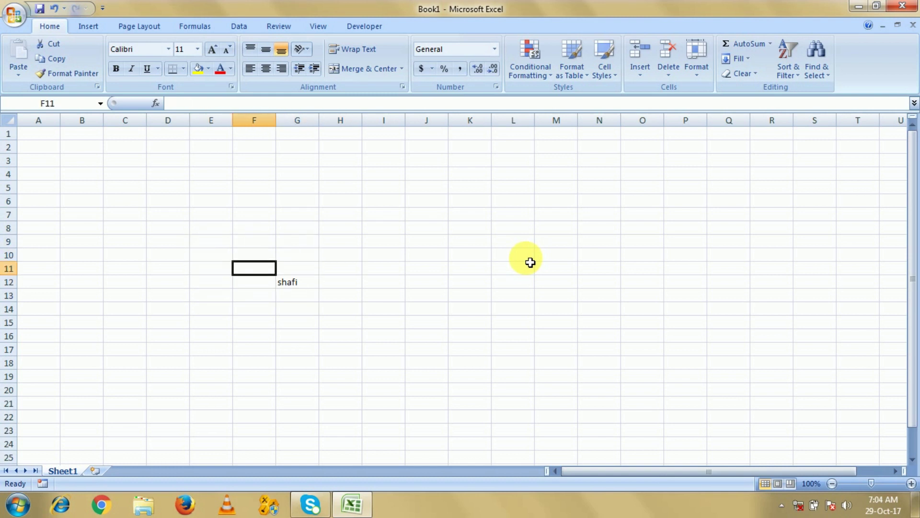
pyautogui.press('Down')
pyautogui.press('Left')
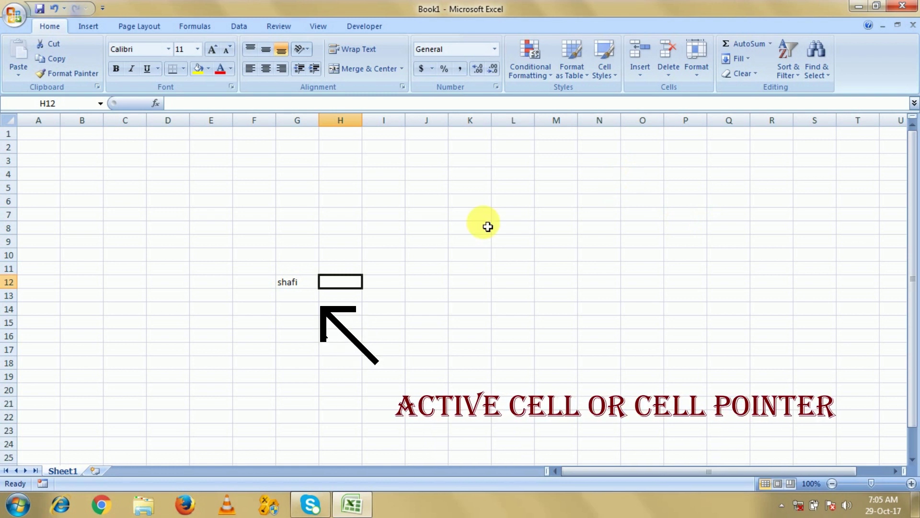
pyautogui.press('Left')
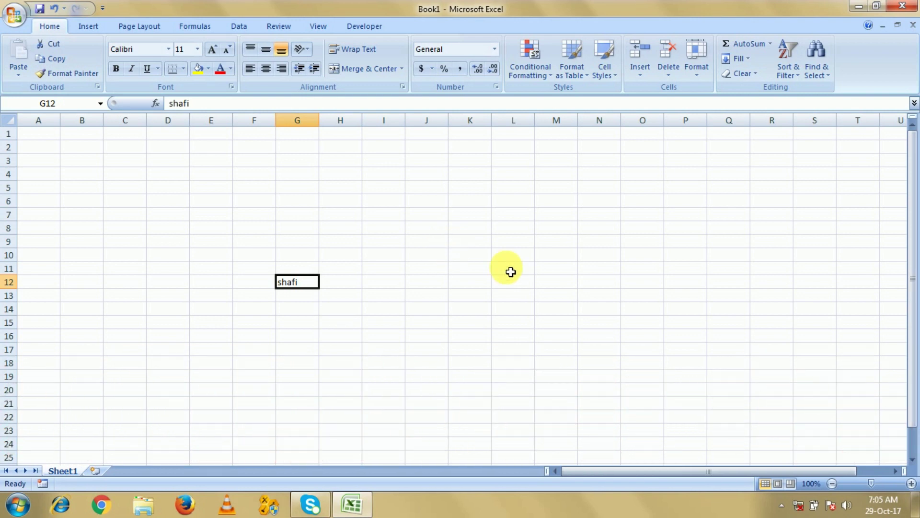
pyautogui.click(216, 244)
pyautogui.click(214, 261)
pyautogui.click(225, 235)
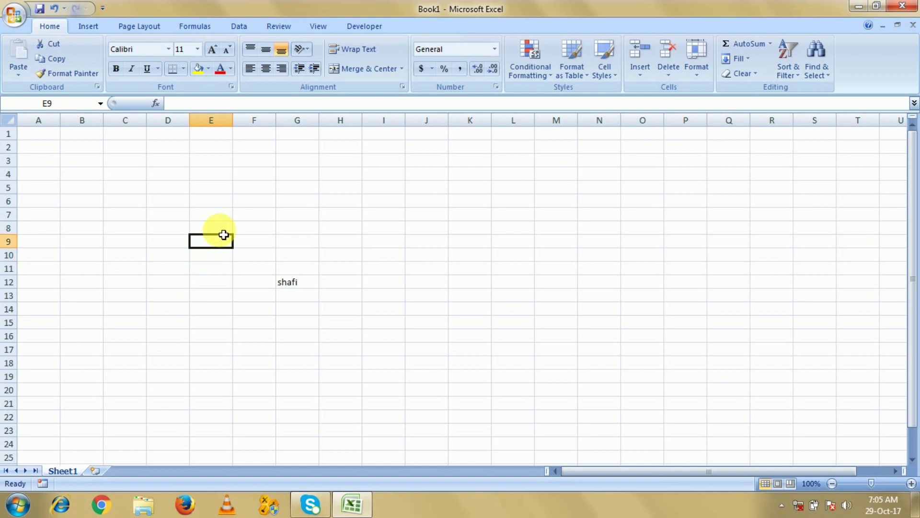
pyautogui.click(218, 231)
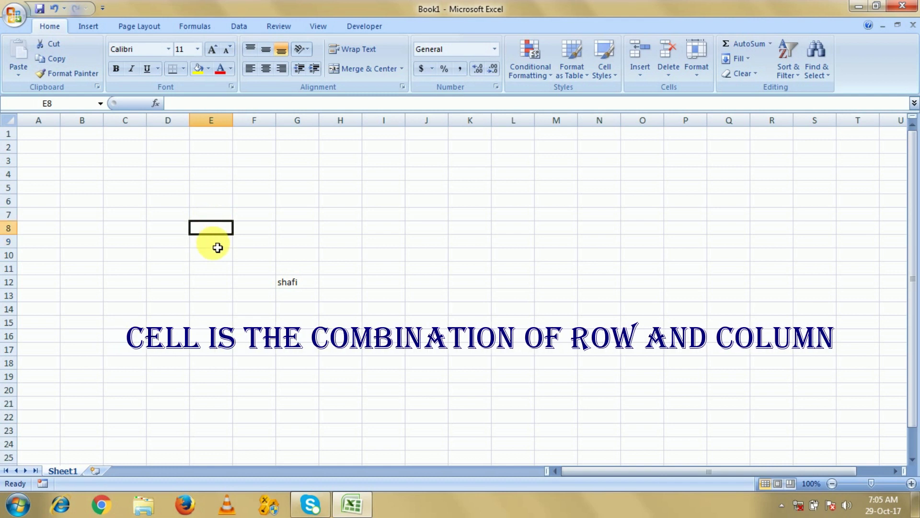
pyautogui.press('Left')
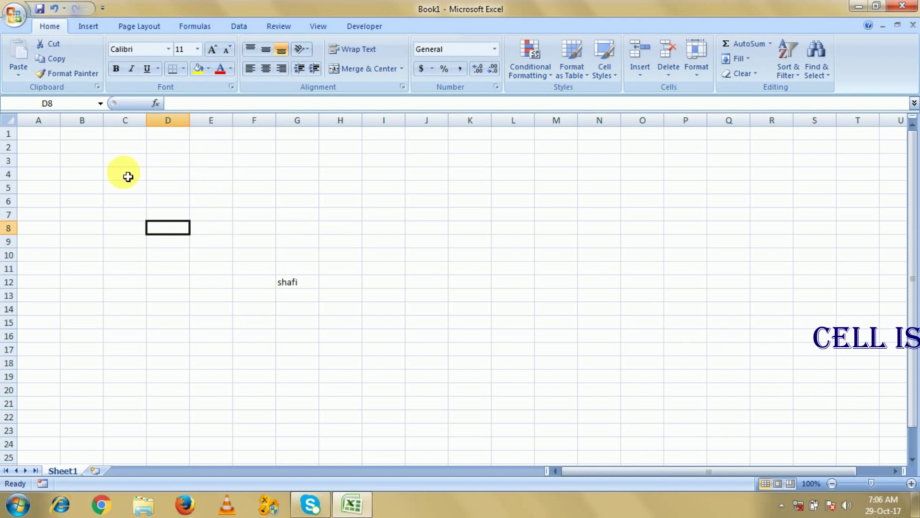
pyautogui.click(123, 231)
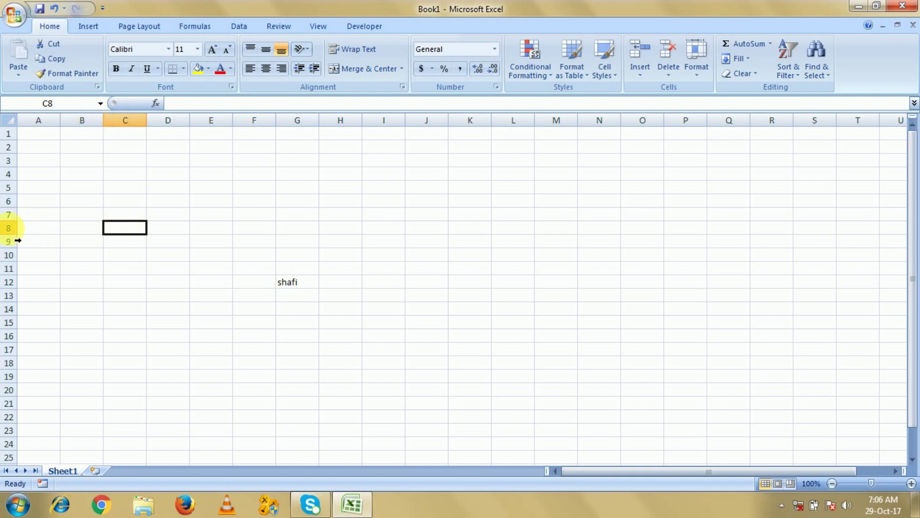
pyautogui.click(46, 136)
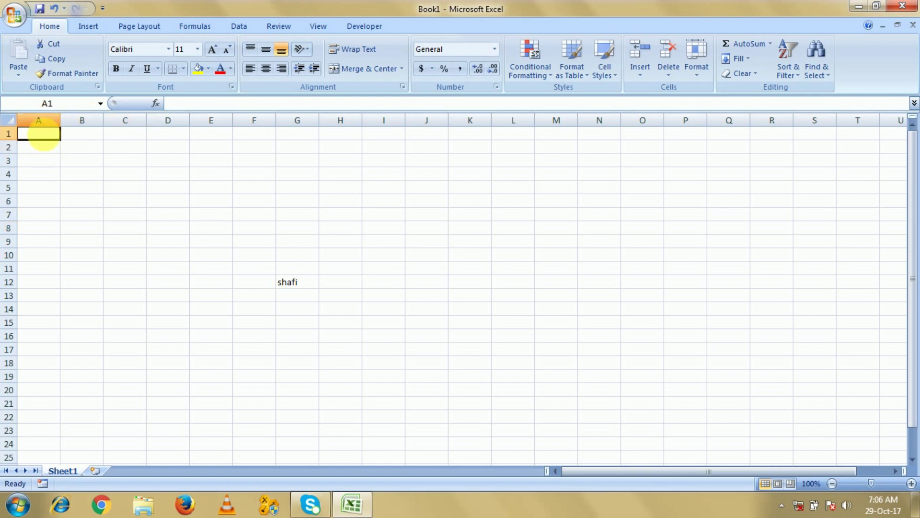
pyautogui.click(92, 204)
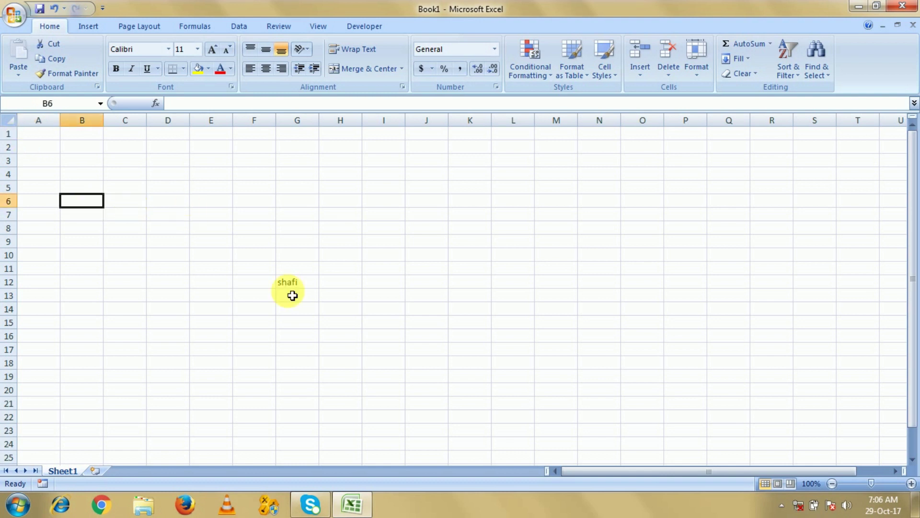
# Clear cells F10:G14 to remove the sample name, then select F5, F8, E6 and A12.
pyautogui.moveTo(254, 256); pyautogui.dragTo(311, 317)
pyautogui.press('Delete')
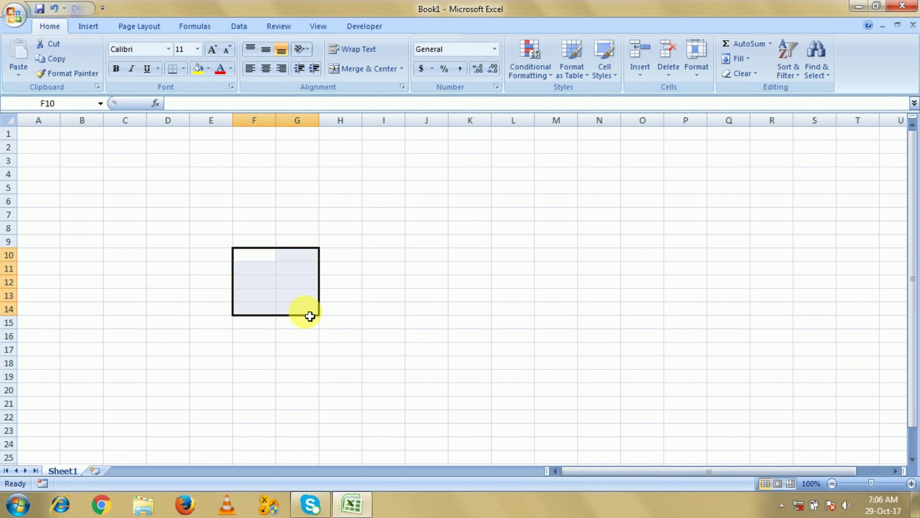
pyautogui.click(254, 187)
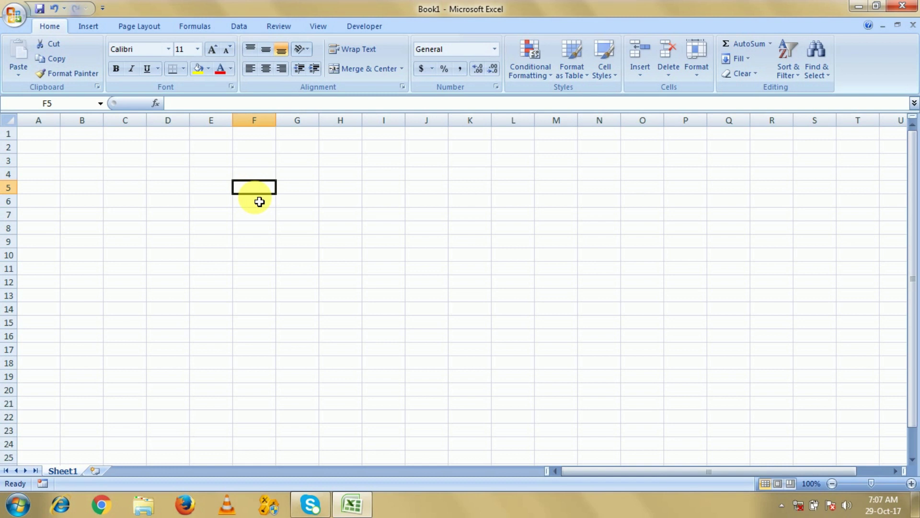
pyautogui.click(256, 234)
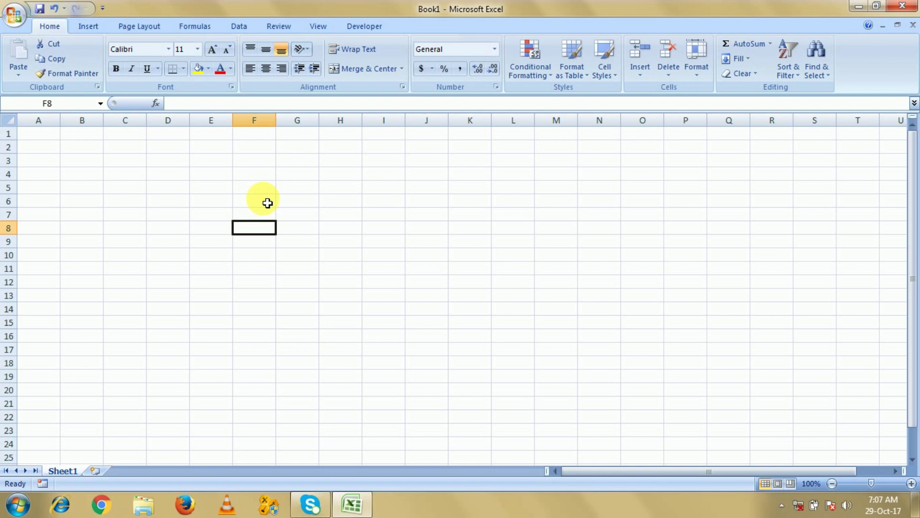
pyautogui.click(230, 202)
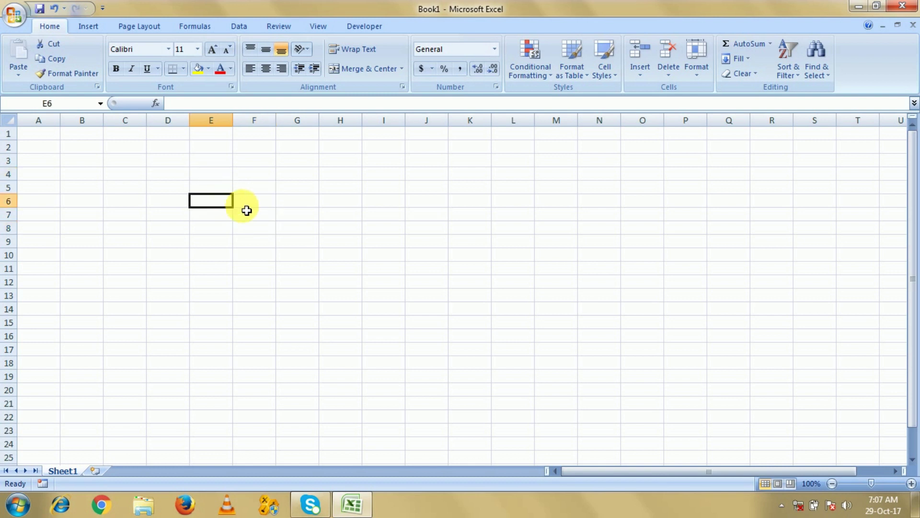
pyautogui.click(40, 281)
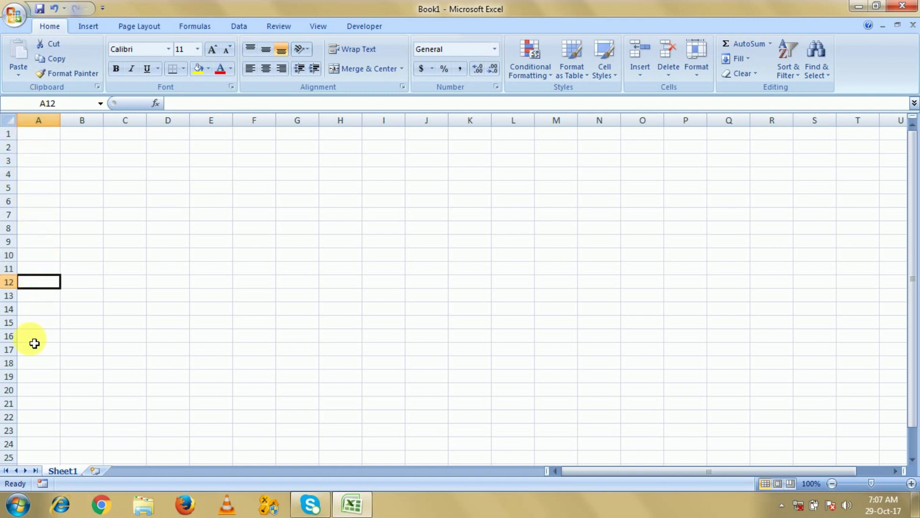
pyautogui.moveTo(38, 320); pyautogui.dragTo(39, 402)
pyautogui.click(39, 402)
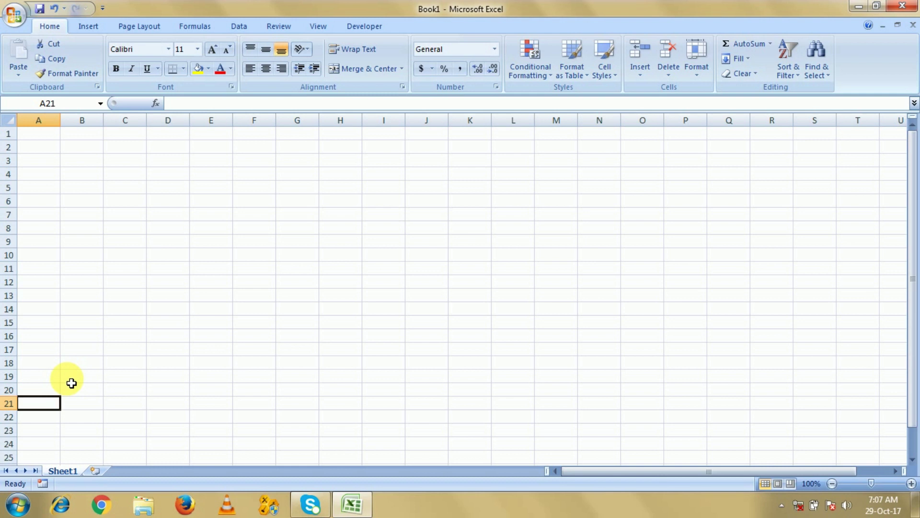
pyautogui.press('Down')
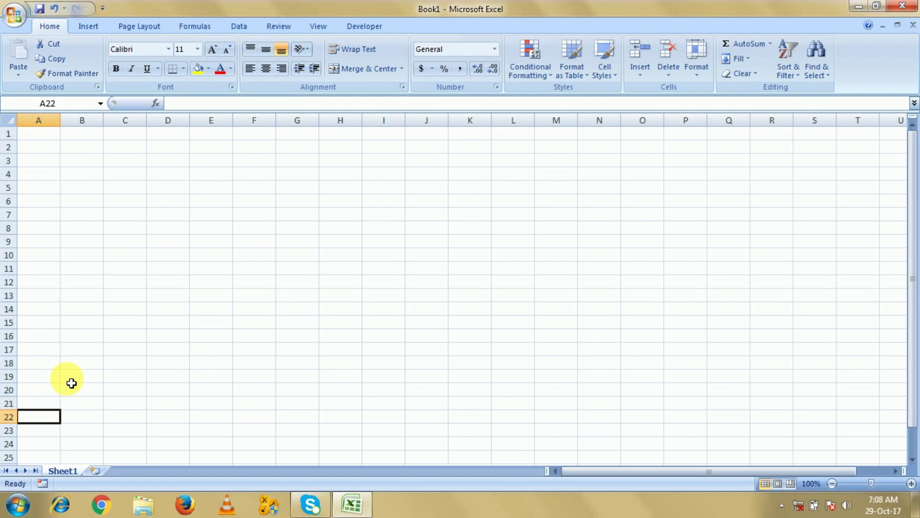
pyautogui.press('Down')
pyautogui.press('Down')
pyautogui.press('Down')
pyautogui.press('Down')
pyautogui.press('Down')
pyautogui.press('Down')
pyautogui.press('Down')
pyautogui.press('Down')
pyautogui.press('Down')
pyautogui.press('Down')
pyautogui.press('Down')
pyautogui.press('Down')
pyautogui.press('Down')
pyautogui.press('Down')
pyautogui.press('Down')
pyautogui.press('Down')
pyautogui.press('Down')
pyautogui.press('Down')
pyautogui.press('Down')
pyautogui.press('Down')
pyautogui.press('Down')
pyautogui.press('Down')
pyautogui.press('Down')
pyautogui.press('Down')
pyautogui.press('Down')
pyautogui.press('Down')
pyautogui.press('Down')
pyautogui.press('Down')
pyautogui.press('Down')
pyautogui.press('Down')
pyautogui.press('Down')
pyautogui.press('Down')
pyautogui.press('Down')
pyautogui.press('Down')
pyautogui.press('Down')
pyautogui.press('Down')
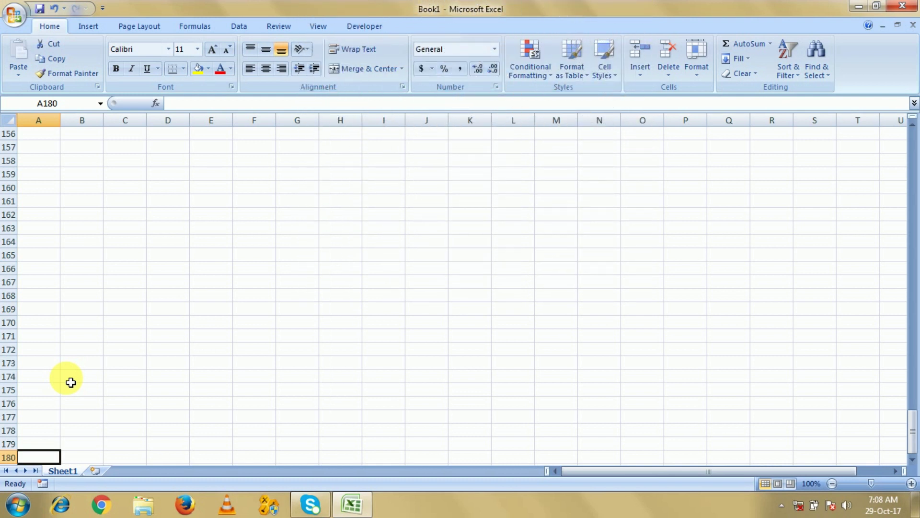
pyautogui.hotkey('ctrl', 'Down')
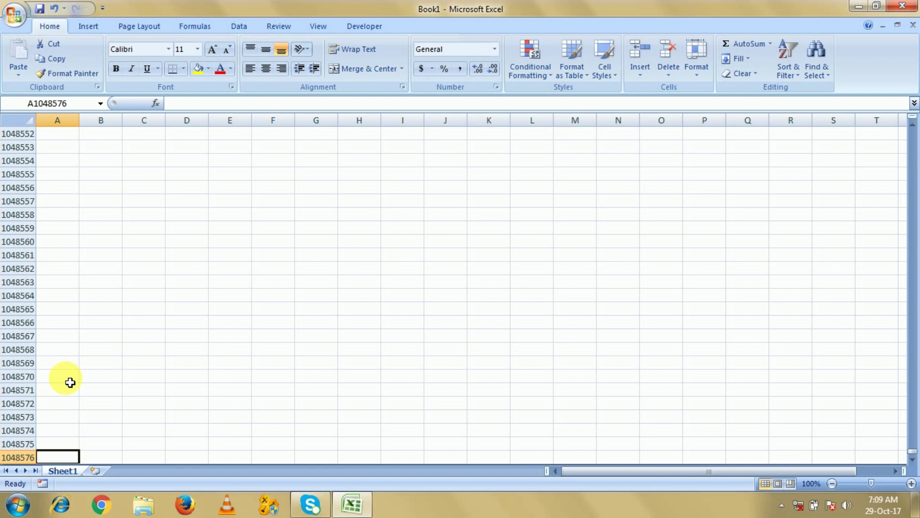
pyautogui.press('Up')
pyautogui.press('Up')
pyautogui.press('Up')
pyautogui.press('Up')
pyautogui.press('Up')
pyautogui.press('Up')
pyautogui.press('Up')
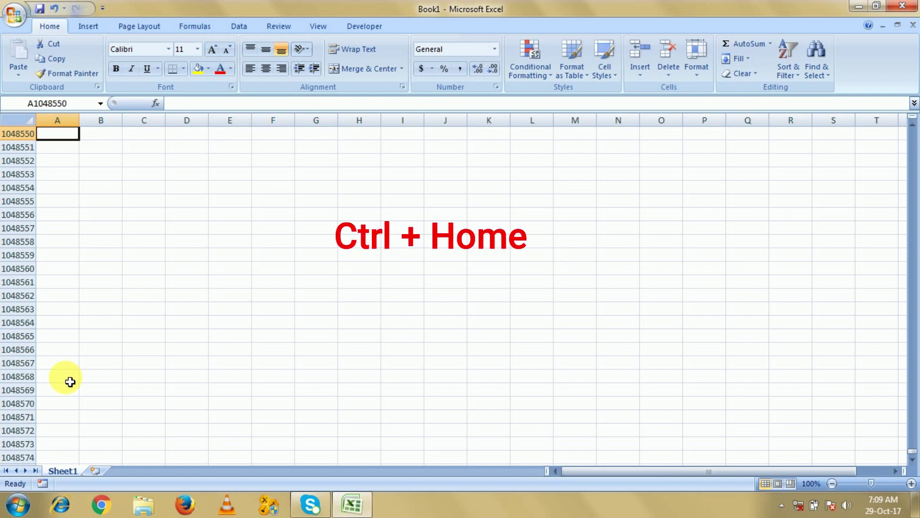
pyautogui.hotkey('ctrl', 'Home')
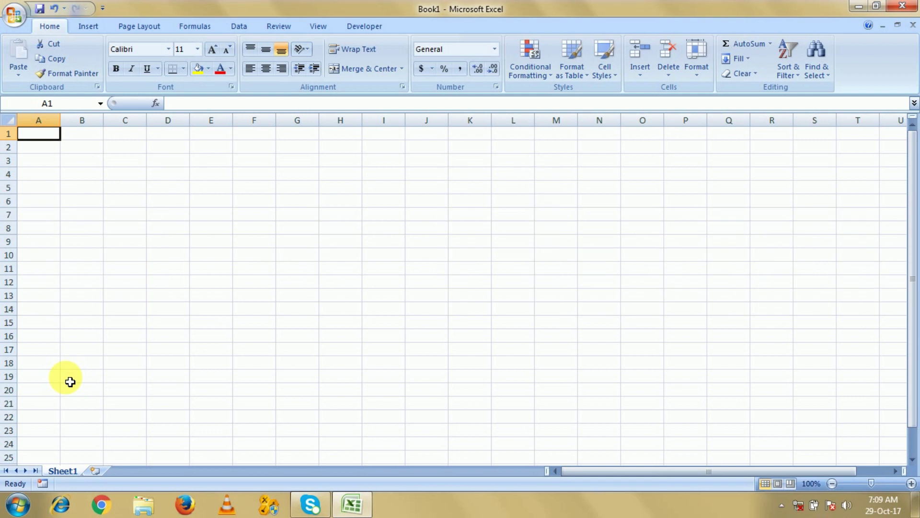
pyautogui.click(105, 127)
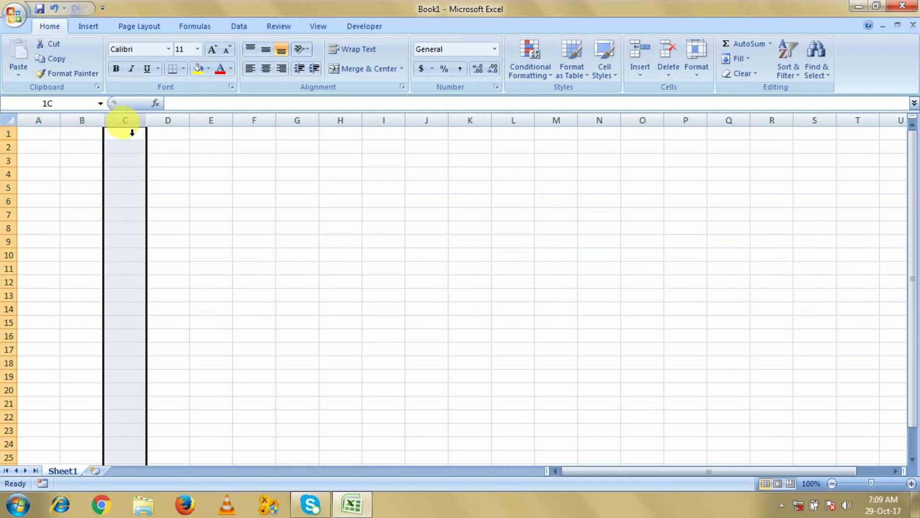
# Select columns D through J, then columns A through C, one header at a time.
pyautogui.click(177, 127)
pyautogui.click(206, 127)
pyautogui.click(255, 130)
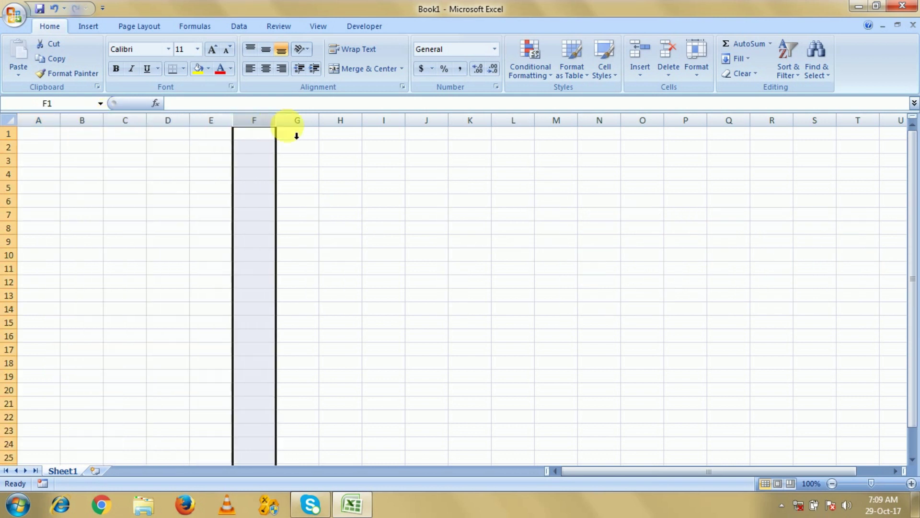
pyautogui.click(299, 132)
pyautogui.click(351, 134)
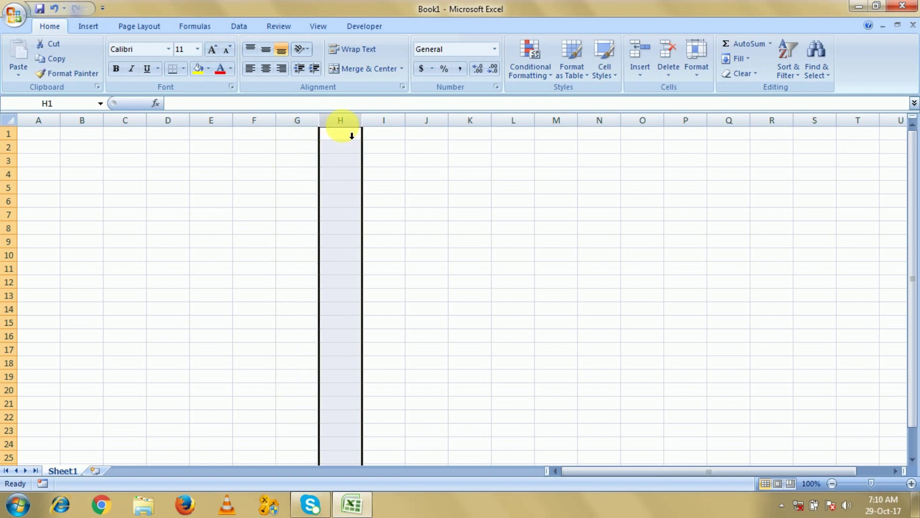
pyautogui.click(385, 133)
pyautogui.click(426, 133)
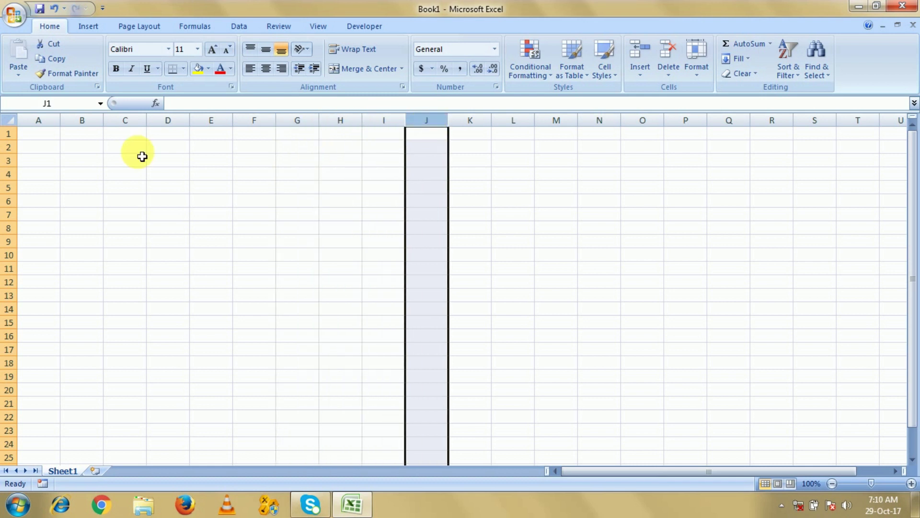
pyautogui.click(54, 133)
pyautogui.click(96, 133)
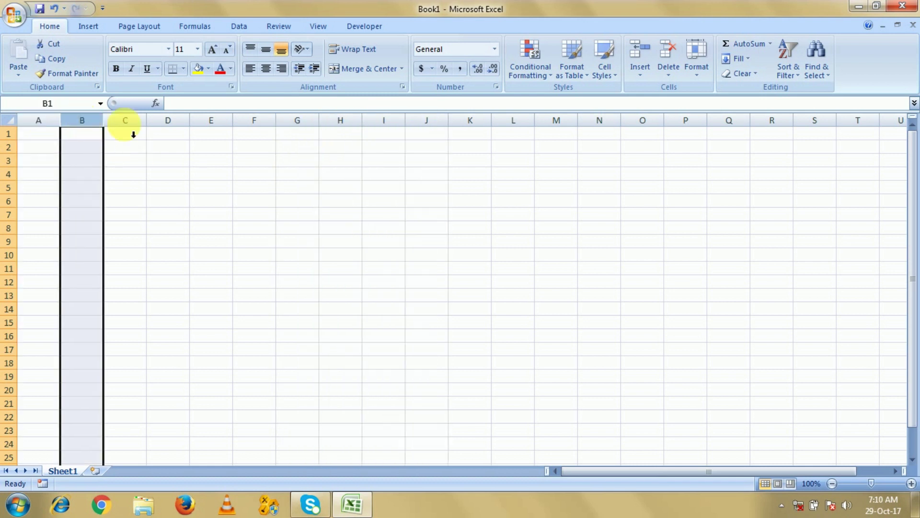
pyautogui.click(143, 134)
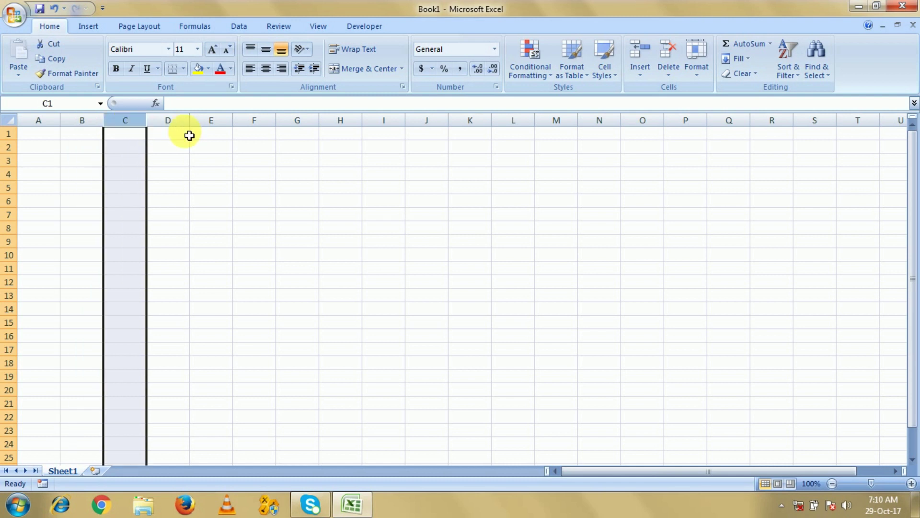
# Move along row 1 and jump with Ctrl+Right to the last column, XFD, selecting XFD2.
pyautogui.press('Right')
pyautogui.press('Right')
pyautogui.press('Right')
pyautogui.press('Right')
pyautogui.press('Right')
pyautogui.press('Right')
pyautogui.press('Right')
pyautogui.press('Right')
pyautogui.press('Right')
pyautogui.press('Right')
pyautogui.press('Right')
pyautogui.press('Left')
pyautogui.press('Left')
pyautogui.press('Left')
pyautogui.press('Left')
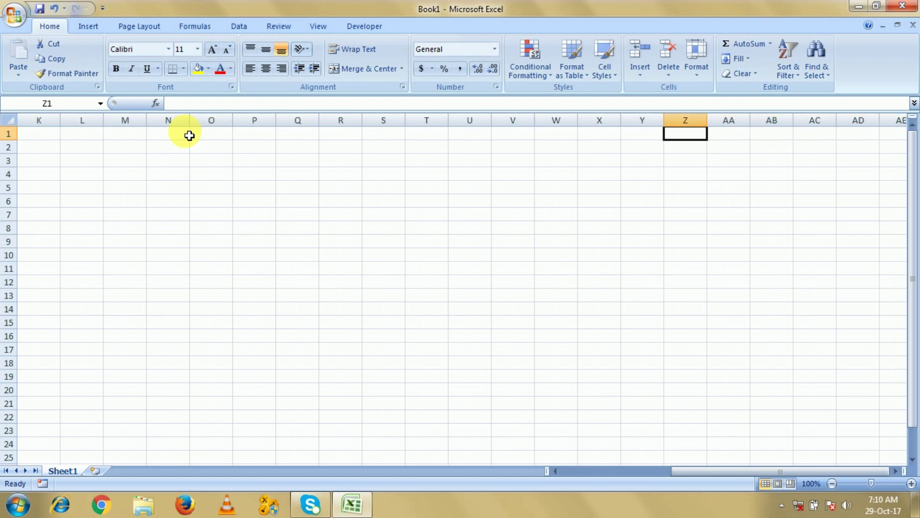
pyautogui.press('Right')
pyautogui.press('Right')
pyautogui.press('Right')
pyautogui.press('Right')
pyautogui.press('Right')
pyautogui.press('Right')
pyautogui.press('Right')
pyautogui.press('Right')
pyautogui.press('Right')
pyautogui.press('Right')
pyautogui.press('Right')
pyautogui.press('Right')
pyautogui.press('Right')
pyautogui.press('Right')
pyautogui.press('Right')
pyautogui.press('Right')
pyautogui.press('Right')
pyautogui.press('Right')
pyautogui.press('Right')
pyautogui.press('Right')
pyautogui.press('Right')
pyautogui.press('Right')
pyautogui.press('Right')
pyautogui.press('Right')
pyautogui.press('Right')
pyautogui.press('Right')
pyautogui.press('Right')
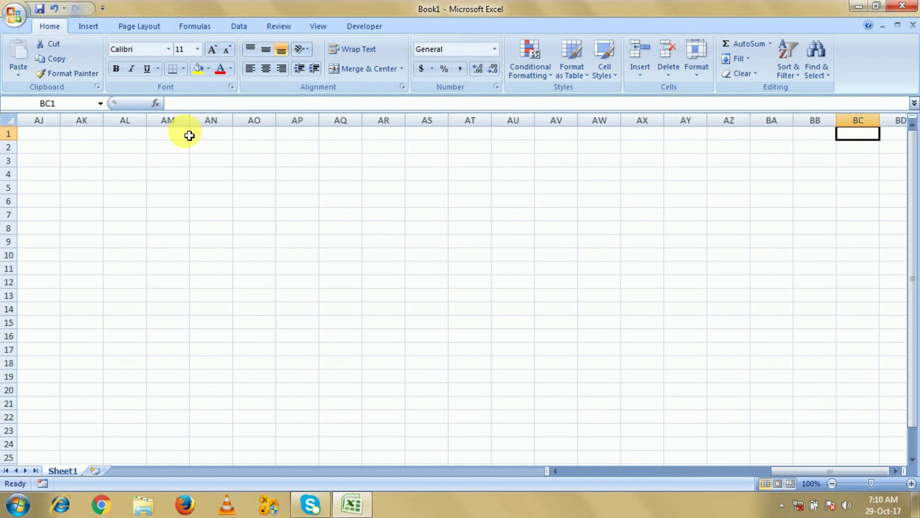
pyautogui.press('Right')
pyautogui.press('Right')
pyautogui.press('Right')
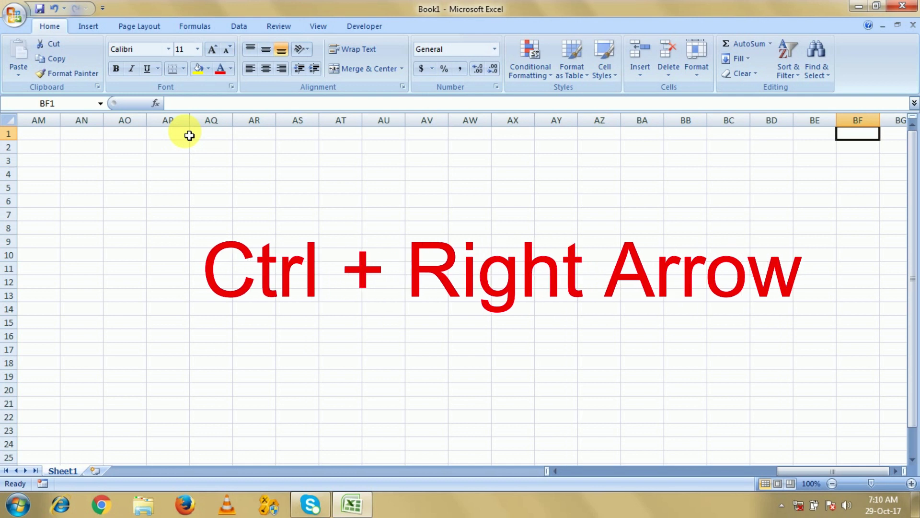
pyautogui.hotkey('ctrl', 'Right')
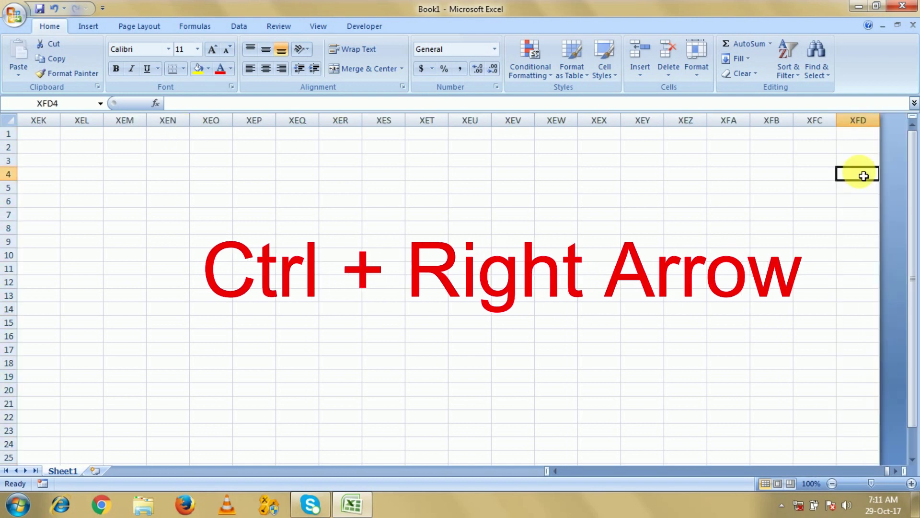
pyautogui.click(864, 148)
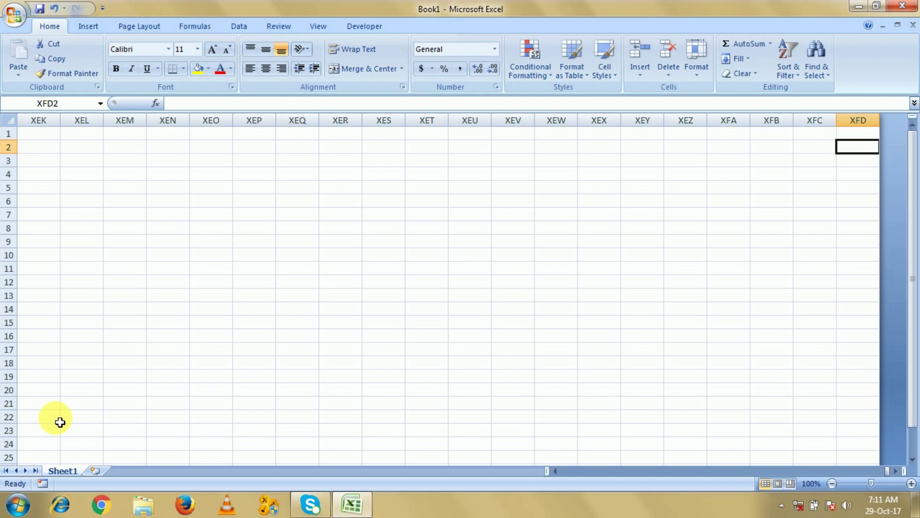
pyautogui.click(854, 137)
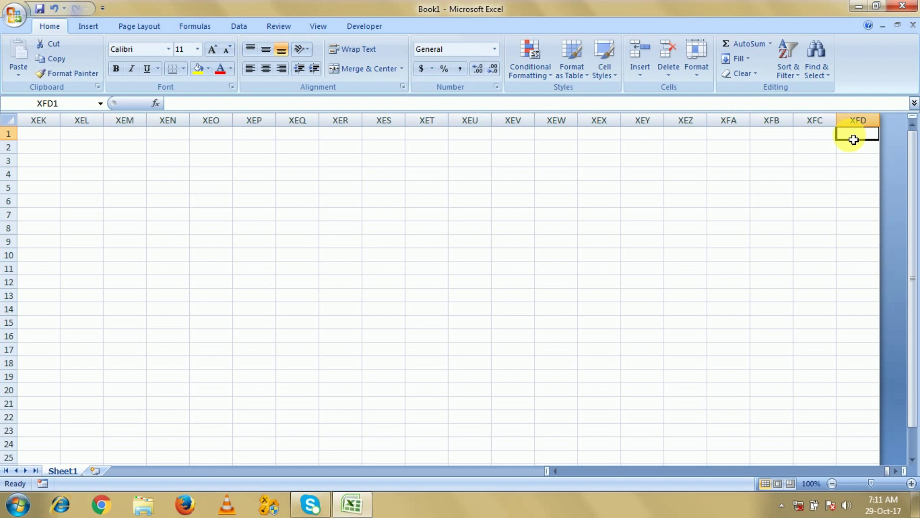
pyautogui.click(854, 146)
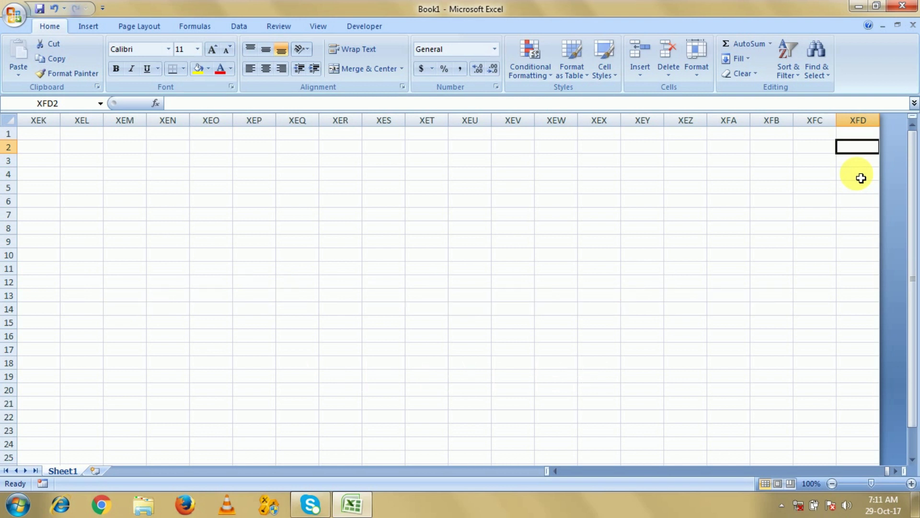
pyautogui.click(852, 201)
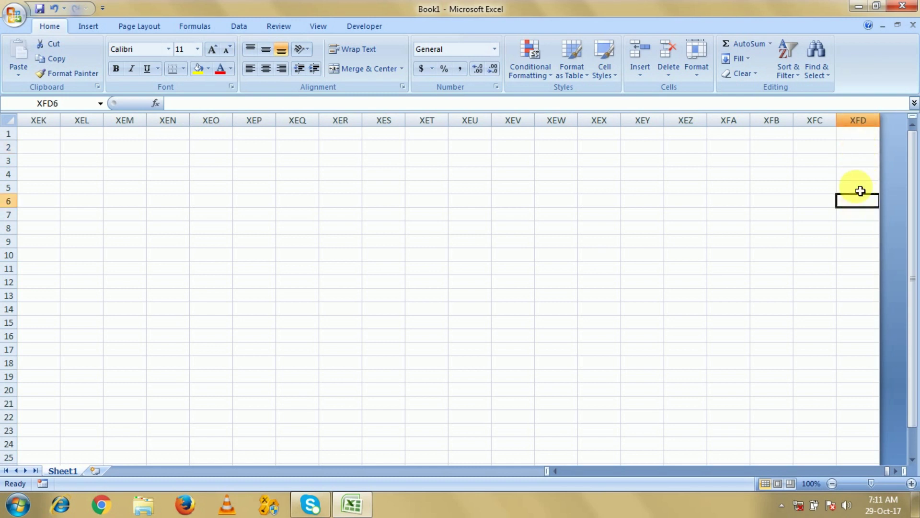
# Adjust the zoom with Ctrl+scroll and the status-bar zoom buttons until it reaches 190%.
pyautogui.scroll(1, 864, 201)
pyautogui.scroll(1, 864, 200)
pyautogui.scroll(1, 864, 199)
pyautogui.scroll(1, 863, 200)
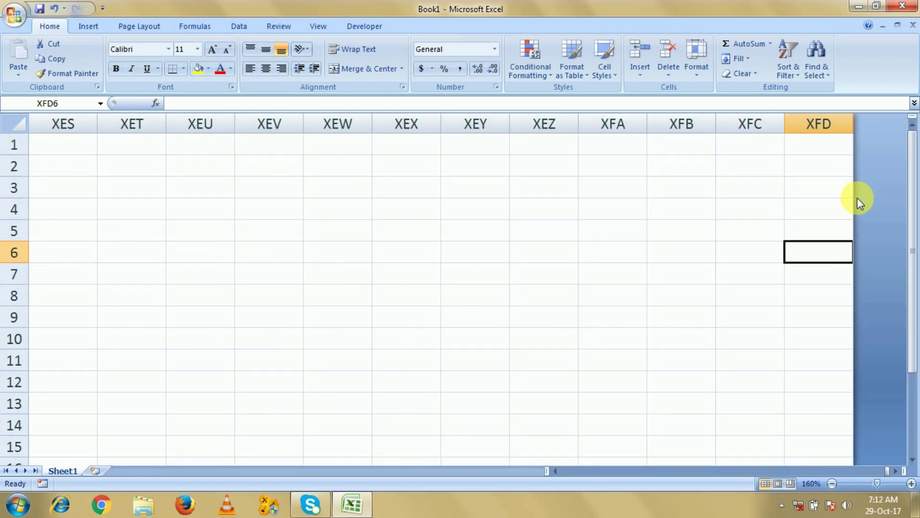
pyautogui.scroll(1, 857, 197)
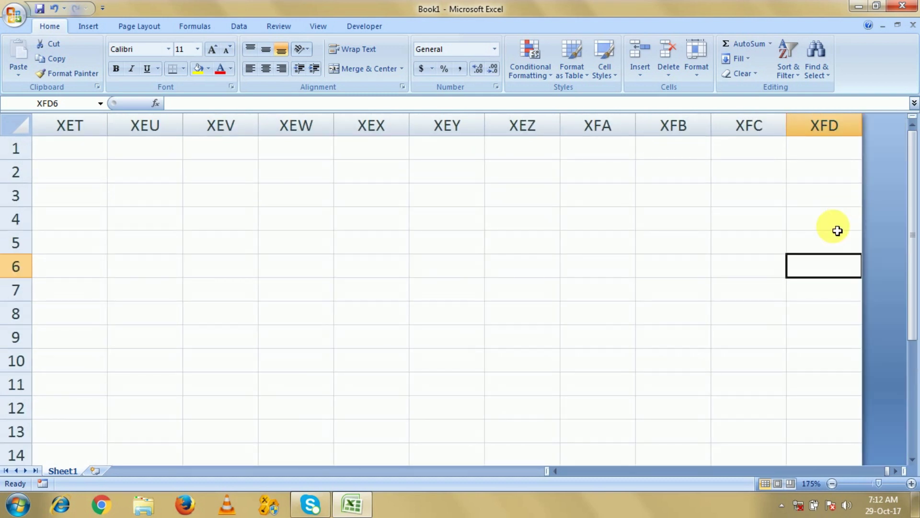
pyautogui.click(833, 484)
pyautogui.click(833, 484)
pyautogui.click(833, 484)
pyautogui.click(832, 484)
pyautogui.click(833, 484)
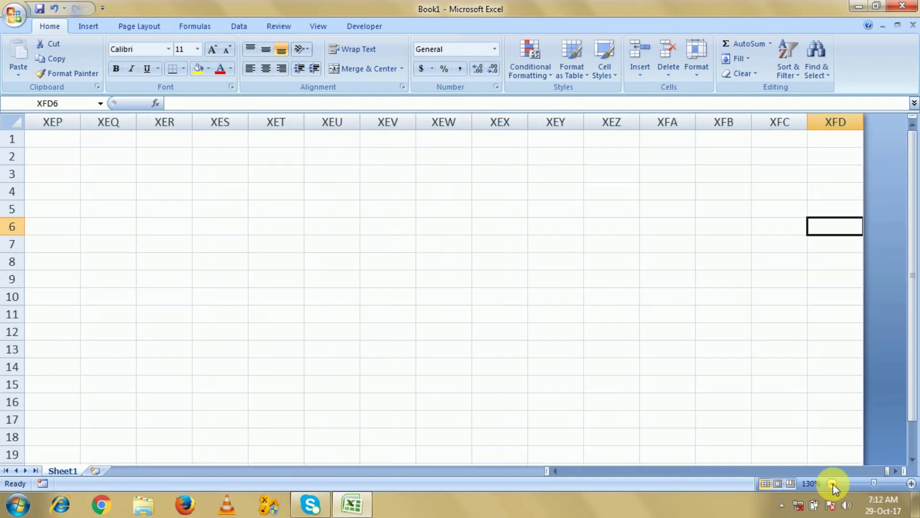
pyautogui.click(911, 483)
pyautogui.click(911, 483)
pyautogui.click(911, 483)
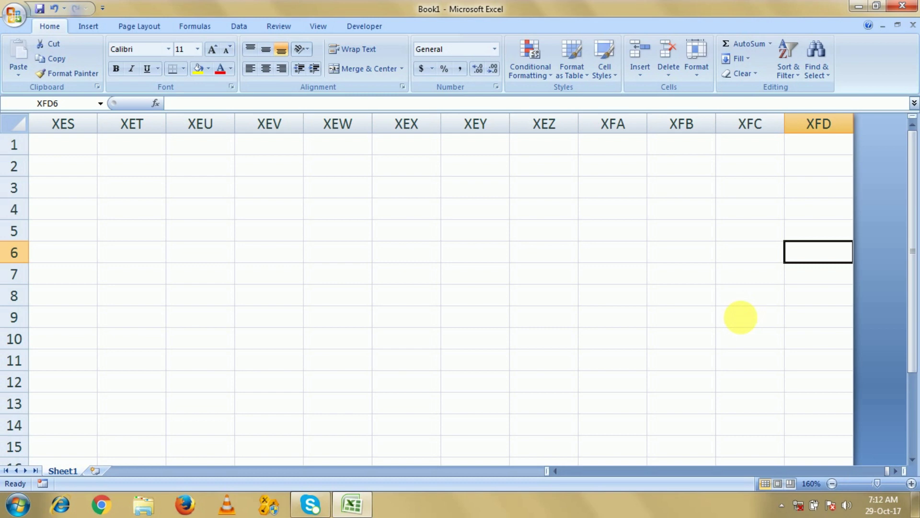
pyautogui.scroll(-4, 745, 322)
pyautogui.scroll(2, 744, 321)
pyautogui.scroll(2, 744, 321)
pyautogui.scroll(2, 744, 322)
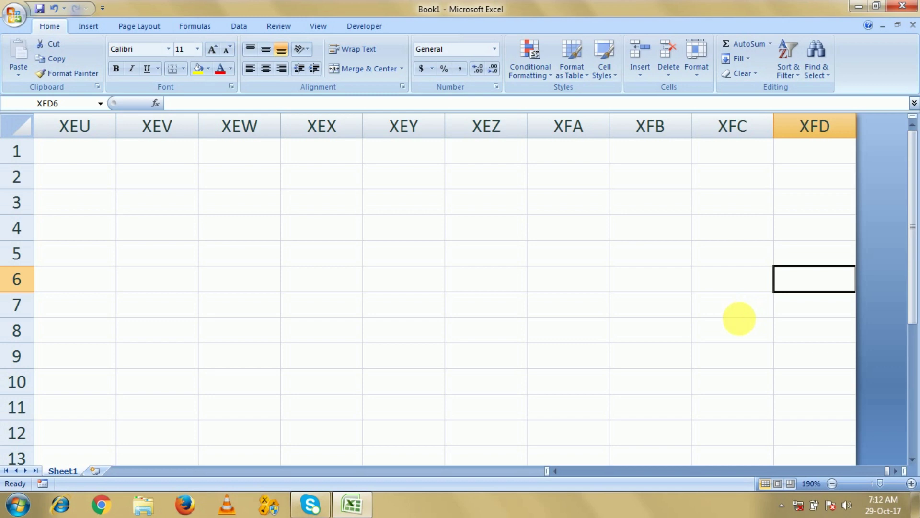
pyautogui.scroll(-2, 744, 321)
pyautogui.scroll(-2, 745, 322)
pyautogui.scroll(-2, 742, 326)
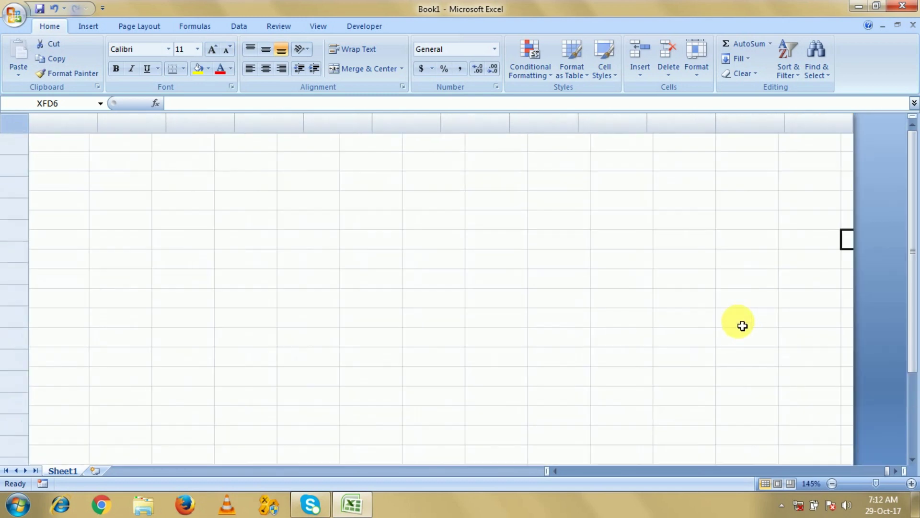
pyautogui.scroll(4, 742, 326)
pyautogui.scroll(2, 742, 325)
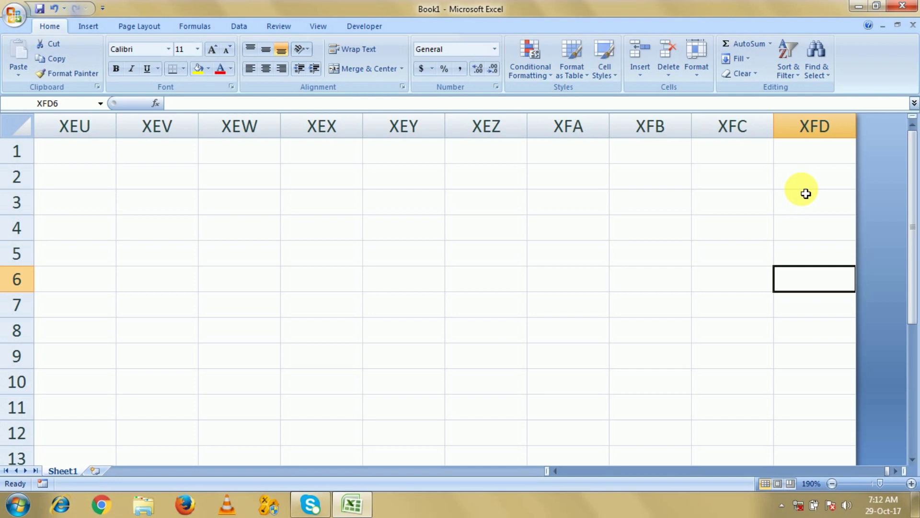
pyautogui.click(809, 256)
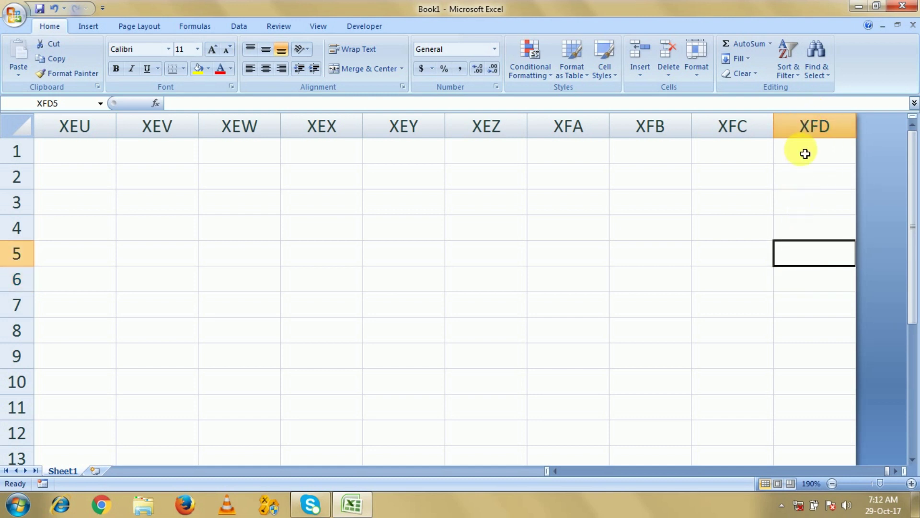
pyautogui.click(814, 186)
pyautogui.click(817, 191)
pyautogui.click(820, 216)
pyautogui.press('Up')
pyautogui.press('Up')
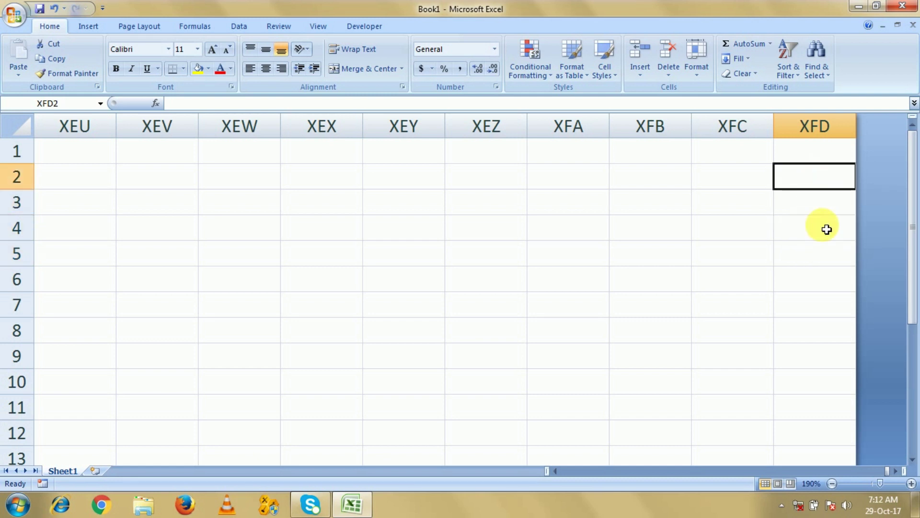
pyautogui.click(708, 207)
pyautogui.click(662, 206)
pyautogui.click(804, 208)
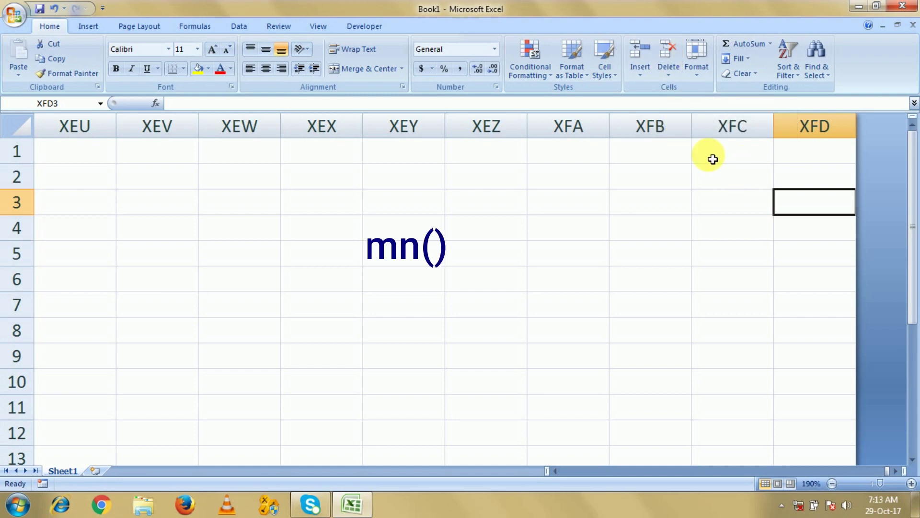
pyautogui.hotkey('ctrl', 'shift', 'Down')
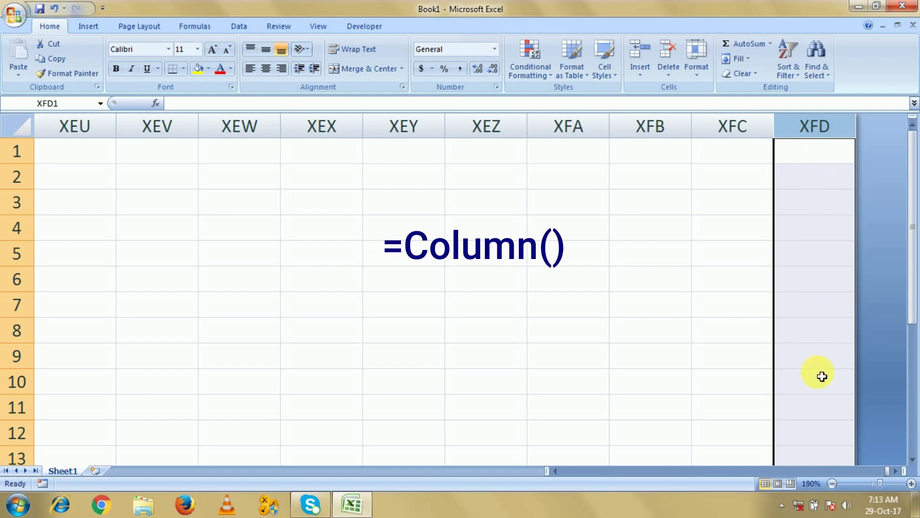
pyautogui.click(815, 322)
pyautogui.click(815, 280)
pyautogui.click(817, 253)
pyautogui.click(820, 201)
pyautogui.click(829, 168)
pyautogui.click(830, 158)
pyautogui.click(819, 202)
pyautogui.click(819, 256)
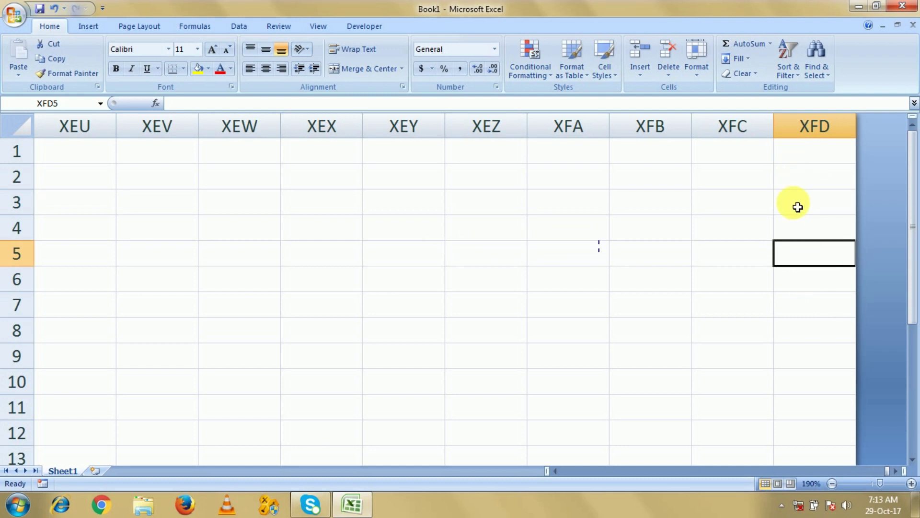
pyautogui.write('=')
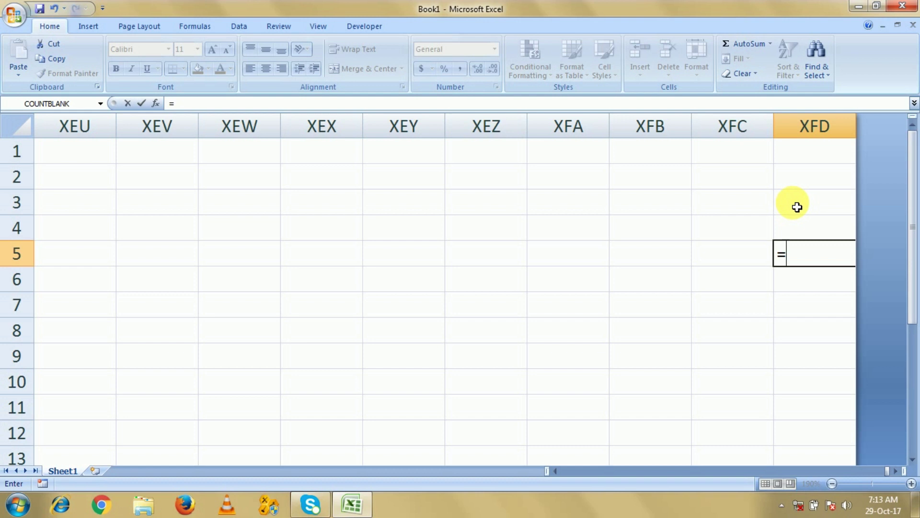
pyautogui.write('co')
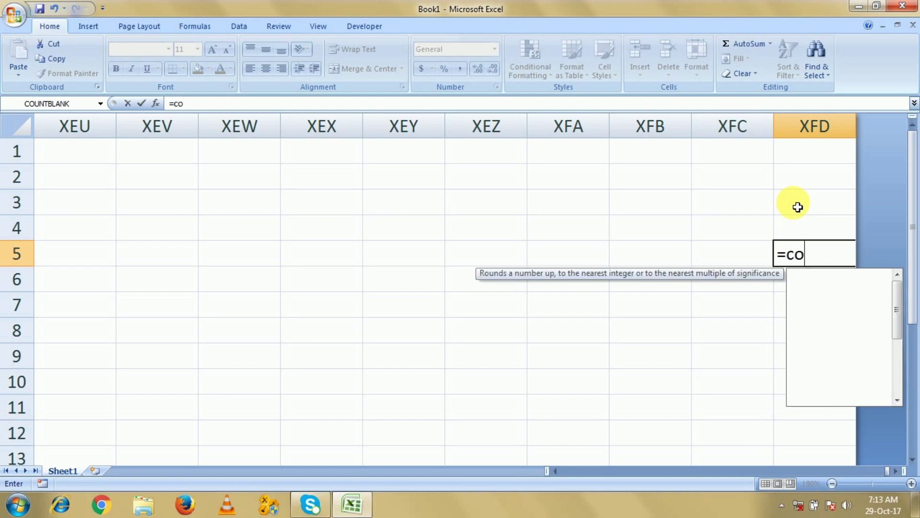
pyautogui.write('l')
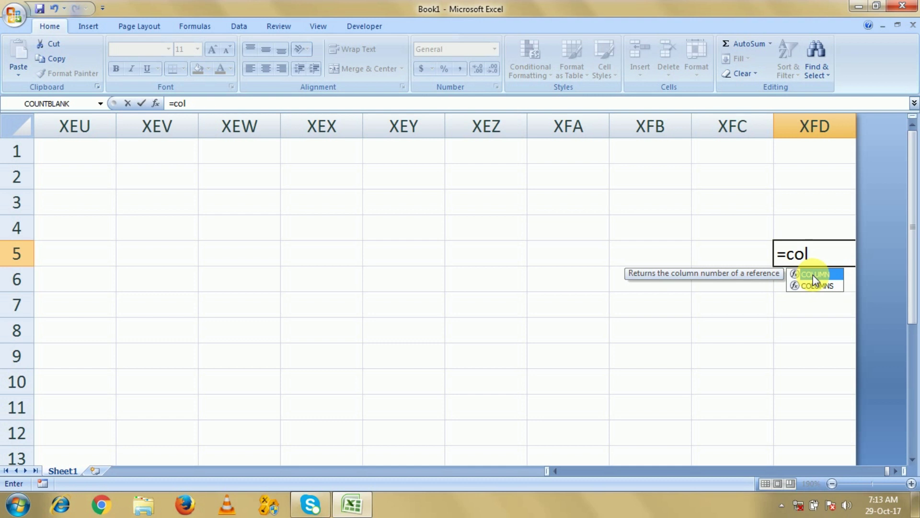
# Complete the COLUMN formula in XFD5 so it returns 16384, then check the cell.
pyautogui.doubleClick(815, 274)
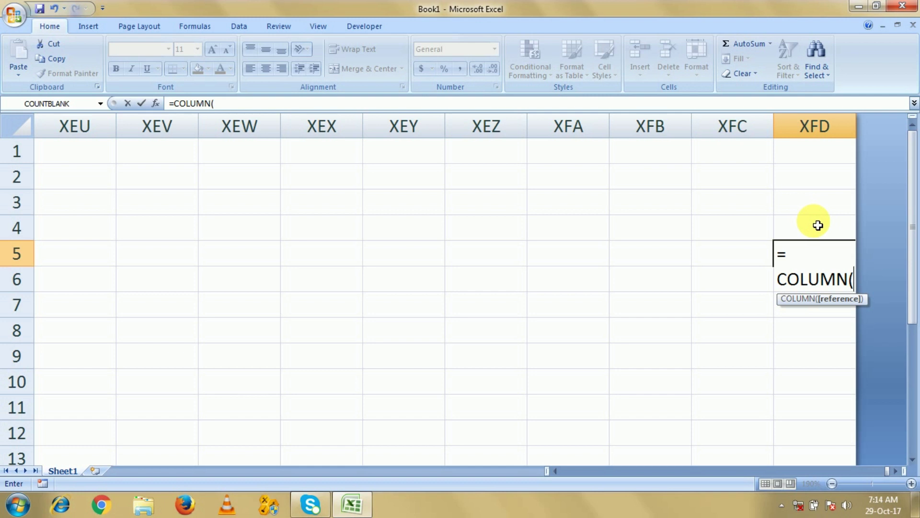
pyautogui.press('Return')
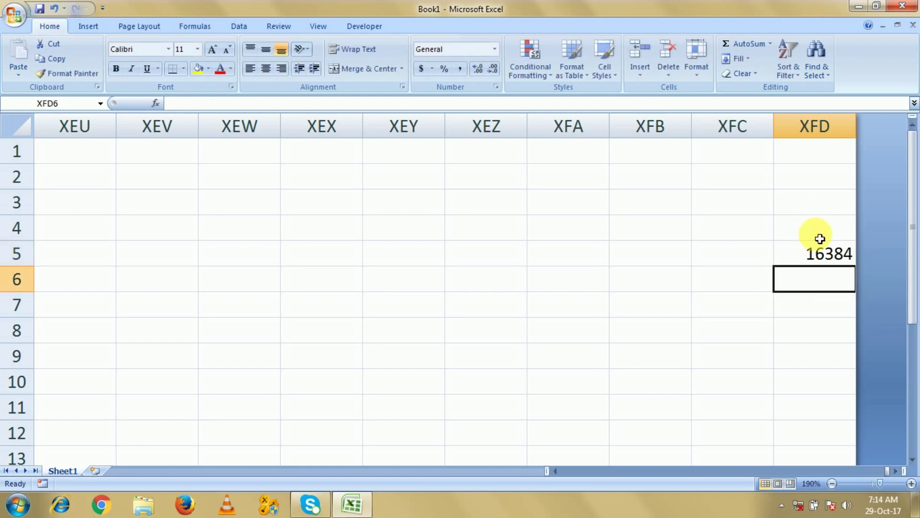
pyautogui.click(813, 256)
pyautogui.click(815, 303)
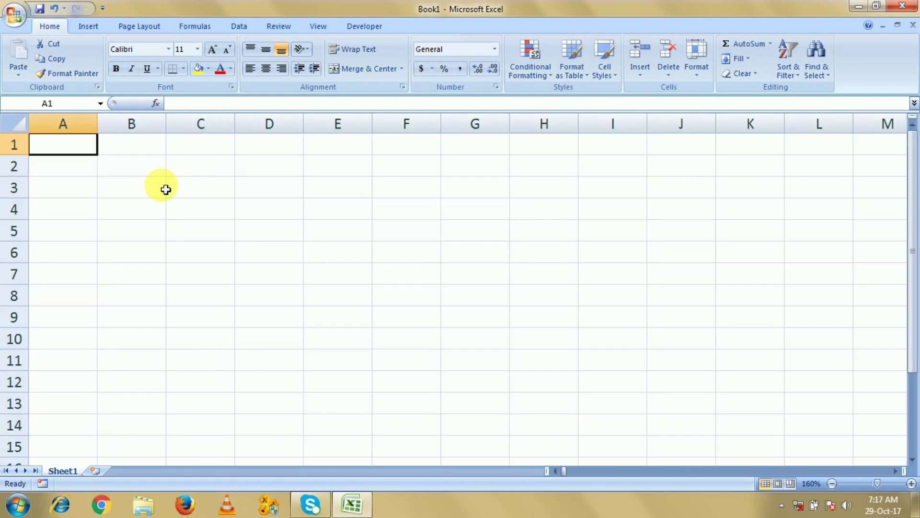
pyautogui.click(166, 190)
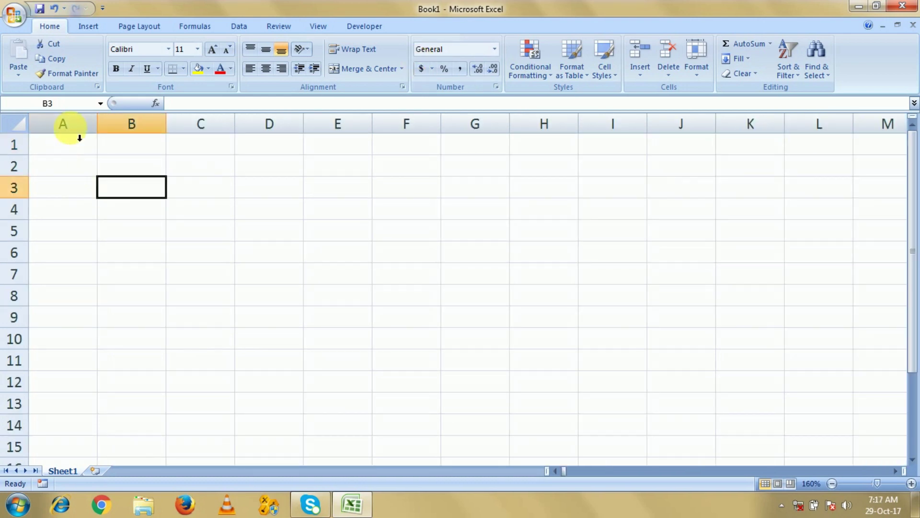
# Drag the column A header border to make column A wider.
pyautogui.click(128, 124)
pyautogui.click(140, 165)
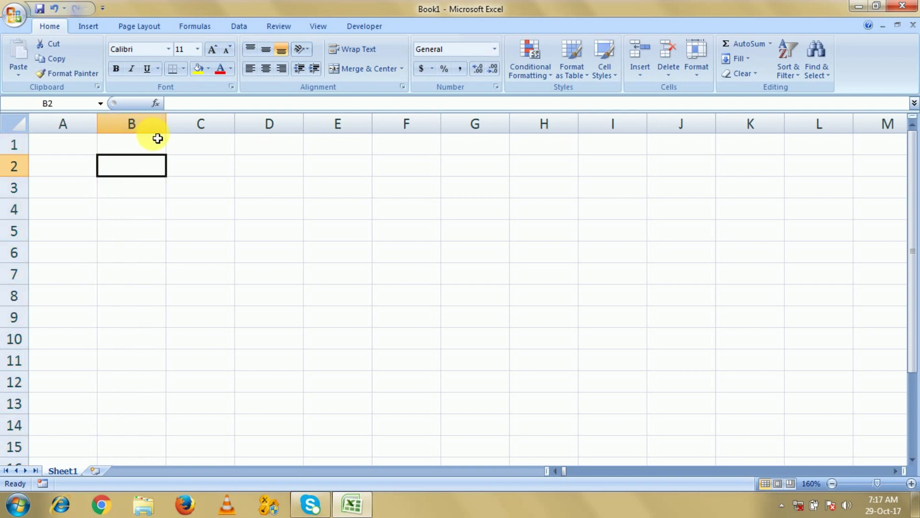
pyautogui.click(120, 204)
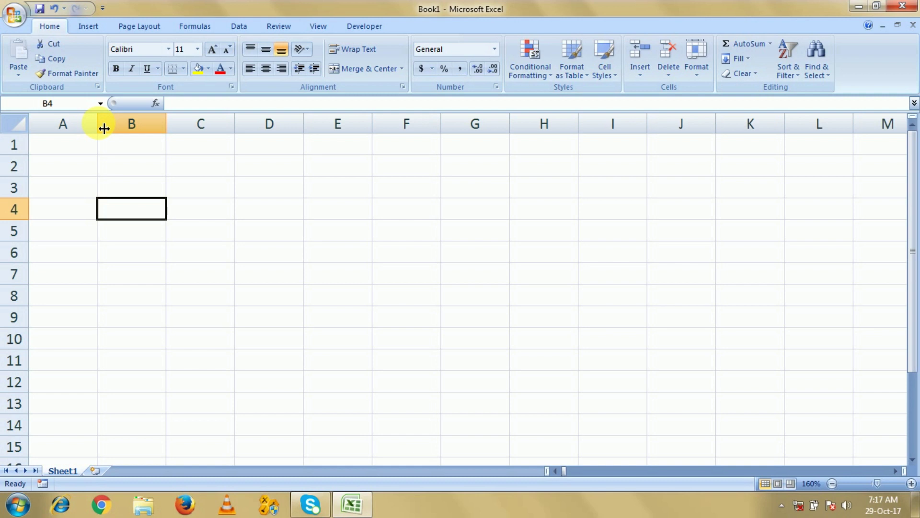
pyautogui.moveTo(104, 128); pyautogui.dragTo(133, 128)
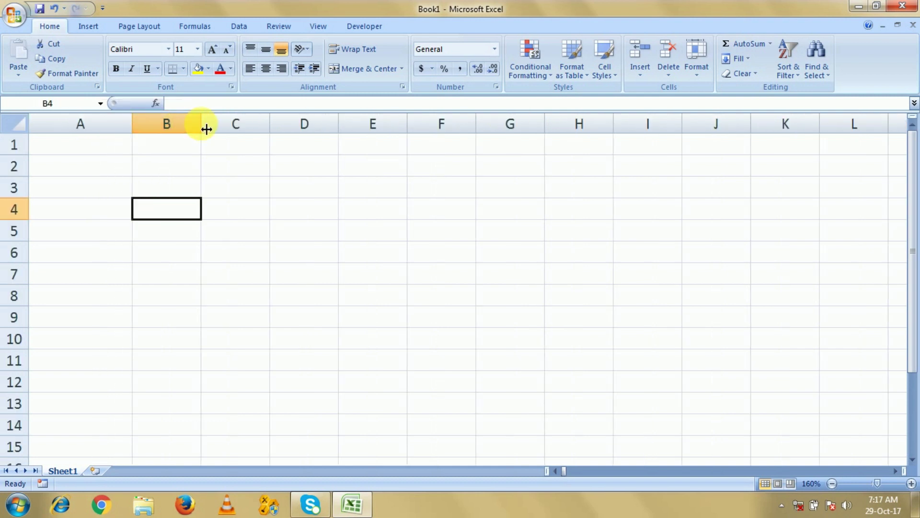
pyautogui.moveTo(206, 129); pyautogui.dragTo(228, 128)
pyautogui.moveTo(133, 129); pyautogui.dragTo(117, 135)
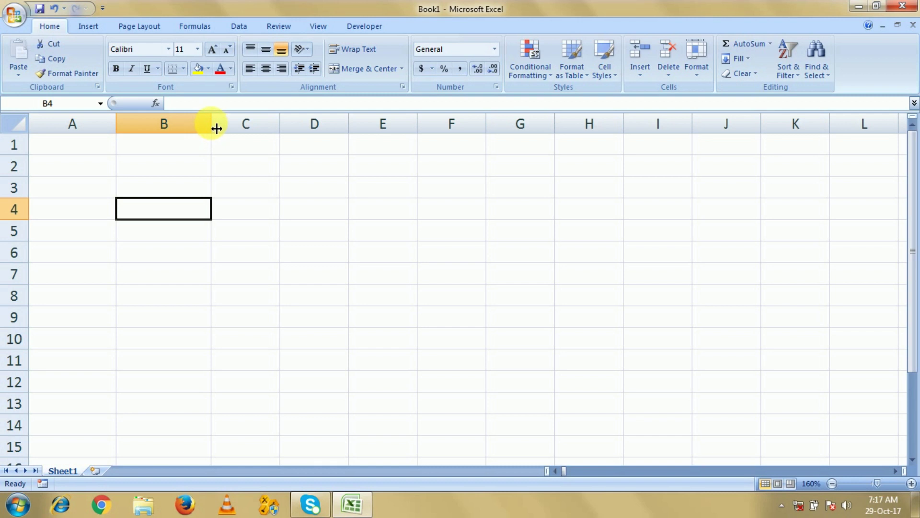
# Widen column B, narrow column C slightly, and make row 1 taller.
pyautogui.moveTo(217, 128); pyautogui.dragTo(244, 129)
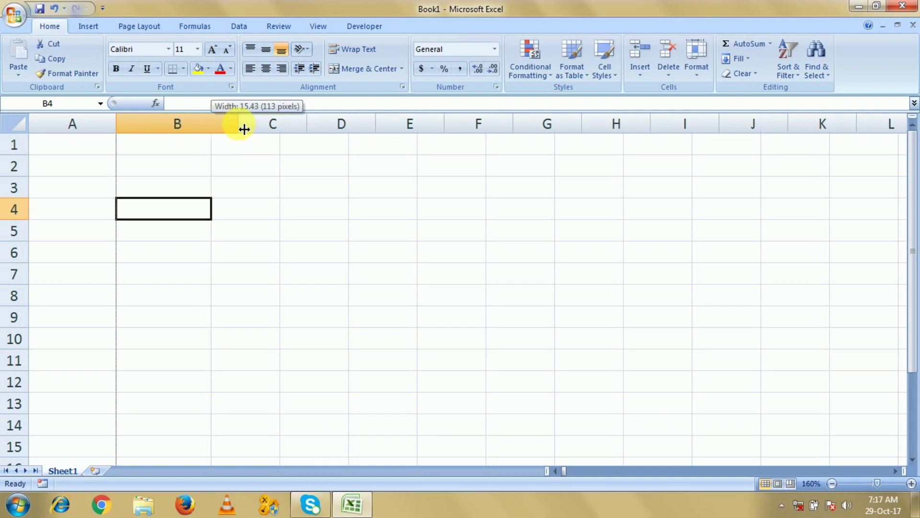
pyautogui.moveTo(246, 126)
pyautogui.mouseDown()
pyautogui.moveTo(308, 126)
pyautogui.moveTo(218, 131)
pyautogui.mouseUp()
pyautogui.moveTo(282, 128)
pyautogui.mouseDown()
pyautogui.moveTo(258, 134)
pyautogui.moveTo(267, 131)
pyautogui.mouseUp()
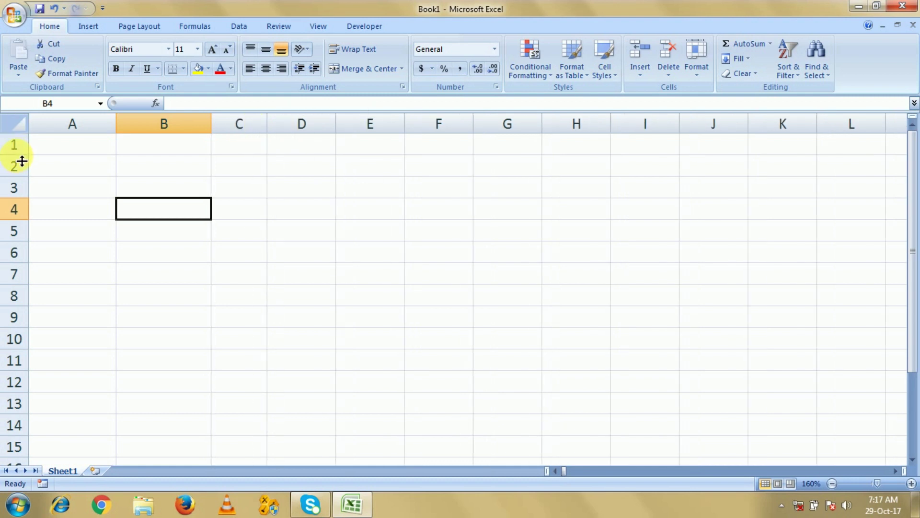
pyautogui.moveTo(22, 161)
pyautogui.mouseDown()
pyautogui.moveTo(25, 204)
pyautogui.moveTo(22, 163)
pyautogui.mouseUp()
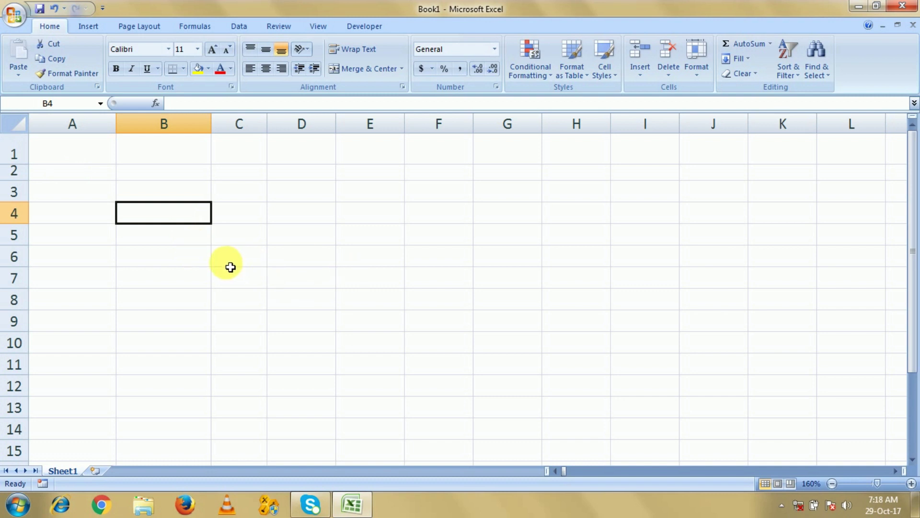
pyautogui.click(207, 259)
pyautogui.click(217, 283)
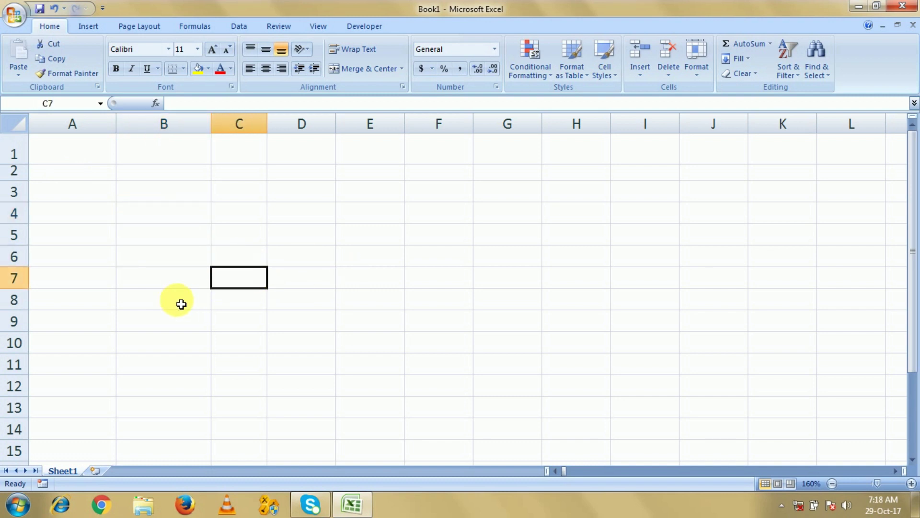
pyautogui.click(237, 301)
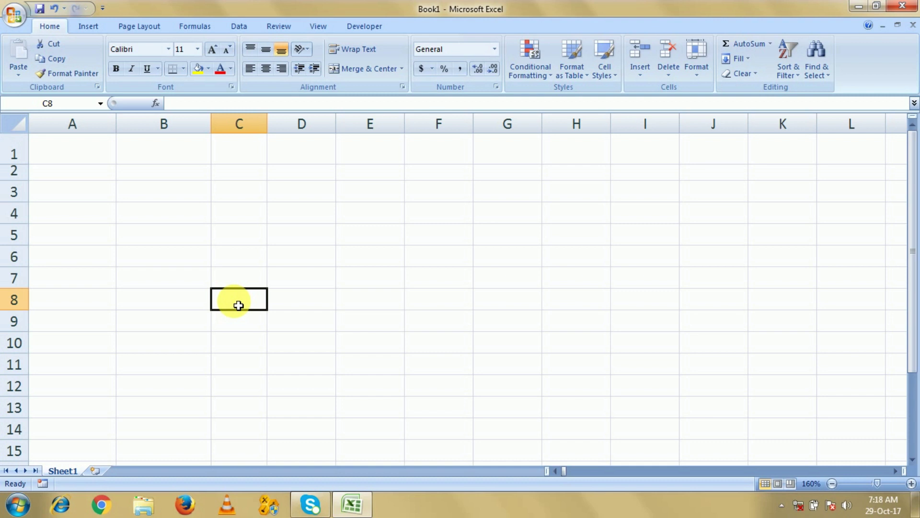
pyautogui.click(113, 215)
pyautogui.click(201, 215)
pyautogui.click(252, 216)
pyautogui.click(326, 218)
pyautogui.click(369, 211)
pyautogui.click(234, 152)
pyautogui.click(153, 153)
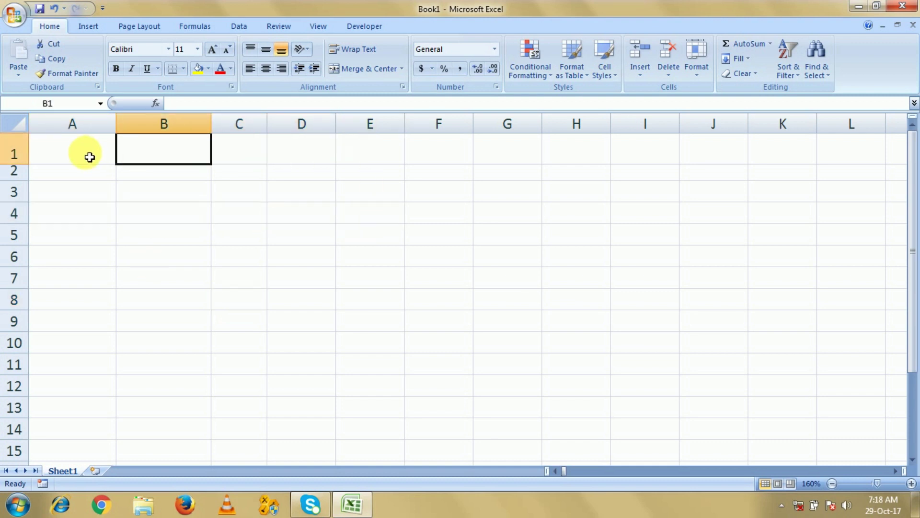
pyautogui.click(76, 153)
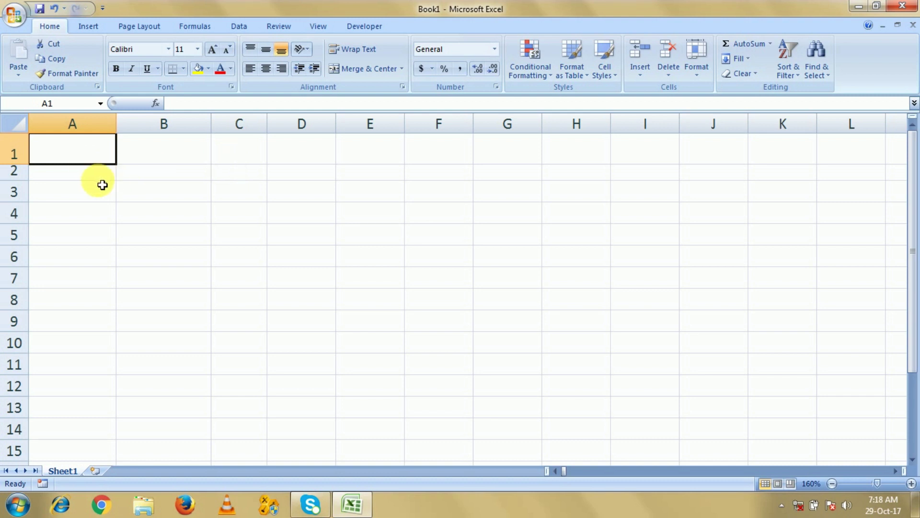
pyautogui.click(74, 210)
pyautogui.click(70, 144)
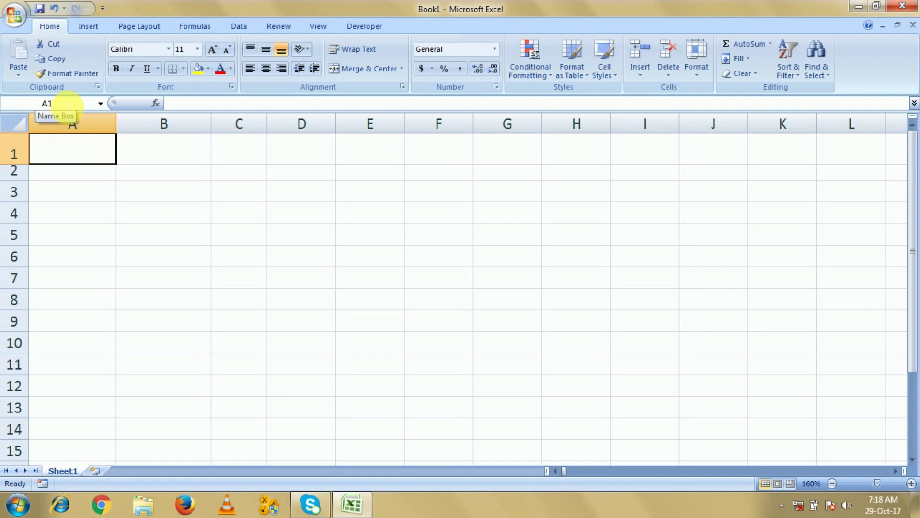
pyautogui.click(160, 212)
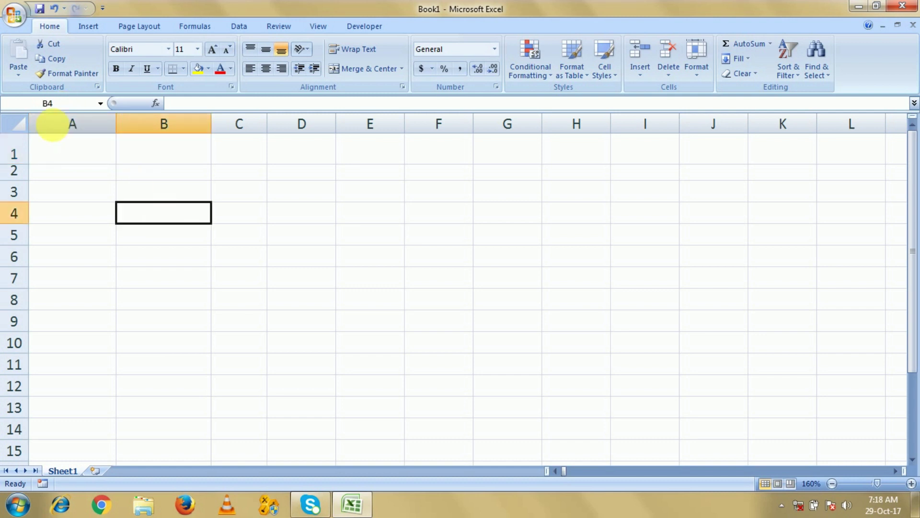
pyautogui.click(93, 217)
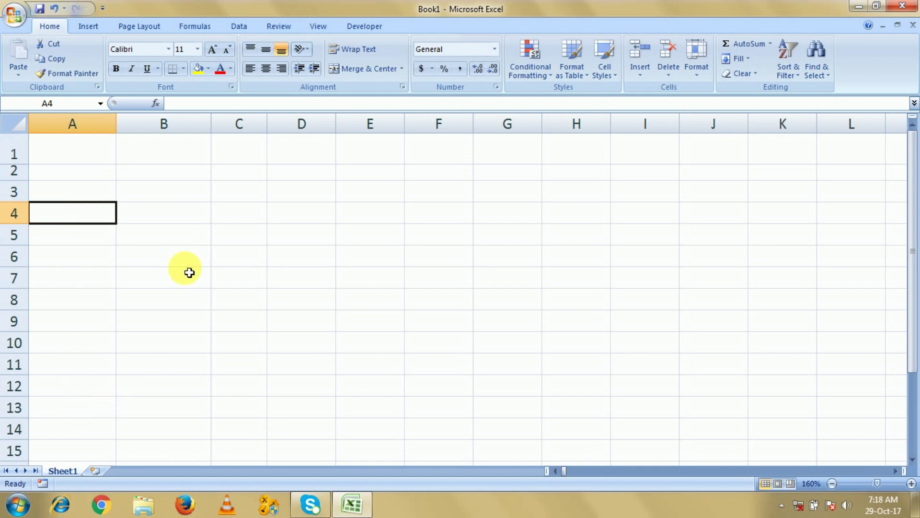
pyautogui.scroll(-1, 187, 271)
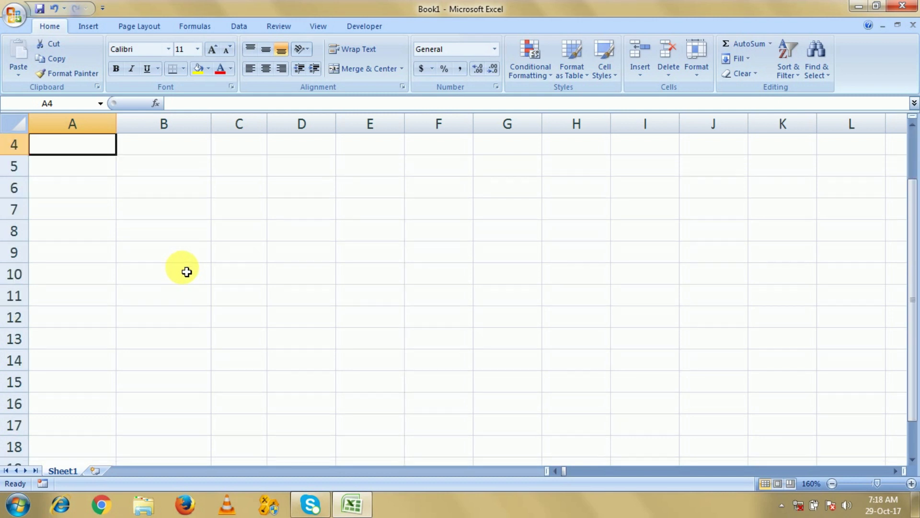
pyautogui.scroll(-1, 187, 272)
pyautogui.scroll(-1, 187, 272)
pyautogui.scroll(-1, 172, 408)
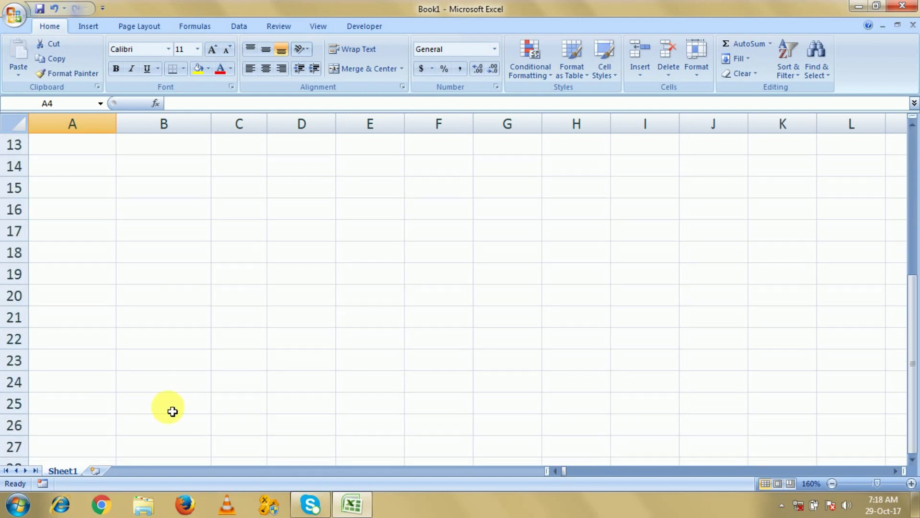
pyautogui.click(173, 407)
pyautogui.scroll(4, 173, 388)
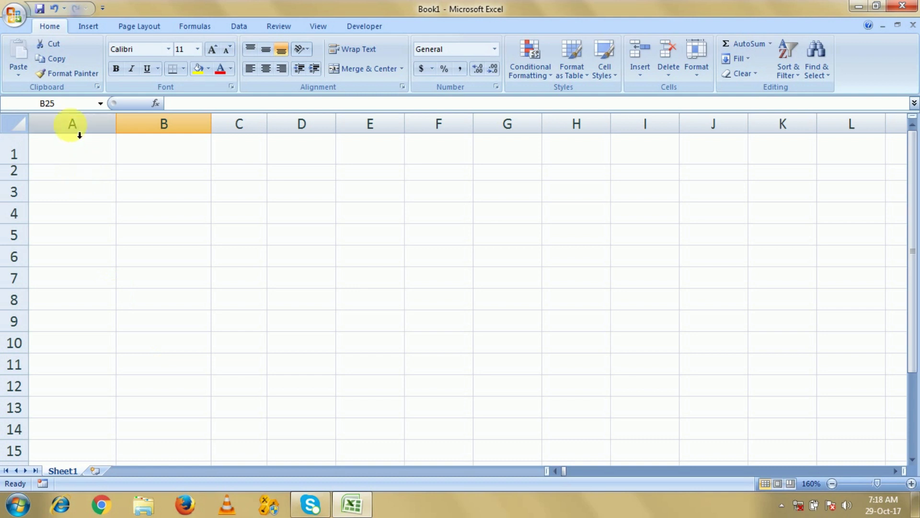
pyautogui.click(111, 195)
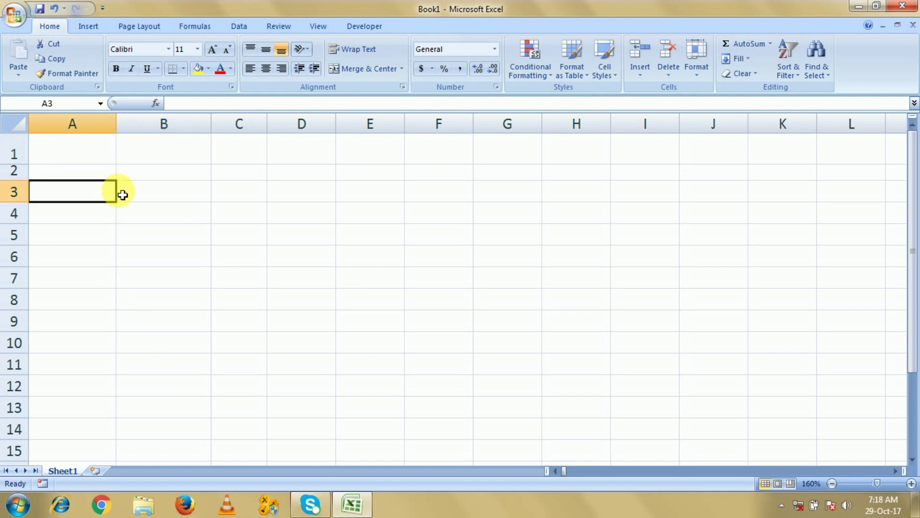
pyautogui.click(55, 104)
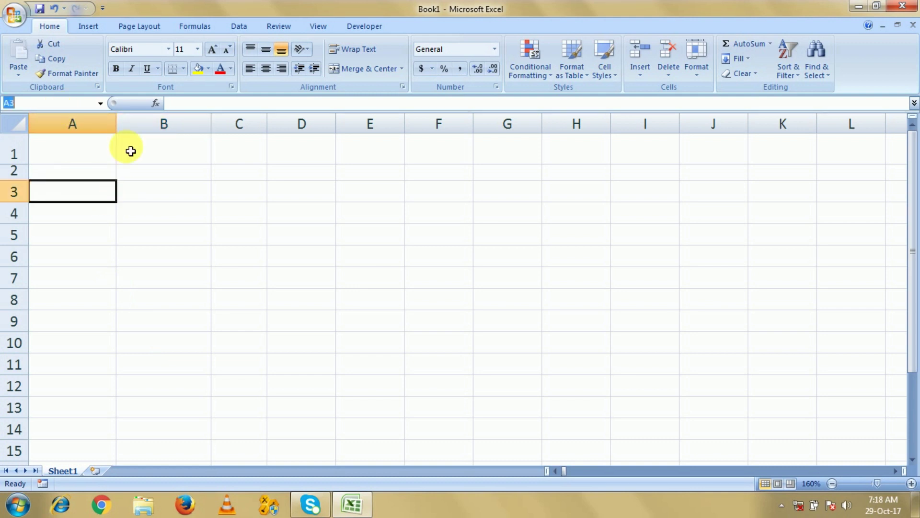
pyautogui.write('b25')
pyautogui.press('Return')
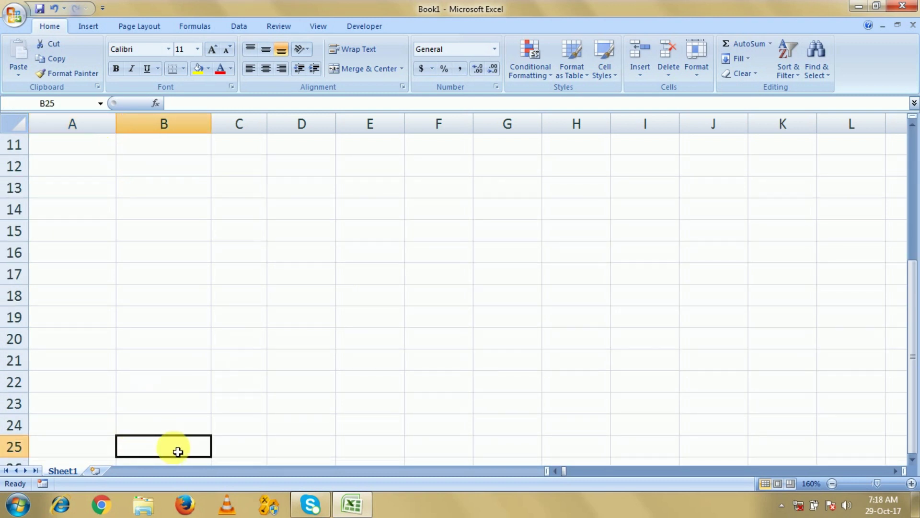
pyautogui.scroll(4, 144, 293)
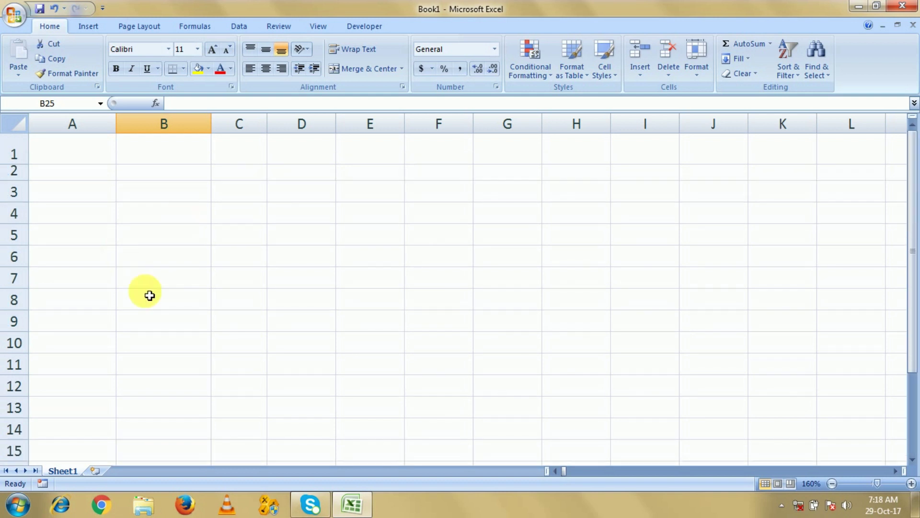
pyautogui.click(169, 207)
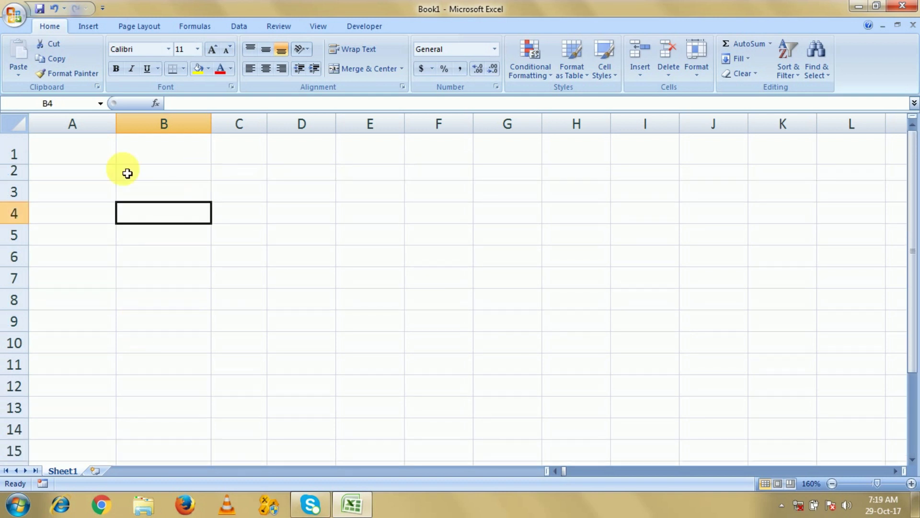
pyautogui.click(182, 105)
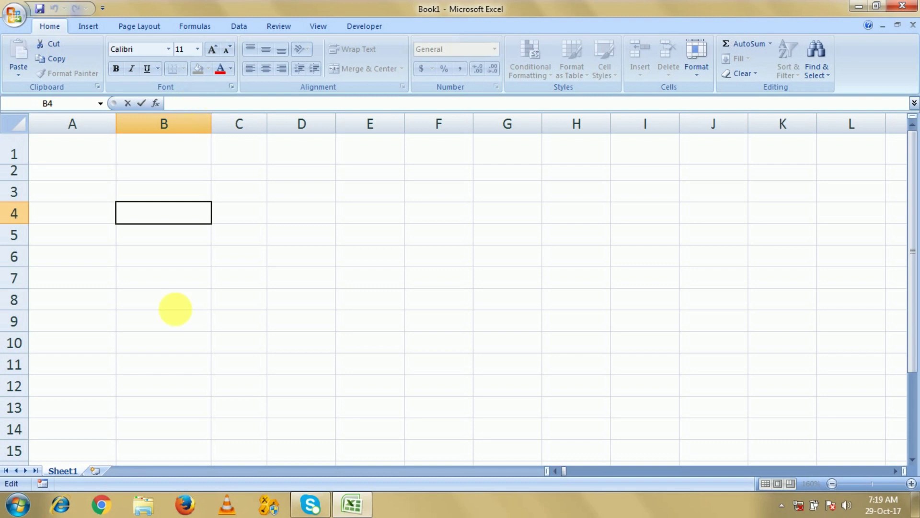
# Enter a person's full name in lowercase into cell B6.
pyautogui.click(173, 302)
pyautogui.click(164, 218)
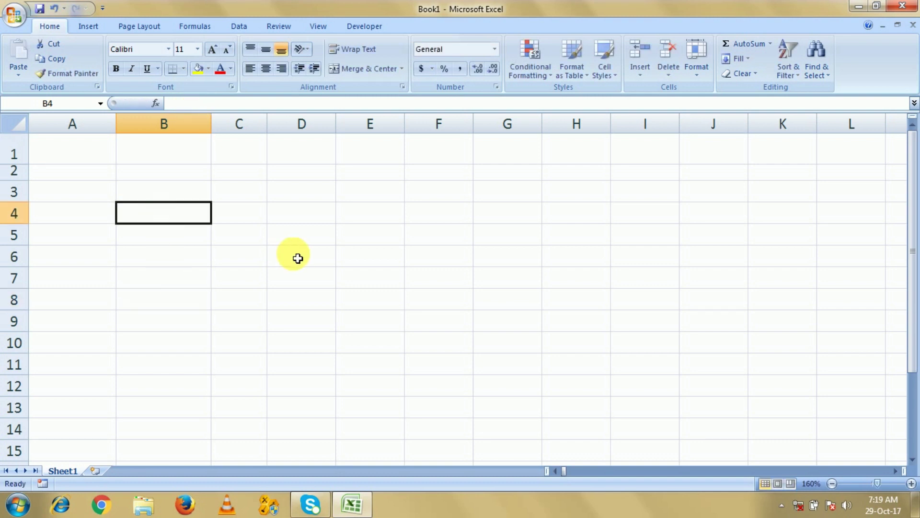
pyautogui.press('Down')
pyautogui.press('Down')
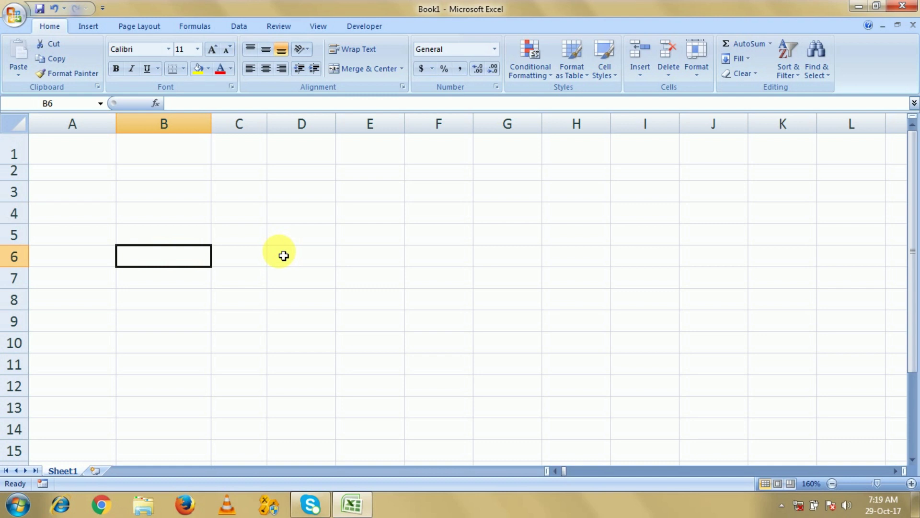
pyautogui.write('shafi ahmad')
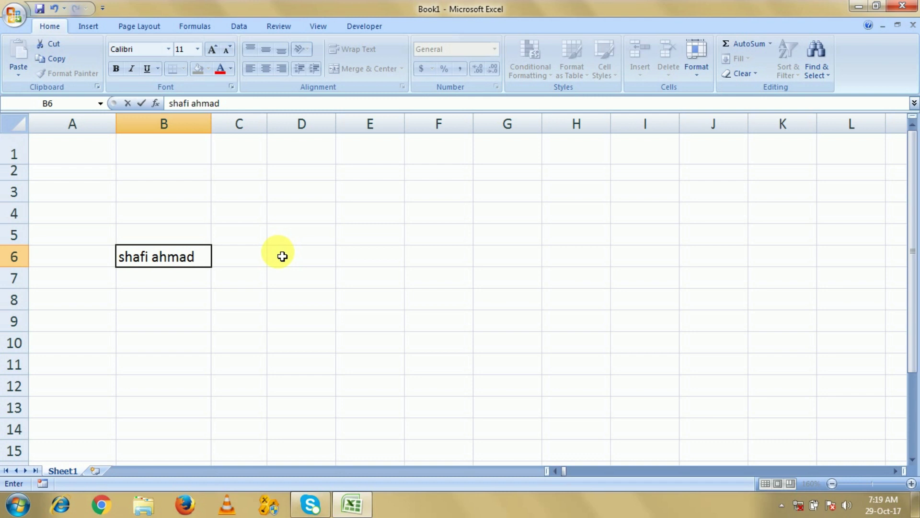
pyautogui.press('Return')
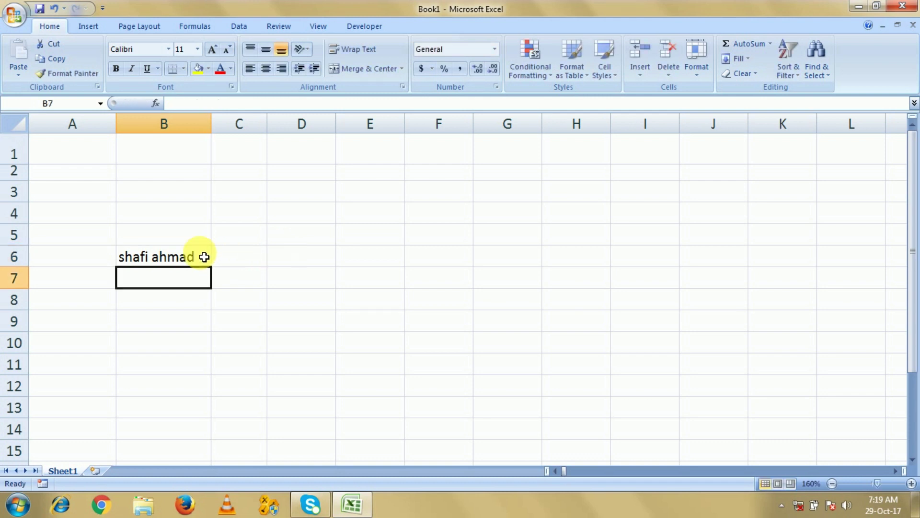
pyautogui.click(205, 254)
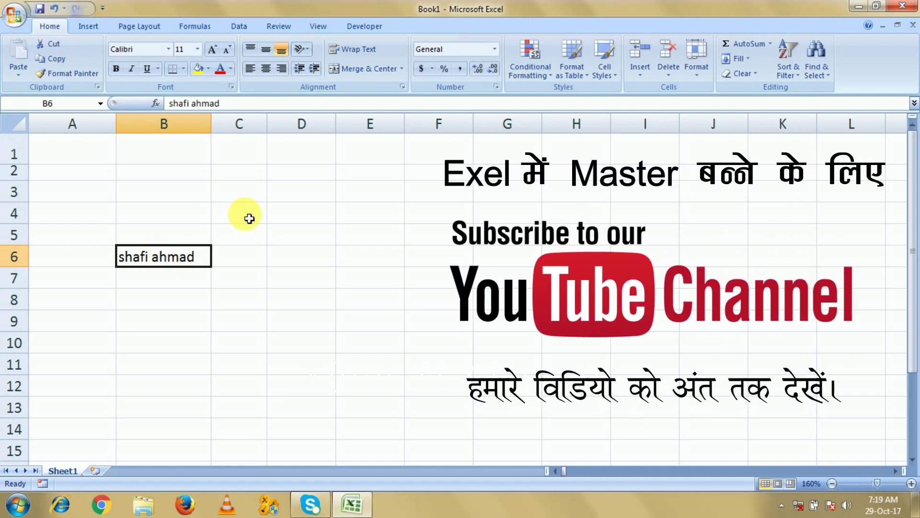
pyautogui.click(180, 298)
pyautogui.click(175, 261)
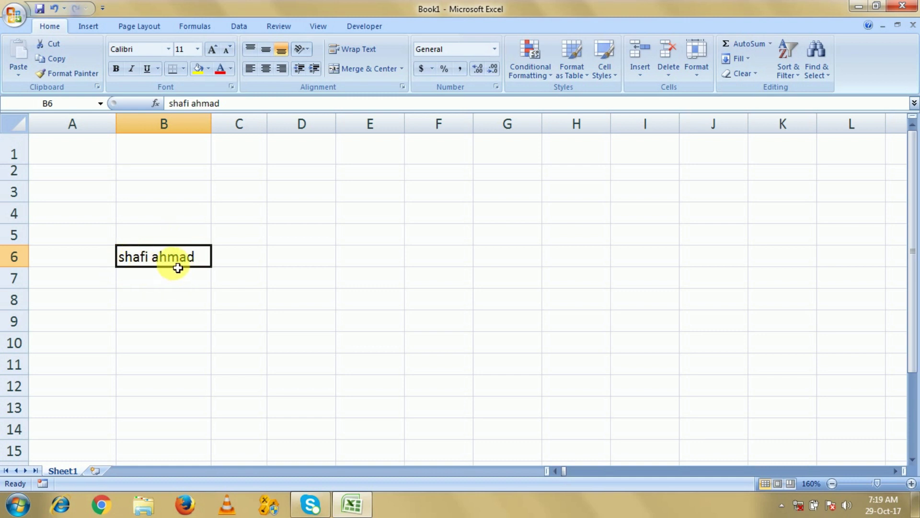
# Capitalise the first letters of the first name and surname in B6.
pyautogui.doubleClick(129, 261)
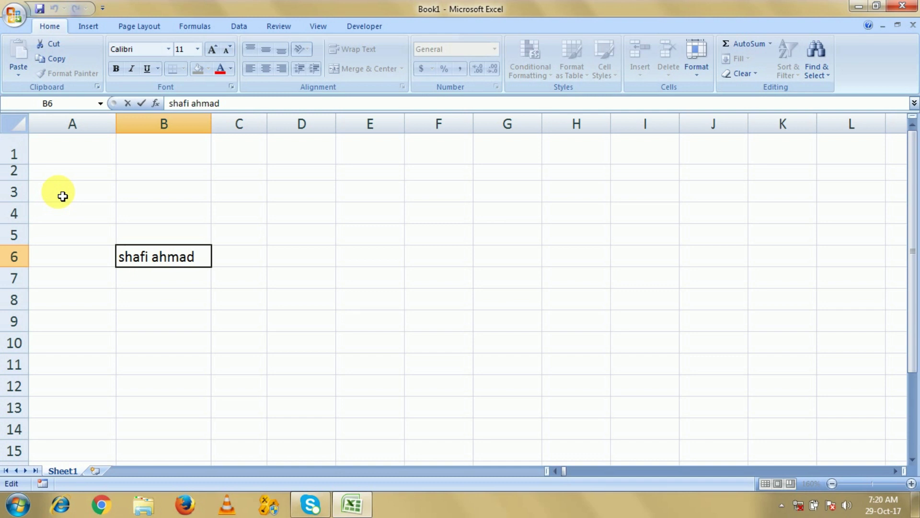
pyautogui.press('BackSpace')
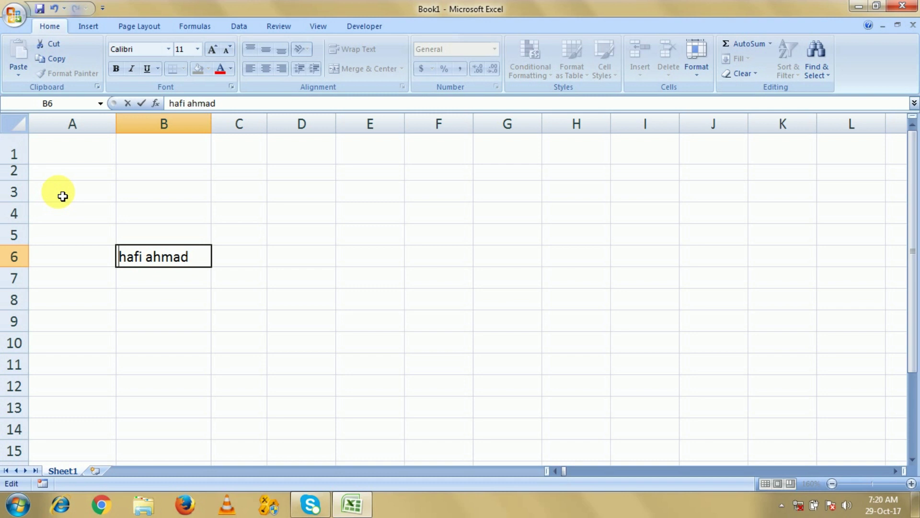
pyautogui.write('S')
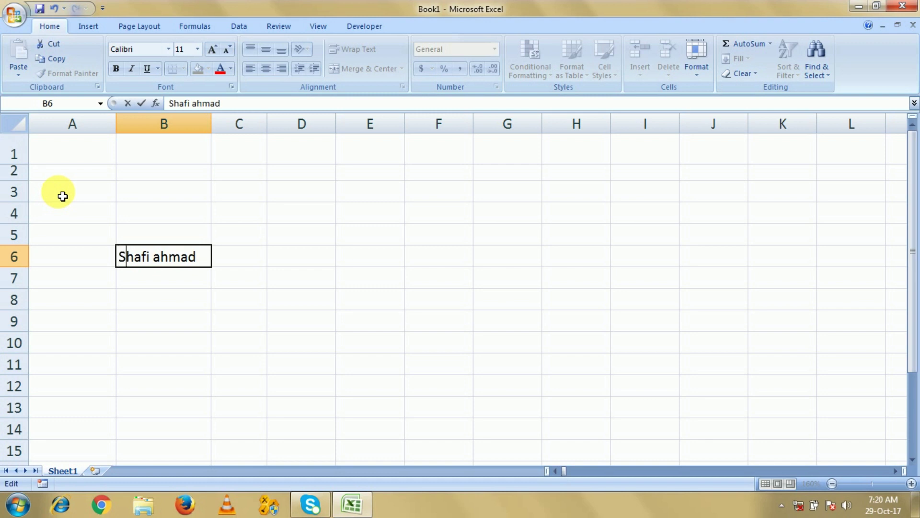
pyautogui.press('Right')
pyautogui.press('Right')
pyautogui.press('Right')
pyautogui.press('Right')
pyautogui.press('Right')
pyautogui.press('Right')
pyautogui.press('Left')
pyautogui.press('Left')
pyautogui.press('Left')
pyautogui.press('Right')
pyautogui.press('Right')
pyautogui.press('Right')
pyautogui.press('Left')
pyautogui.press('Left')
pyautogui.press('Right')
pyautogui.press('Right')
pyautogui.press('Right')
pyautogui.press('Left')
pyautogui.press('BackSpace')
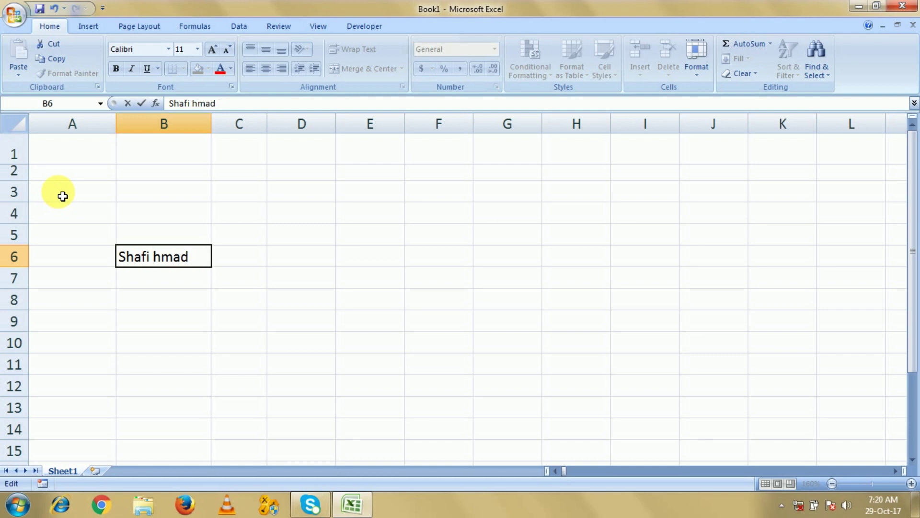
pyautogui.write('A')
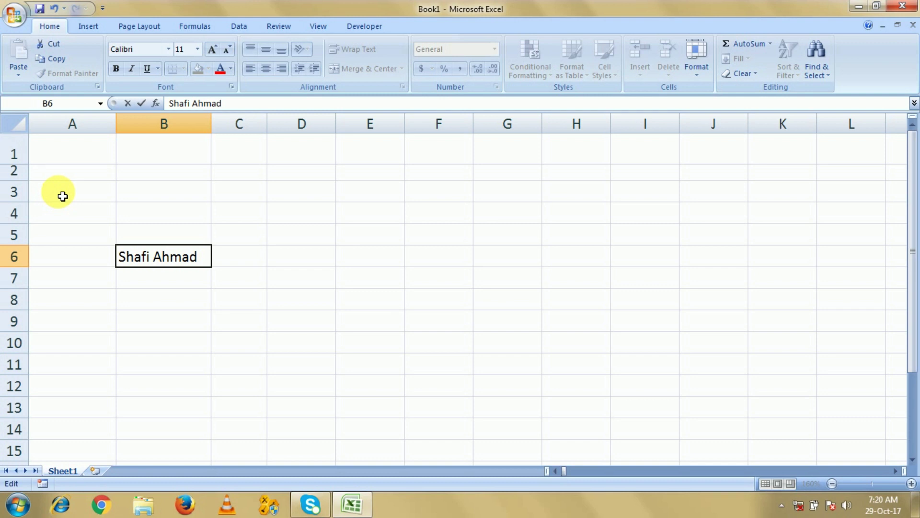
pyautogui.press('Return')
# Insert the missing letter into the first name in B6.
pyautogui.press('Up')
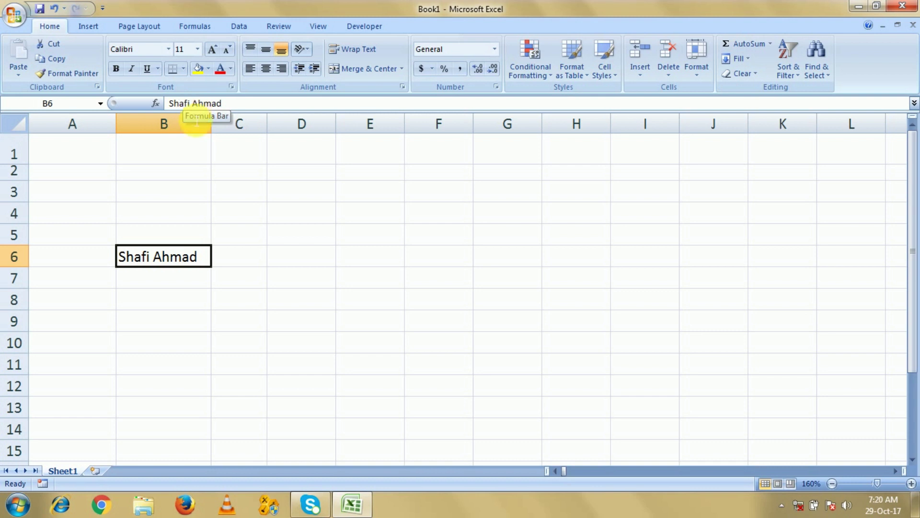
pyautogui.doubleClick(161, 254)
pyautogui.press('Escape')
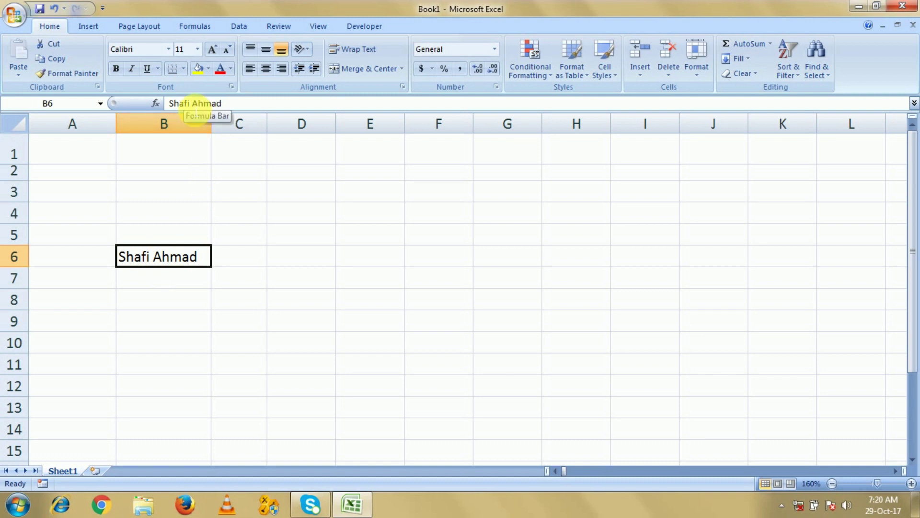
pyautogui.click(189, 103)
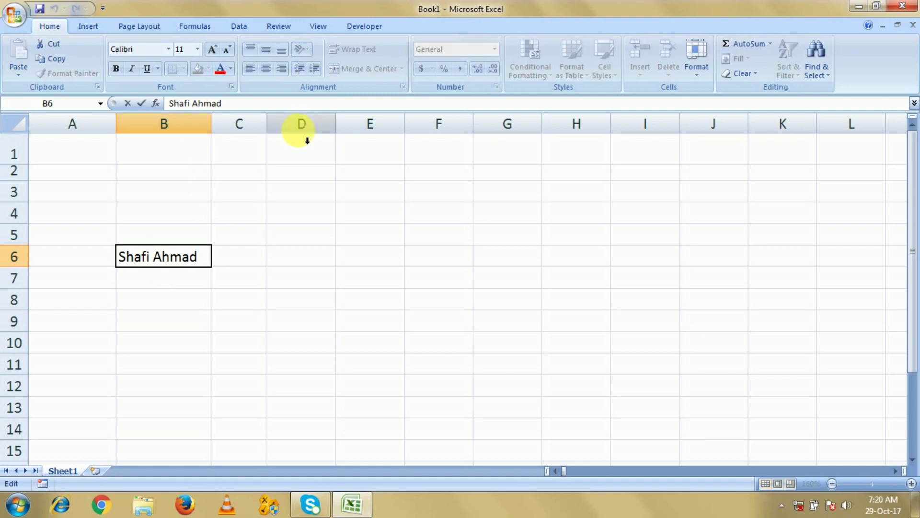
pyautogui.write('k')
pyautogui.click(187, 296)
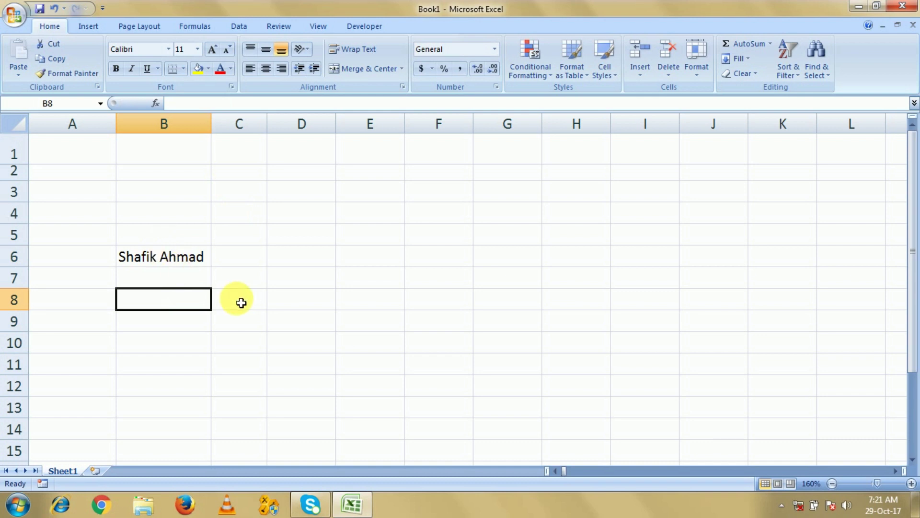
pyautogui.press('Up')
pyautogui.press('Up')
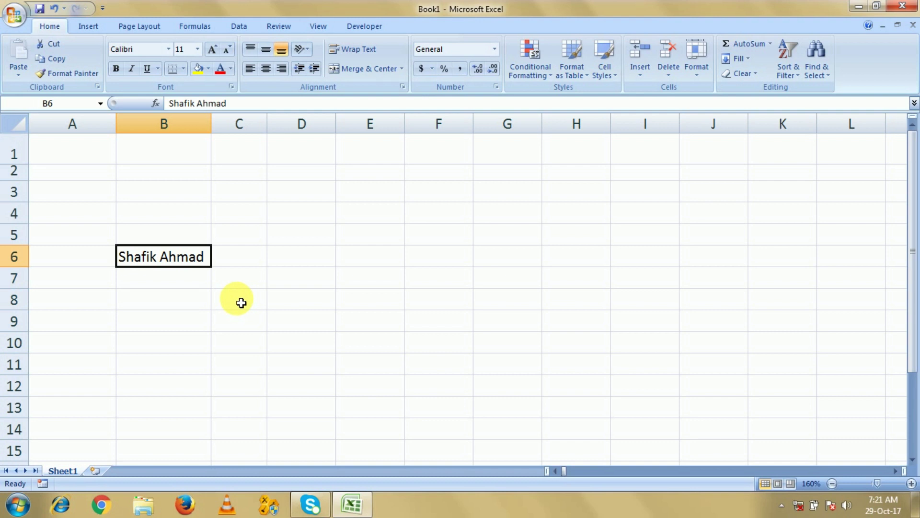
pyautogui.press('F2')
pyautogui.doubleClick(168, 257)
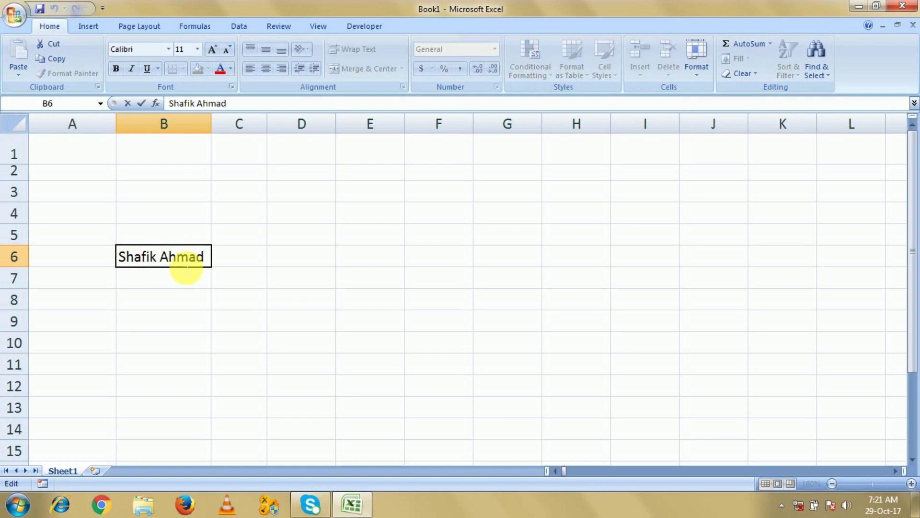
pyautogui.press('Escape')
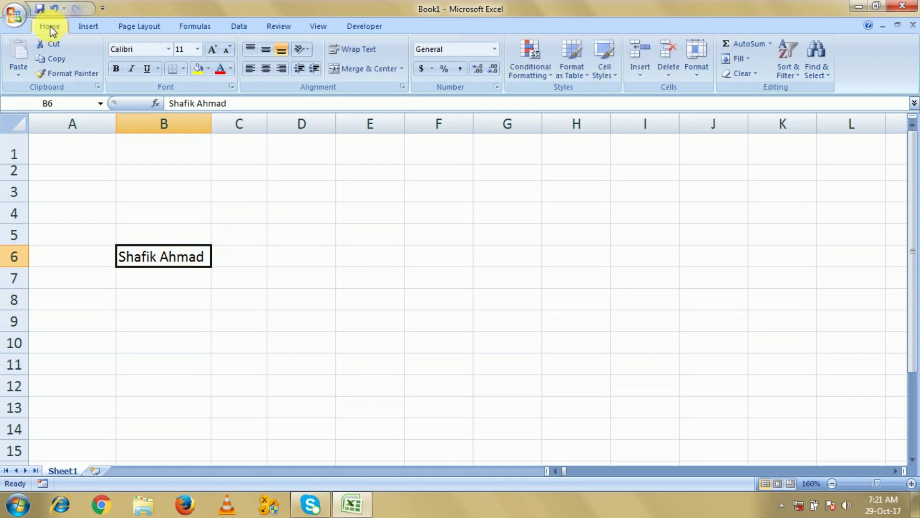
pyautogui.click(88, 27)
pyautogui.click(139, 26)
pyautogui.click(196, 28)
pyautogui.click(238, 26)
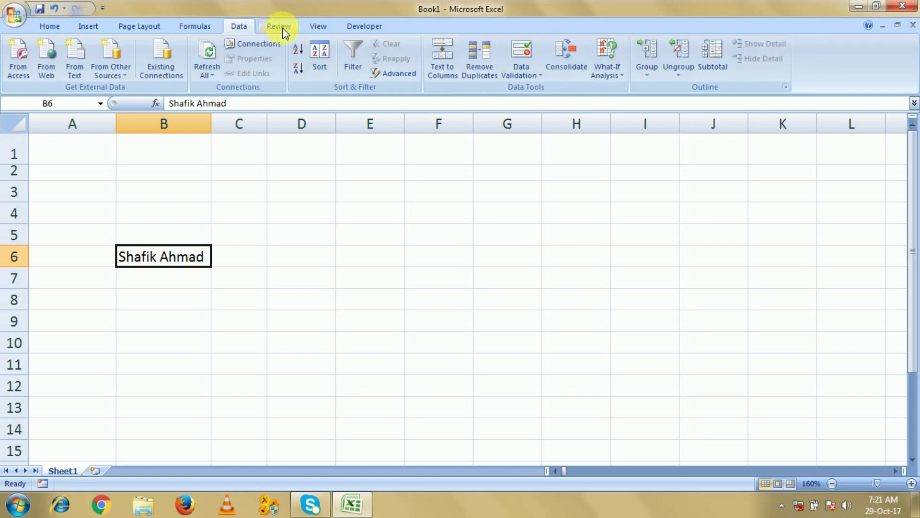
pyautogui.click(280, 26)
pyautogui.scroll(-1, 343, 24)
pyautogui.scroll(-1, 343, 29)
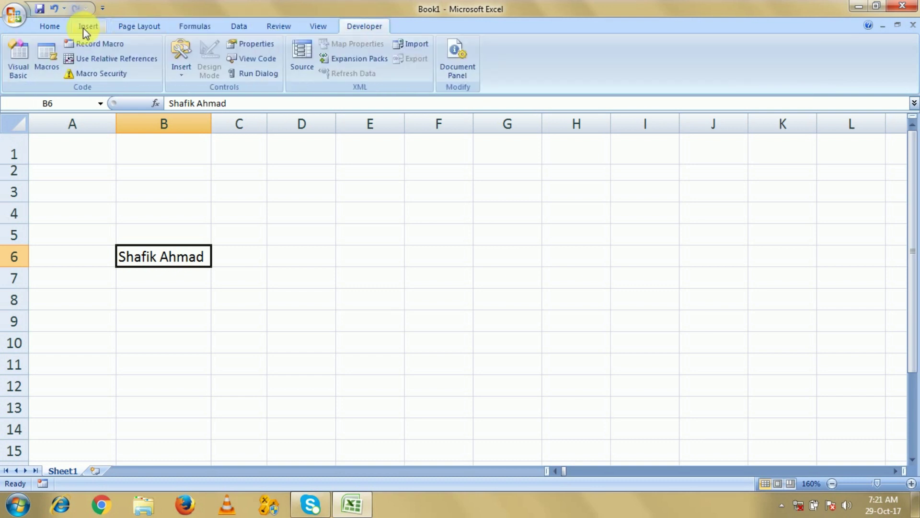
pyautogui.click(51, 29)
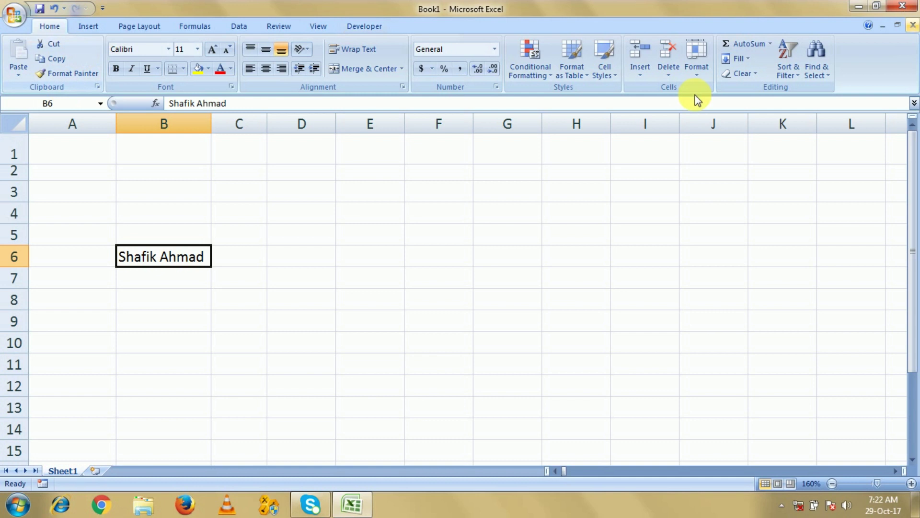
pyautogui.click(85, 30)
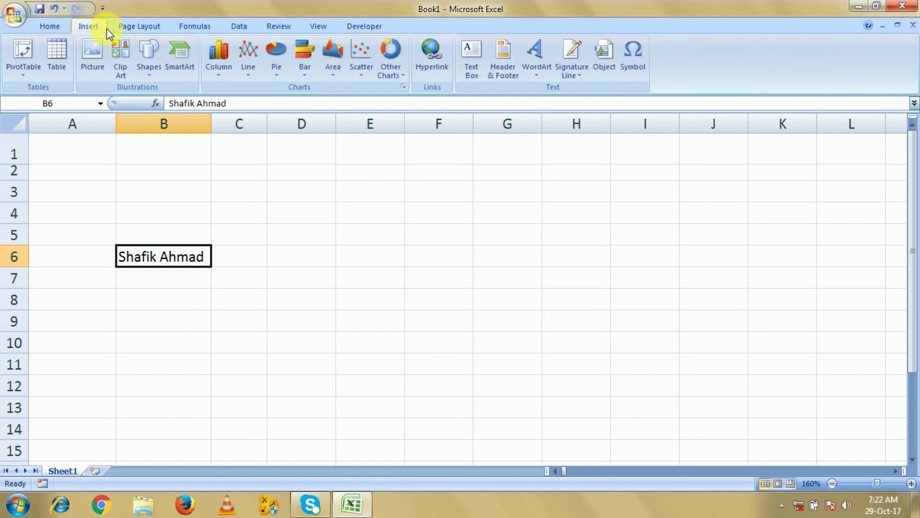
pyautogui.click(136, 28)
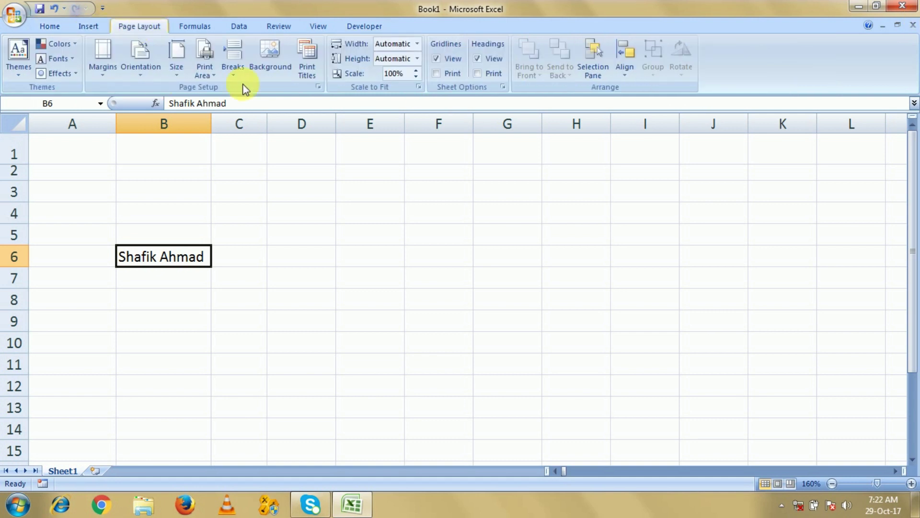
pyautogui.click(50, 26)
pyautogui.click(125, 214)
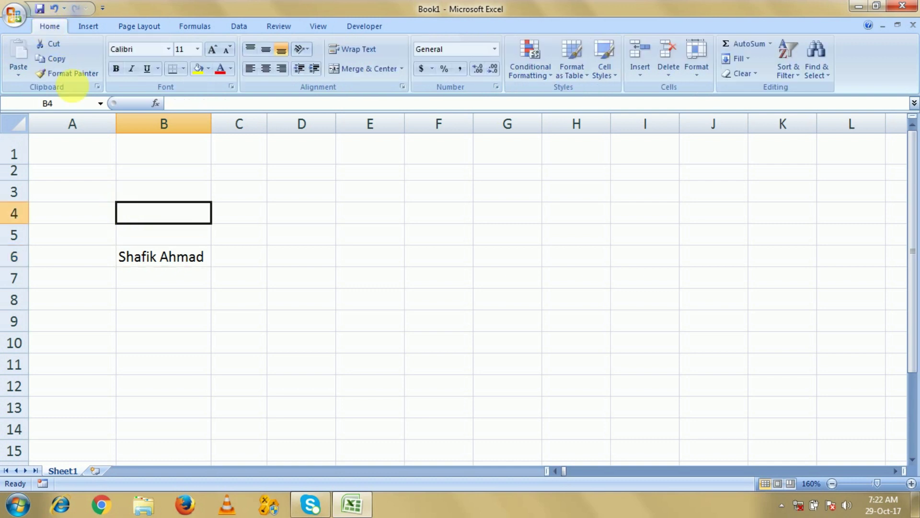
pyautogui.doubleClick(50, 26)
pyautogui.click(191, 258)
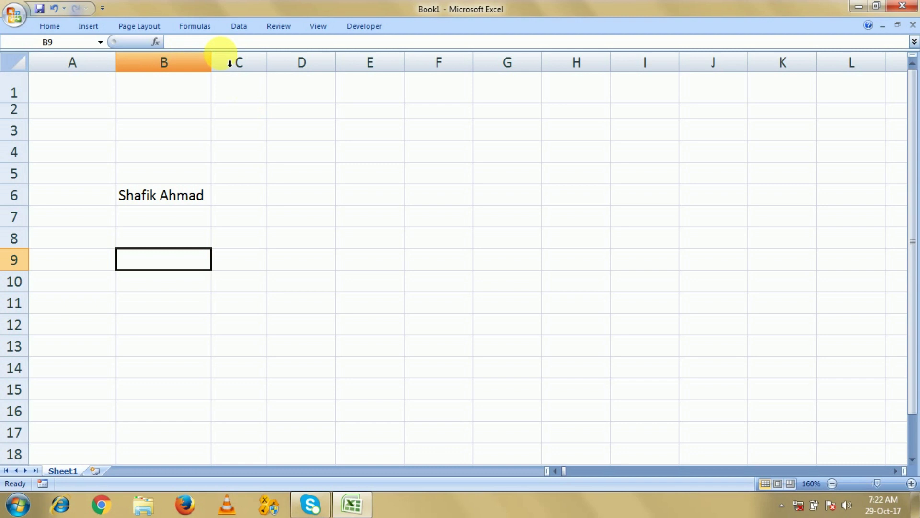
pyautogui.click(174, 197)
pyautogui.click(178, 239)
pyautogui.click(177, 201)
pyautogui.click(176, 238)
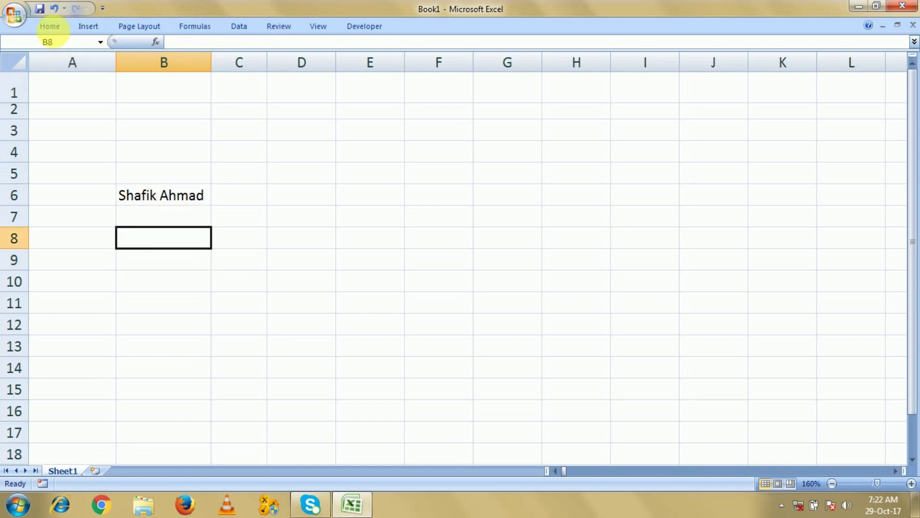
pyautogui.click(49, 27)
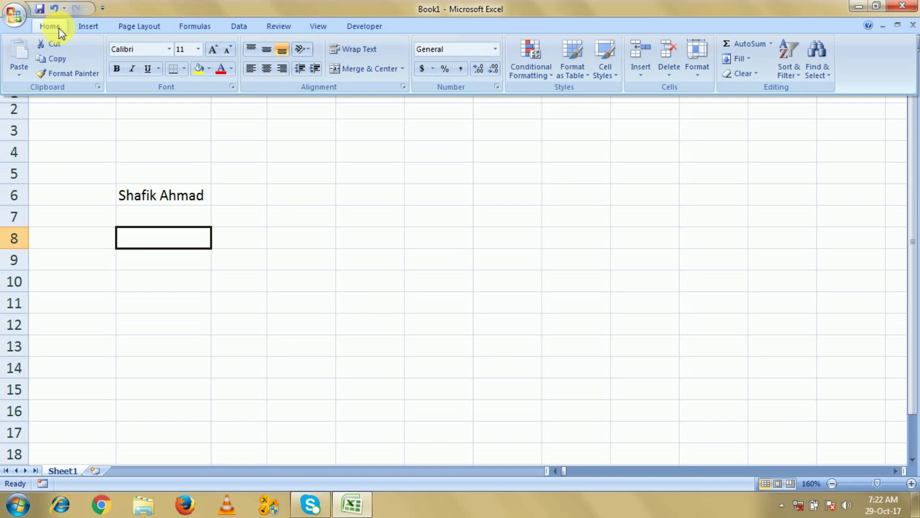
pyautogui.click(178, 264)
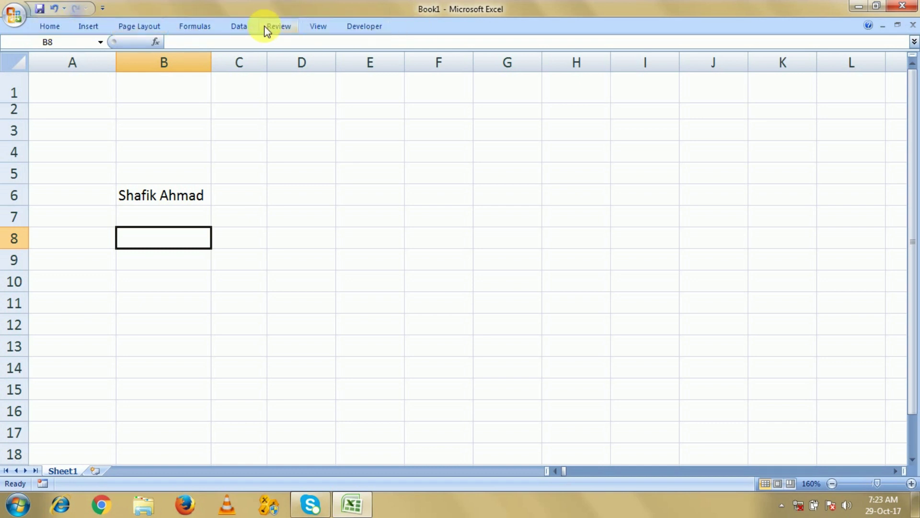
pyautogui.doubleClick(46, 28)
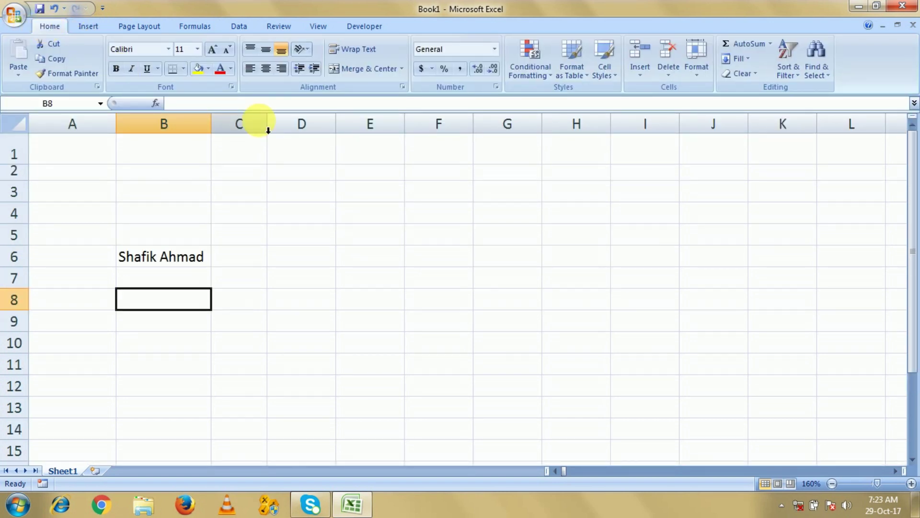
pyautogui.press('Up')
pyautogui.press('Up')
pyautogui.press('Up')
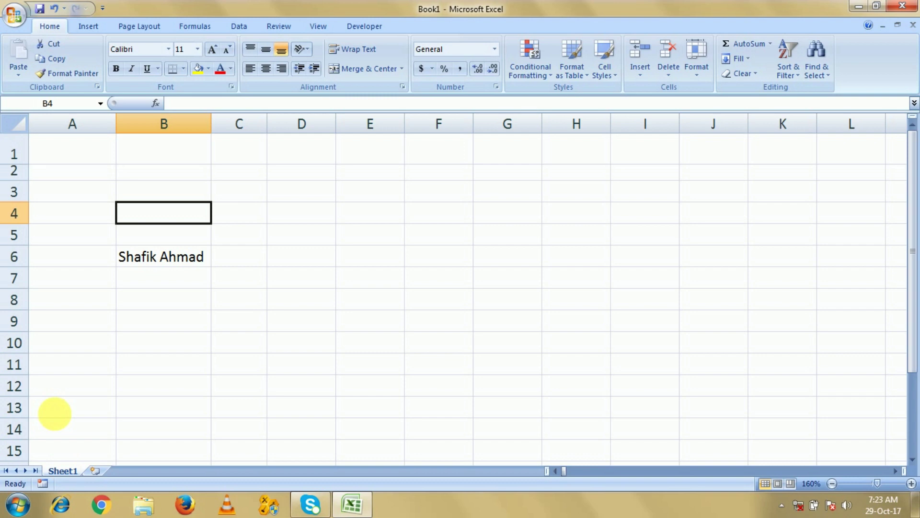
pyautogui.moveTo(443, 301)
pyautogui.mouseDown()
pyautogui.moveTo(145, 204)
pyautogui.moveTo(323, 218)
pyautogui.moveTo(314, 265)
pyautogui.mouseUp()
pyautogui.click(219, 215)
pyautogui.moveTo(143, 211); pyautogui.dragTo(147, 260)
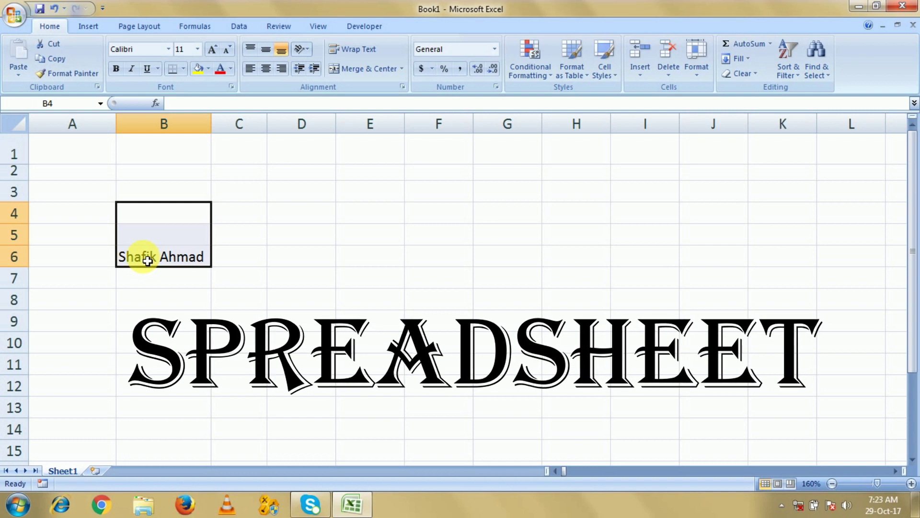
pyautogui.click(319, 257)
pyautogui.moveTo(232, 191)
pyautogui.mouseDown()
pyautogui.moveTo(454, 349)
pyautogui.moveTo(456, 364)
pyautogui.mouseUp()
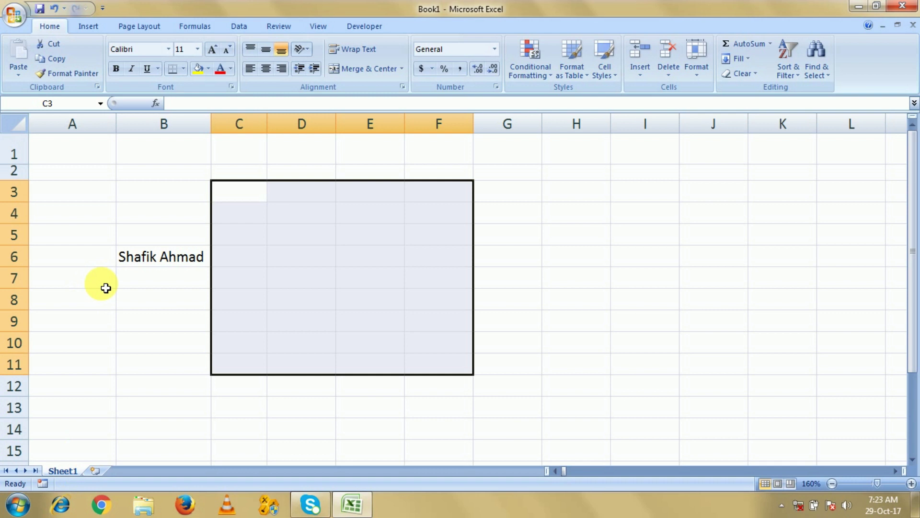
pyautogui.click(359, 229)
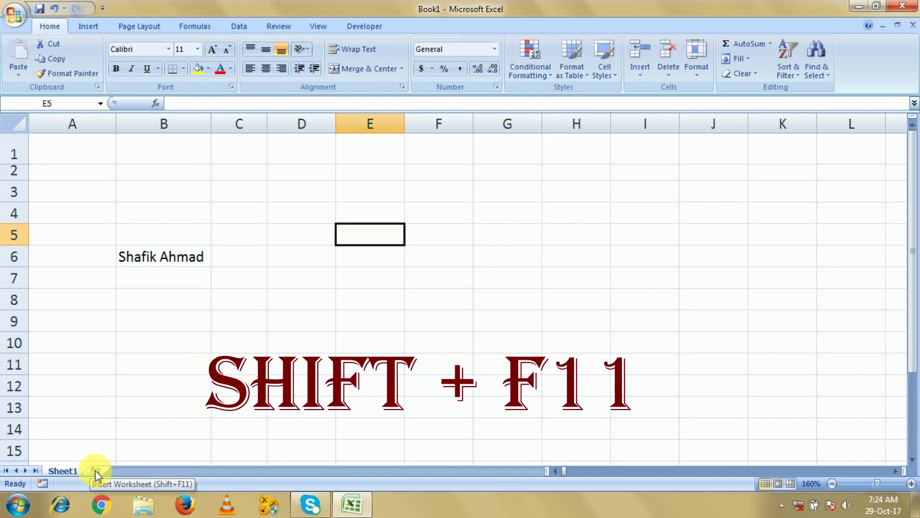
# Insert eight new worksheets so the workbook runs Sheet1 through Sheet9.
pyautogui.click(96, 473)
pyautogui.click(135, 473)
pyautogui.click(175, 472)
pyautogui.click(217, 472)
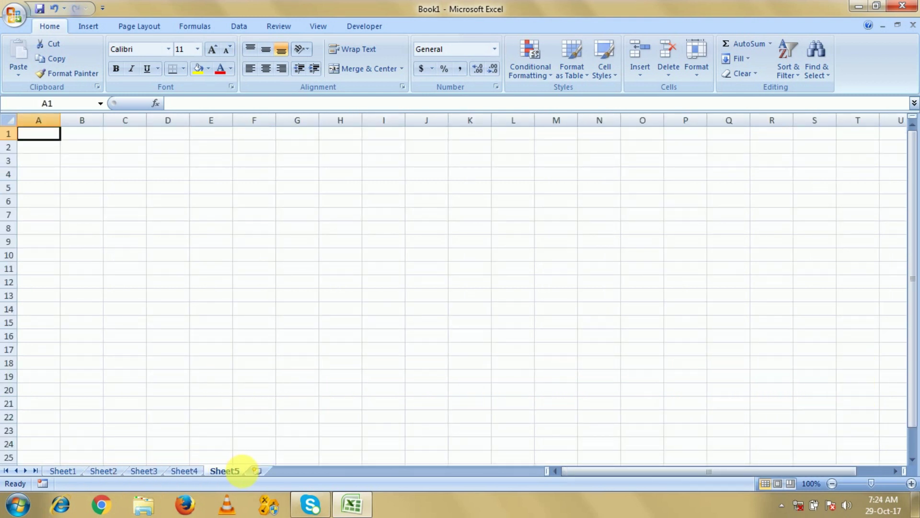
pyautogui.click(257, 472)
pyautogui.click(295, 472)
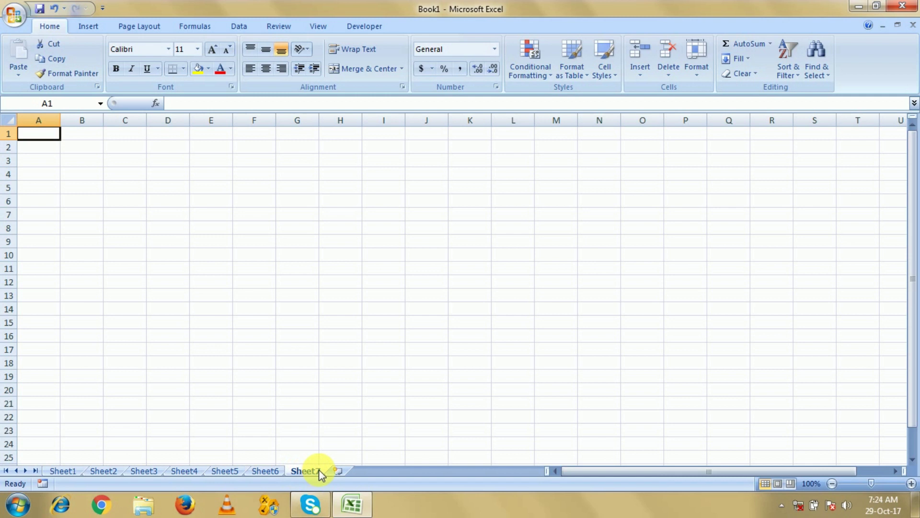
pyautogui.click(336, 470)
pyautogui.click(376, 470)
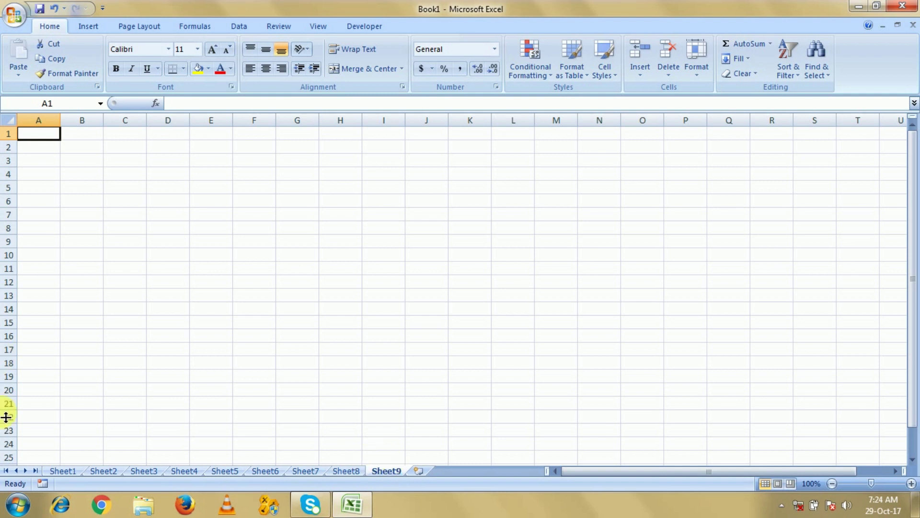
# Step through the sheet tabs from Sheet1 and settle on the empty Sheet6.
pyautogui.click(68, 470)
pyautogui.click(105, 471)
pyautogui.click(144, 470)
pyautogui.click(185, 471)
pyautogui.click(224, 471)
pyautogui.click(265, 470)
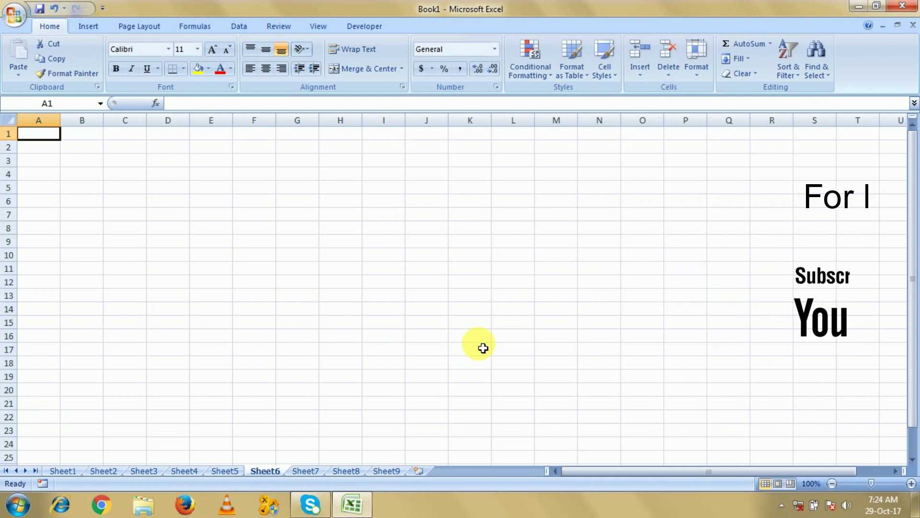
pyautogui.click(130, 227)
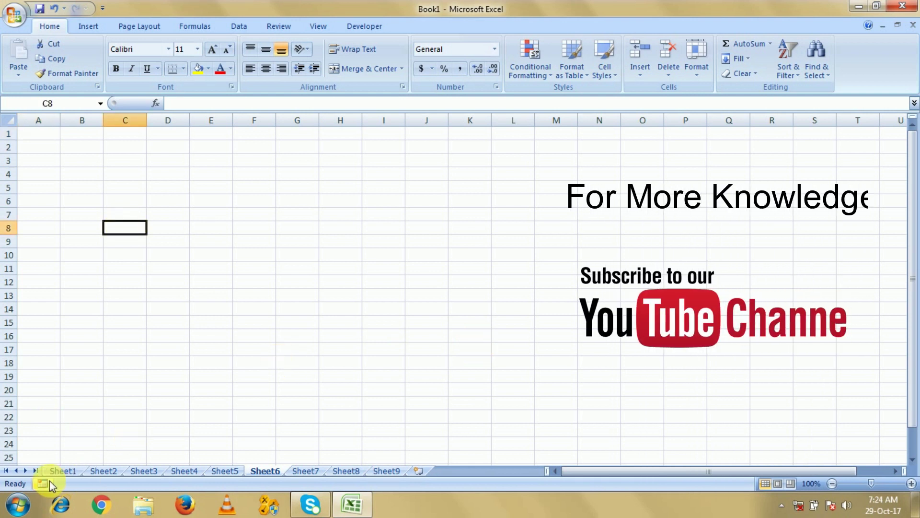
pyautogui.click(271, 470)
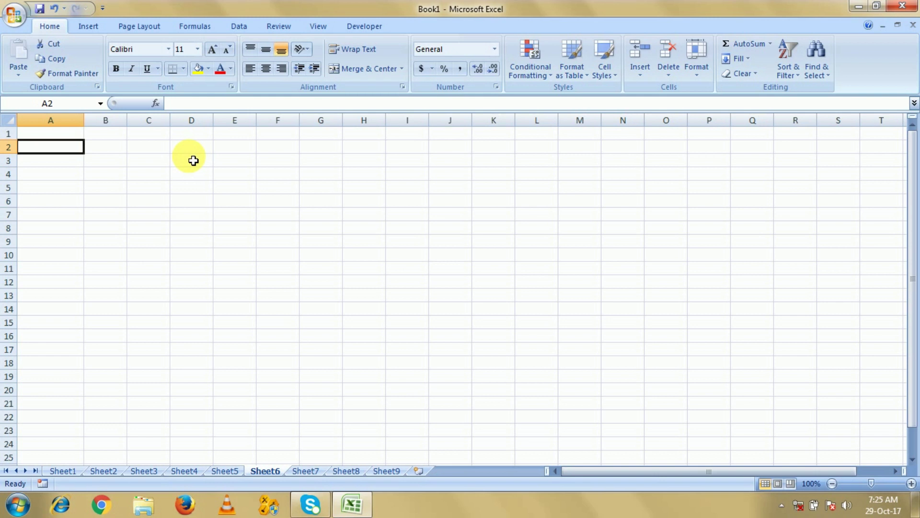
# Type the heading s.no. in A3 and enter 1 and 2 in A4 and A5.
pyautogui.click(64, 175)
pyautogui.click(66, 160)
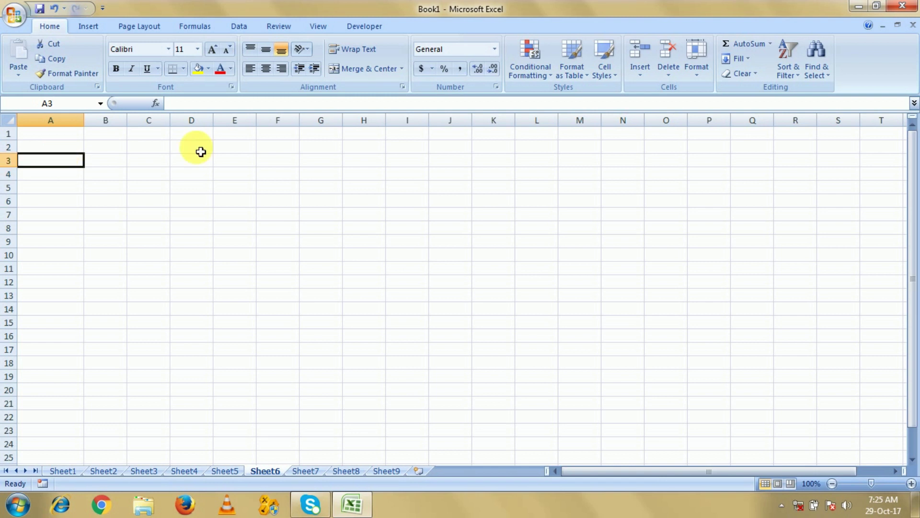
pyautogui.write('s.no.')
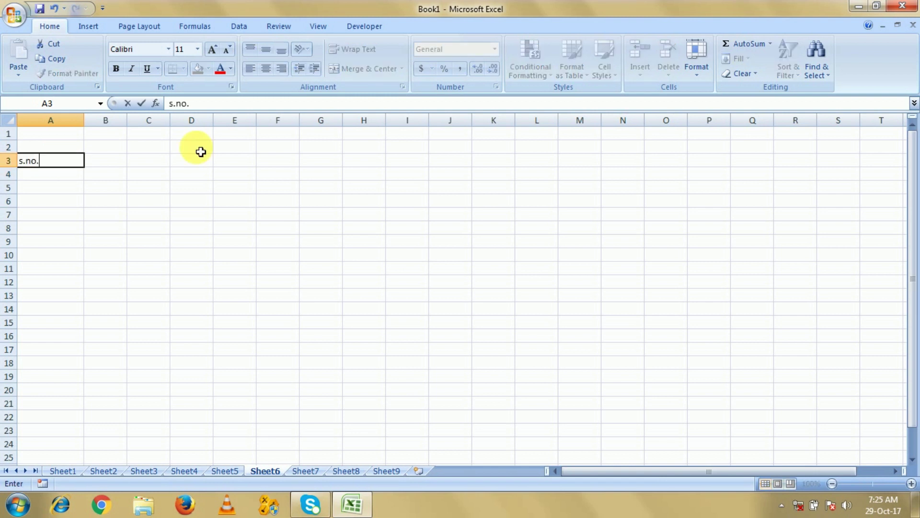
pyautogui.press('Return')
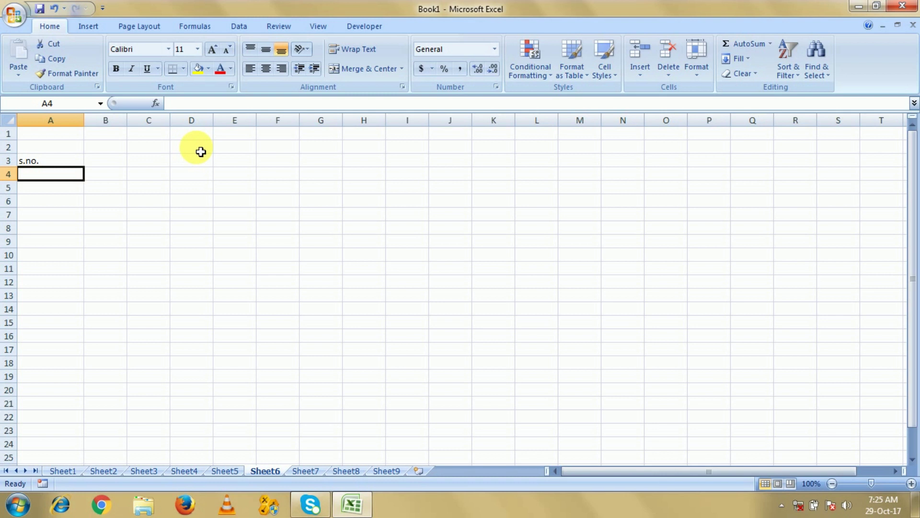
pyautogui.write('1')
pyautogui.press('Return')
pyautogui.write('2')
pyautogui.press('Return')
# Enter 3, 4 and 5 below the series, then clear those three cells again.
pyautogui.scroll(2, 125, 214)
pyautogui.scroll(1, 125, 214)
pyautogui.scroll(1, 125, 215)
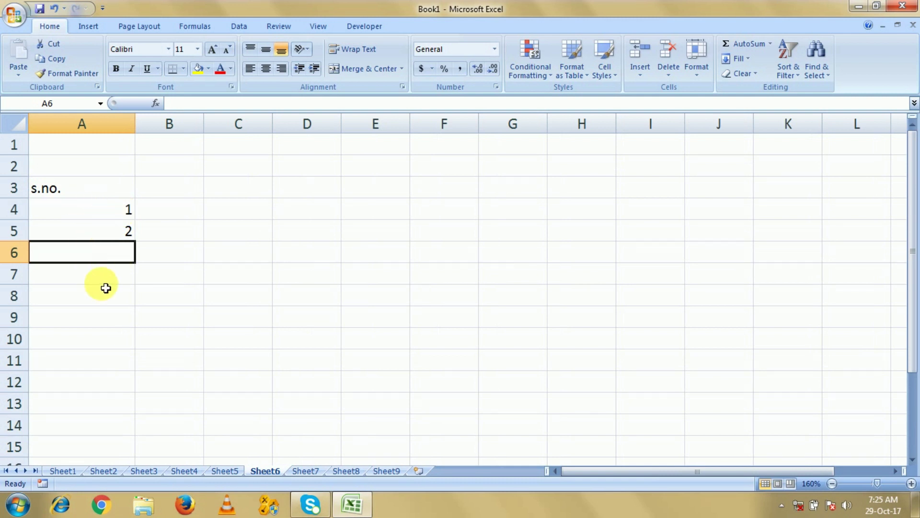
pyautogui.write('3')
pyautogui.press('Return')
pyautogui.write('4')
pyautogui.press('Return')
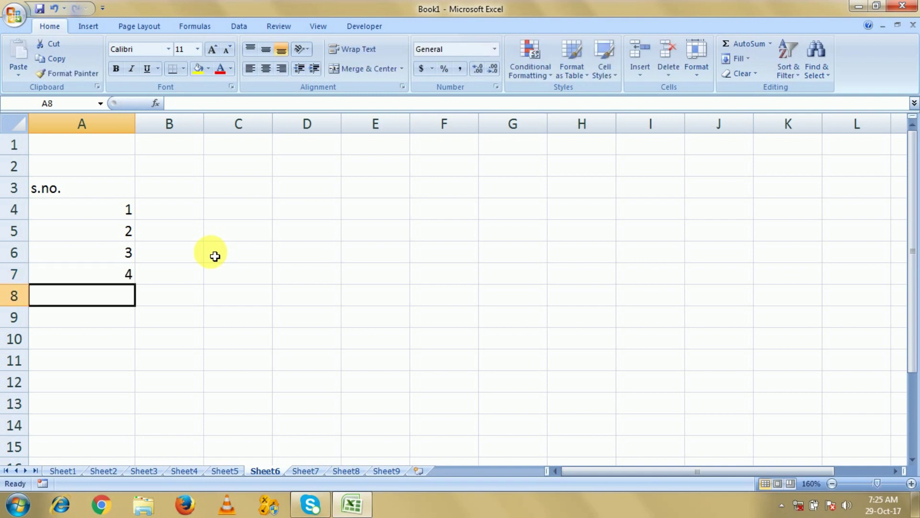
pyautogui.write('5')
pyautogui.press('Return')
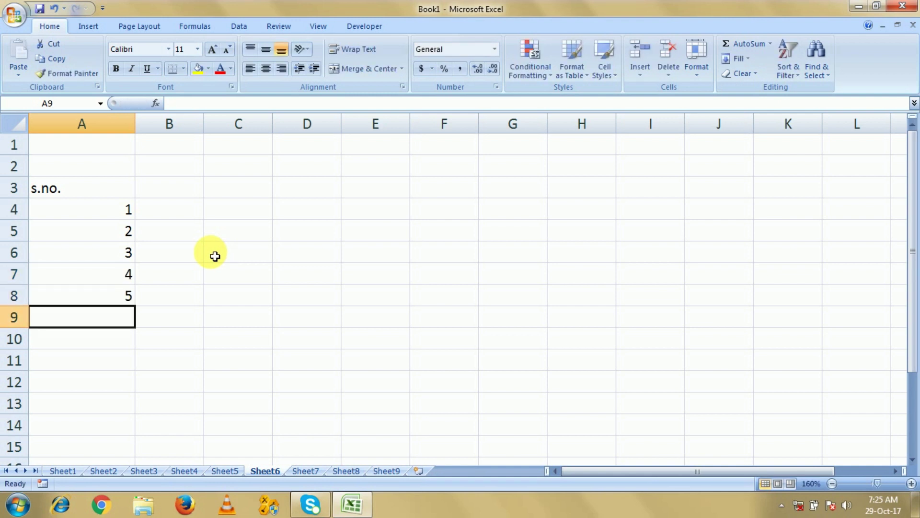
pyautogui.press('Up')
pyautogui.press('Up')
pyautogui.press('Up')
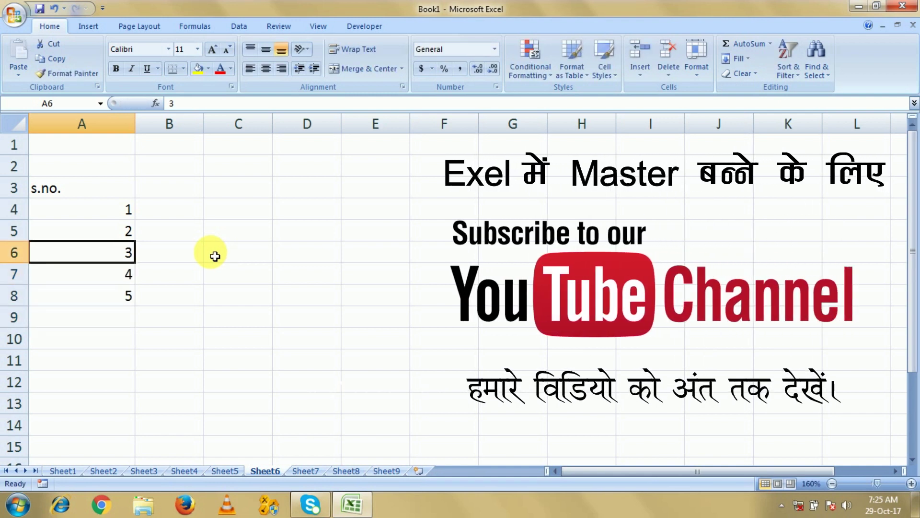
pyautogui.hotkey('shift', 'Down')
pyautogui.hotkey('shift', 'Down')
pyautogui.press('Delete')
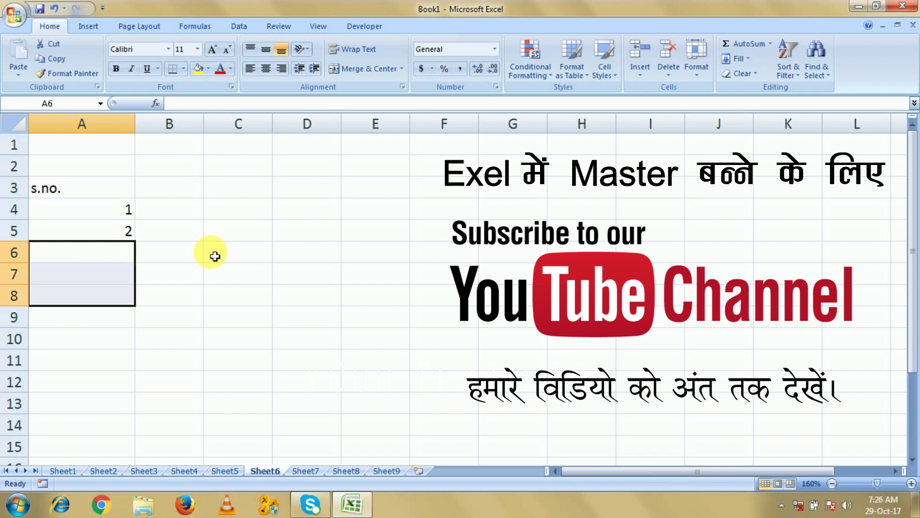
# Select A4:A5 holding the starting numbers 1 and 2.
pyautogui.click(122, 208)
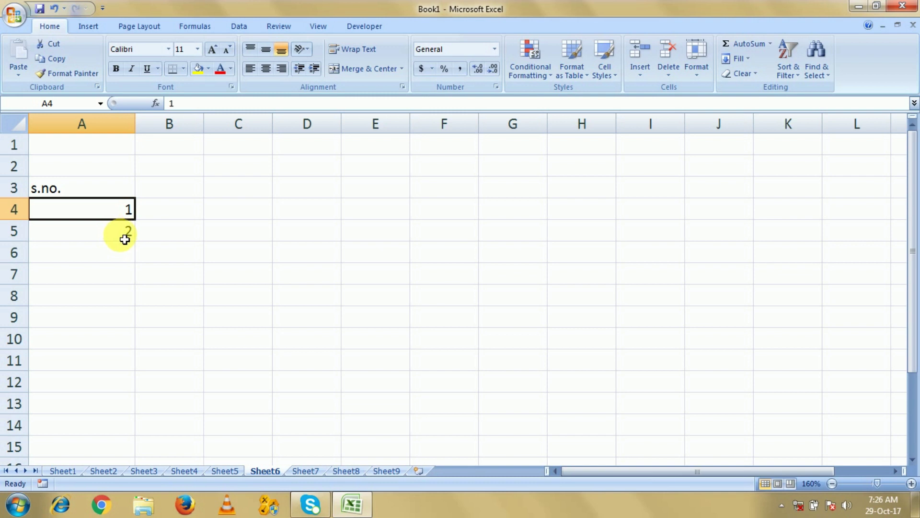
pyautogui.click(124, 234)
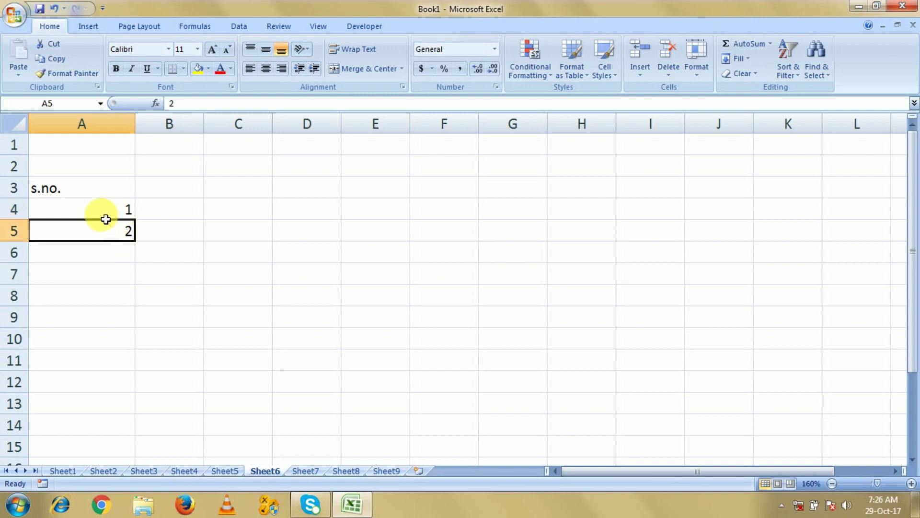
pyautogui.moveTo(101, 211); pyautogui.dragTo(102, 229)
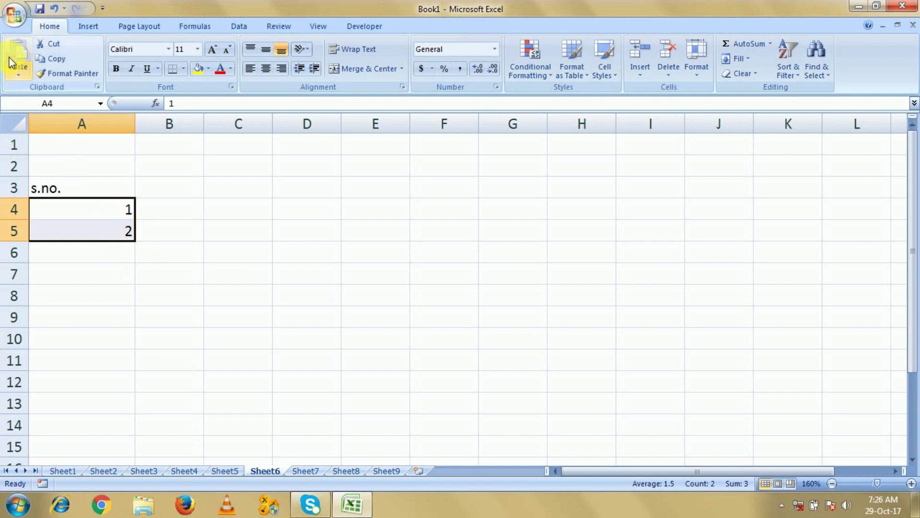
# Check 'Enable fill handle and cell drag-and-drop' in Excel Options > Advanced and apply.
pyautogui.click(14, 13)
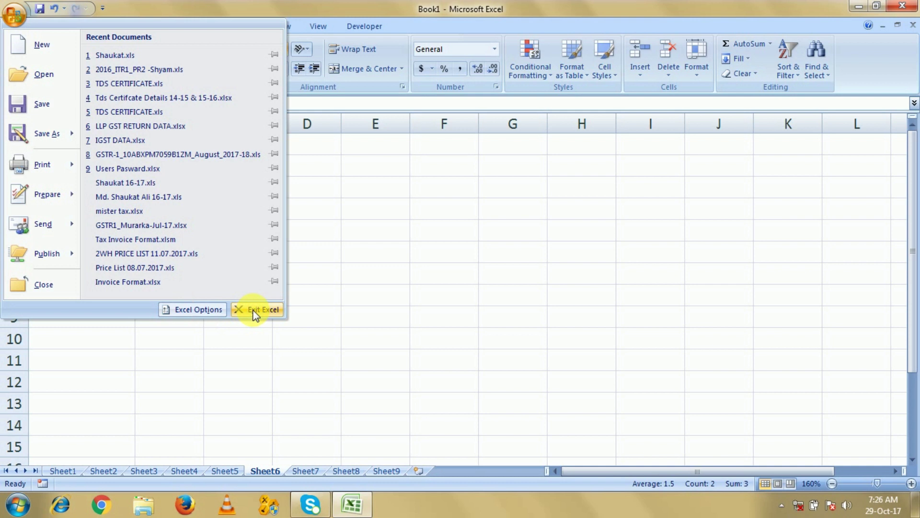
pyautogui.click(194, 310)
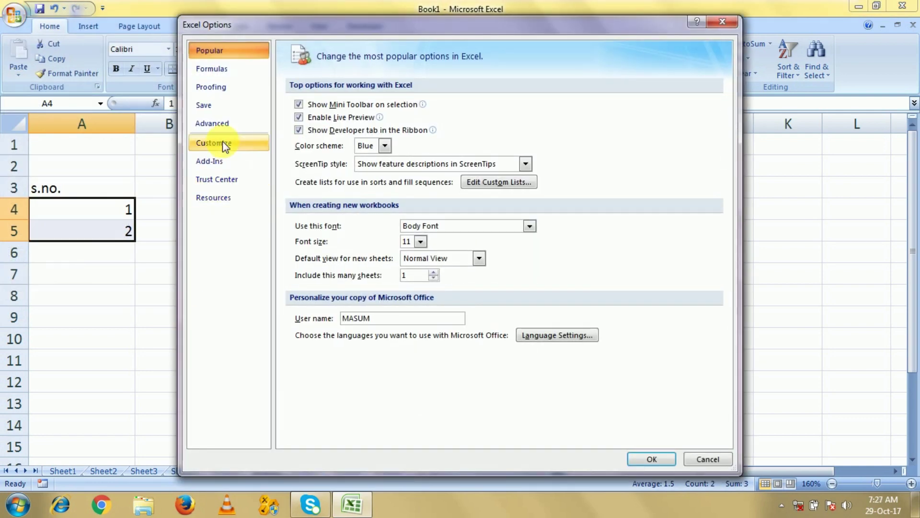
pyautogui.click(214, 126)
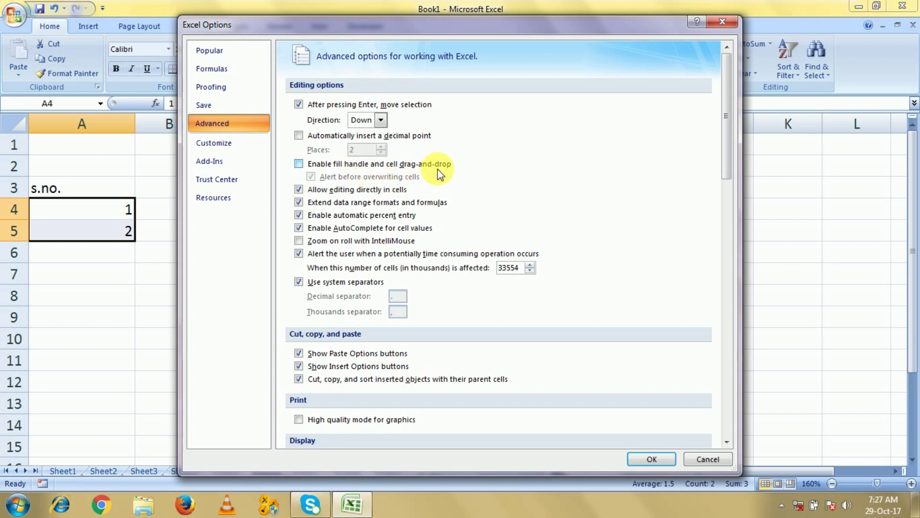
pyautogui.click(299, 164)
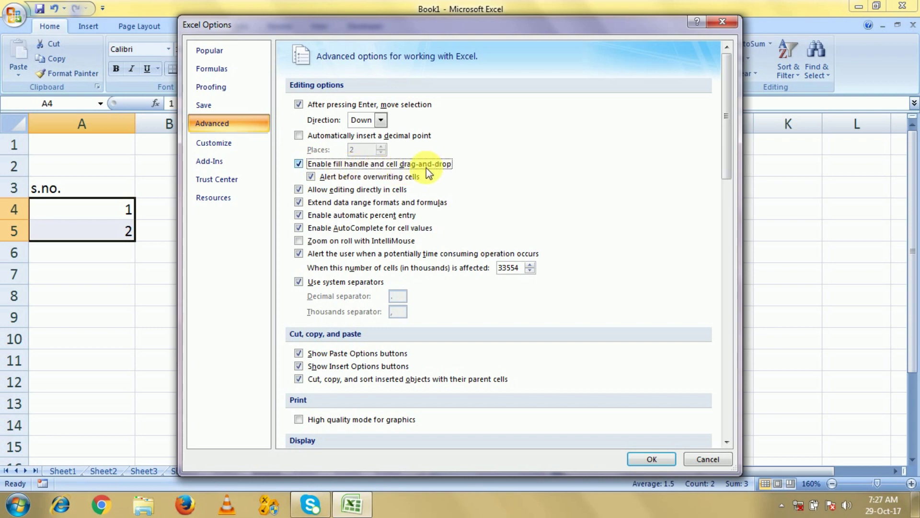
pyautogui.click(651, 458)
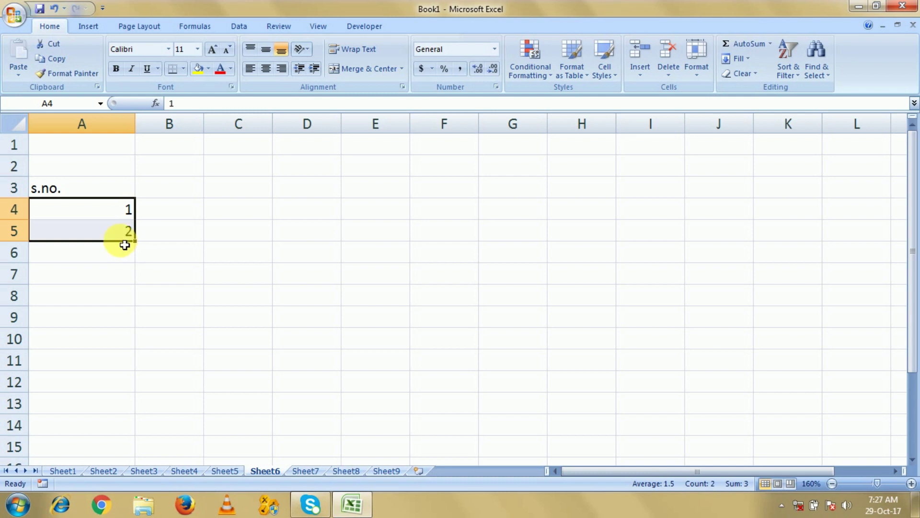
# Select 1 and 2 in A4:A5 and drag the fill handle down column A.
pyautogui.click(123, 235)
pyautogui.click(126, 209)
pyautogui.click(127, 230)
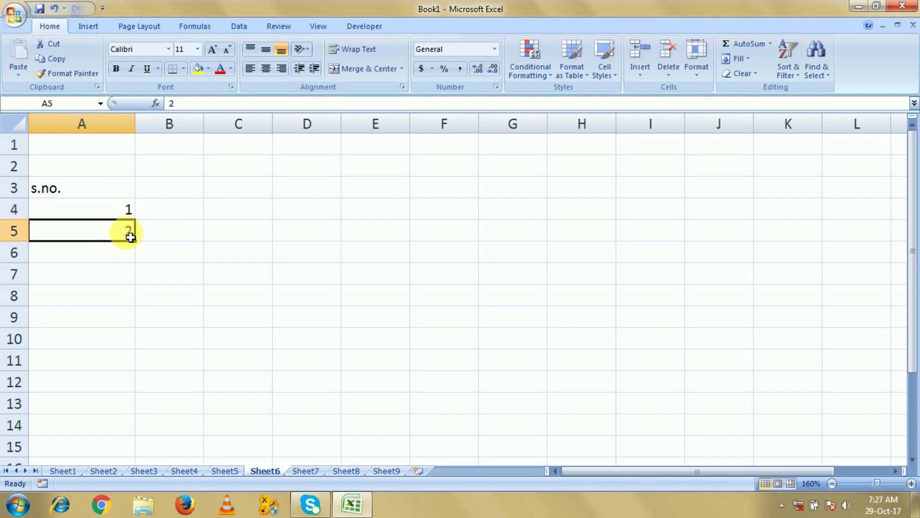
pyautogui.moveTo(124, 211); pyautogui.dragTo(124, 231)
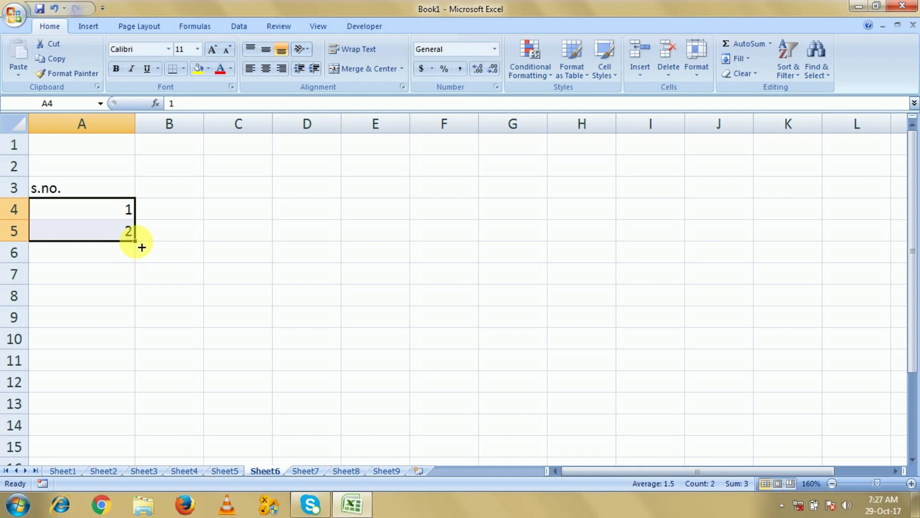
pyautogui.moveTo(185, 236); pyautogui.dragTo(254, 276)
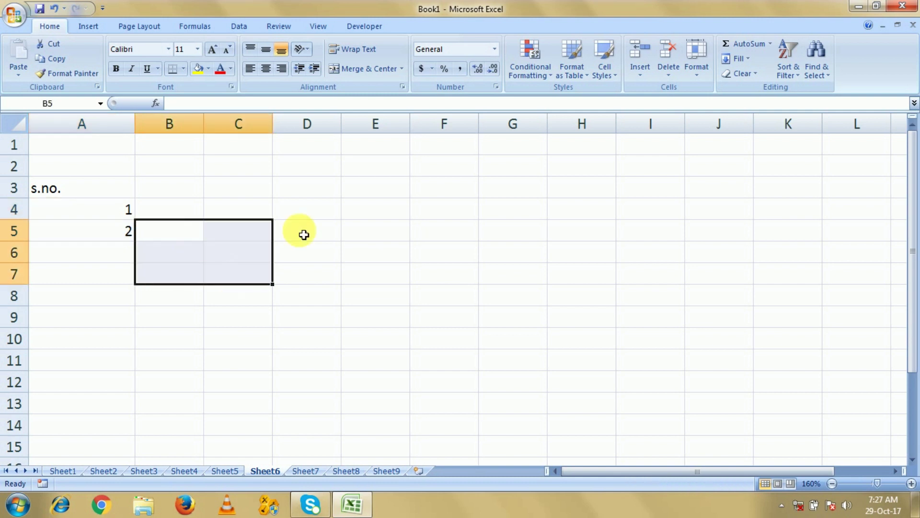
pyautogui.moveTo(304, 234); pyautogui.dragTo(404, 273)
pyautogui.moveTo(68, 216); pyautogui.dragTo(73, 230)
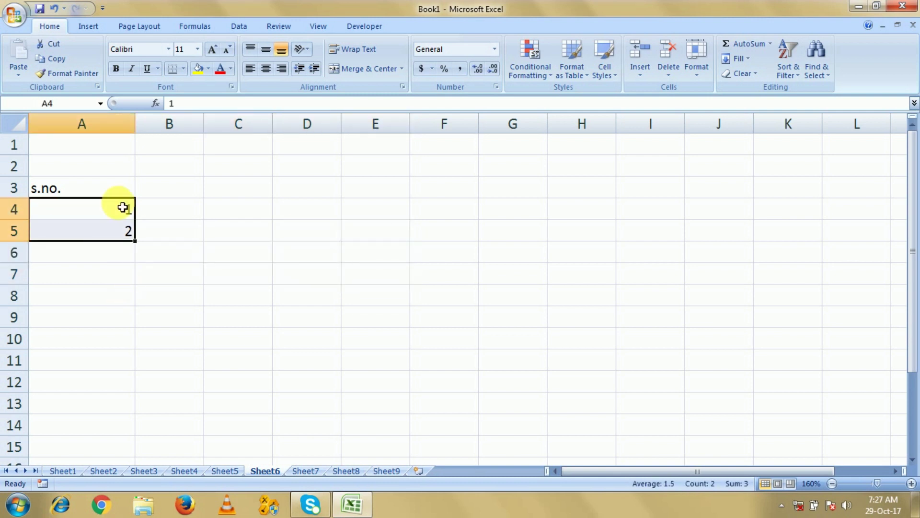
pyautogui.moveTo(135, 241)
pyautogui.mouseDown()
pyautogui.moveTo(159, 443)
pyautogui.moveTo(152, 477)
pyautogui.moveTo(164, 483)
pyautogui.moveTo(148, 374)
pyautogui.moveTo(143, 456)
pyautogui.moveTo(153, 475)
pyautogui.moveTo(151, 384)
pyautogui.moveTo(155, 471)
pyautogui.moveTo(145, 382)
pyautogui.moveTo(152, 434)
pyautogui.moveTo(115, 432)
pyautogui.mouseUp()
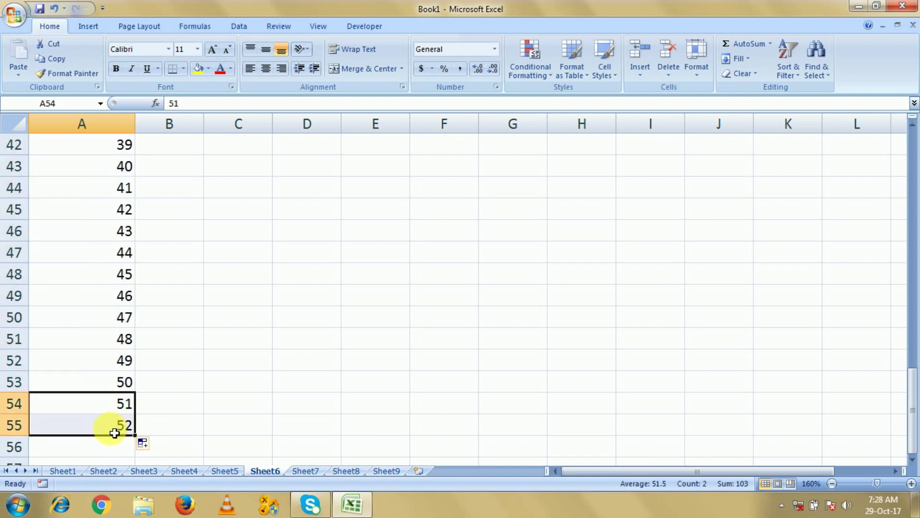
# Delete the surplus values 51 and 52, then return to the top of the series.
pyautogui.press('Delete')
pyautogui.scroll(2, 153, 349)
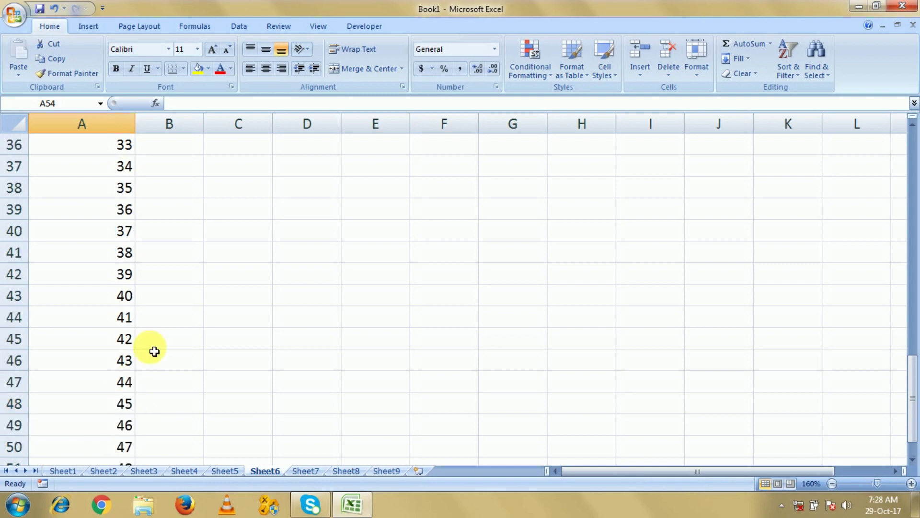
pyautogui.scroll(7, 153, 351)
pyautogui.scroll(5, 154, 351)
pyautogui.moveTo(124, 210); pyautogui.dragTo(122, 230)
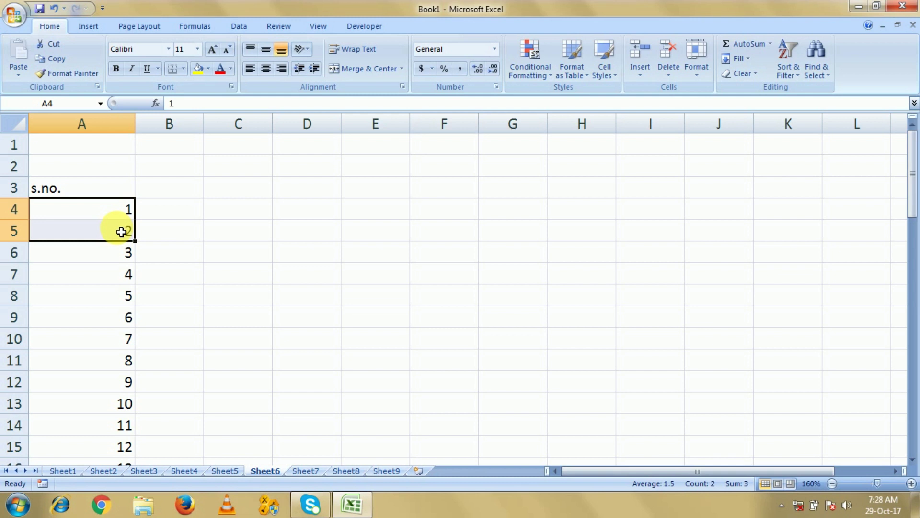
pyautogui.click(124, 273)
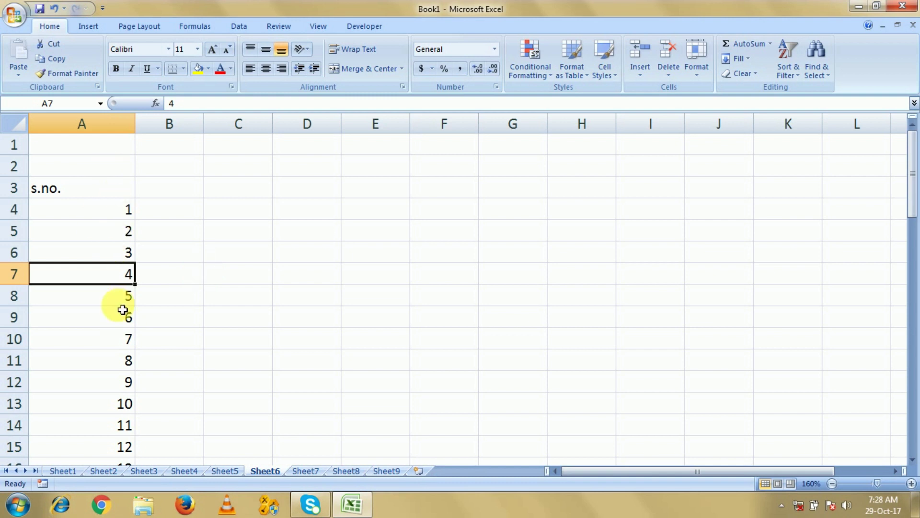
pyautogui.click(127, 303)
pyautogui.press('Up')
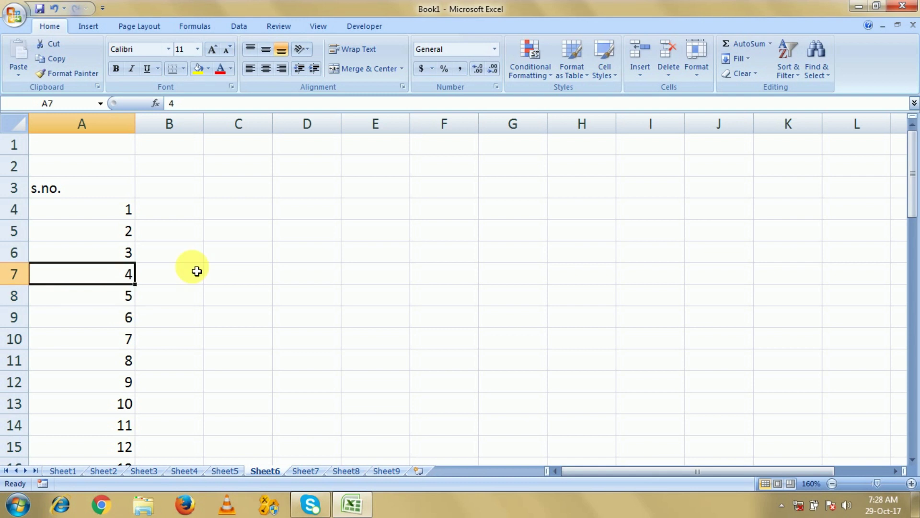
pyautogui.write('5')
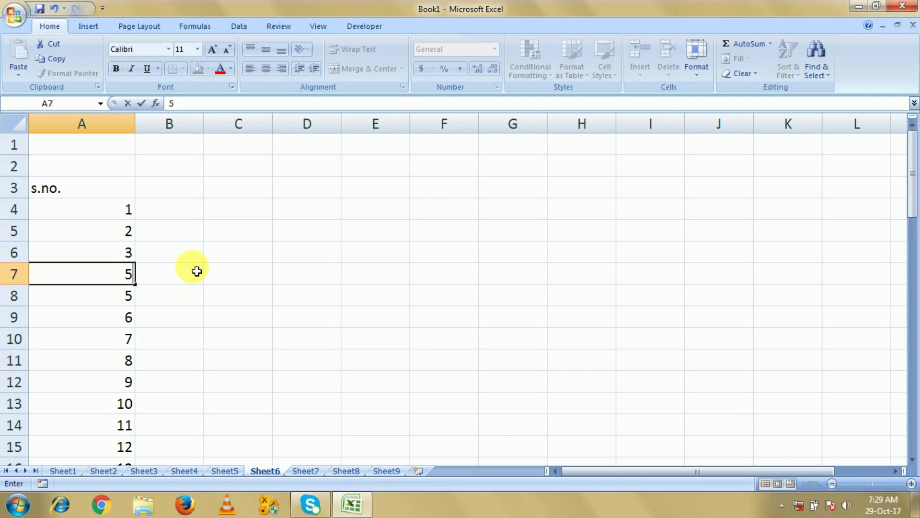
pyautogui.press('Tab')
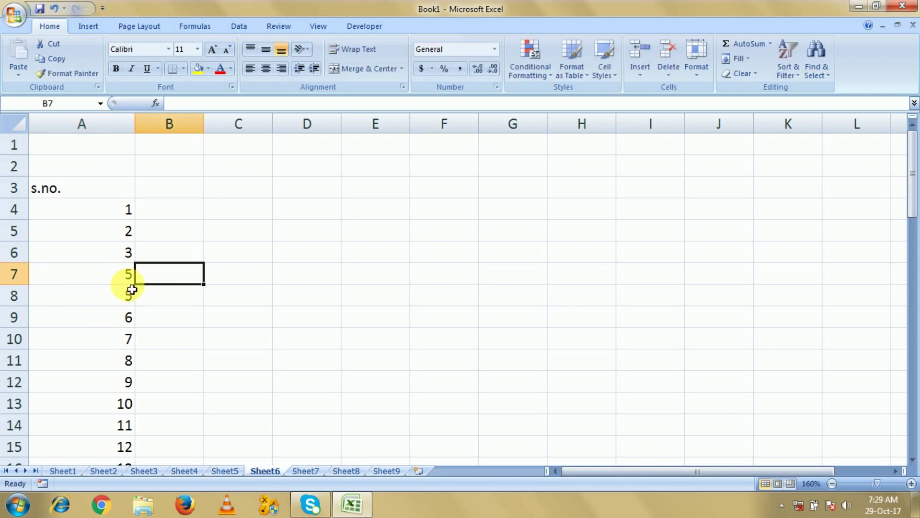
pyautogui.click(121, 298)
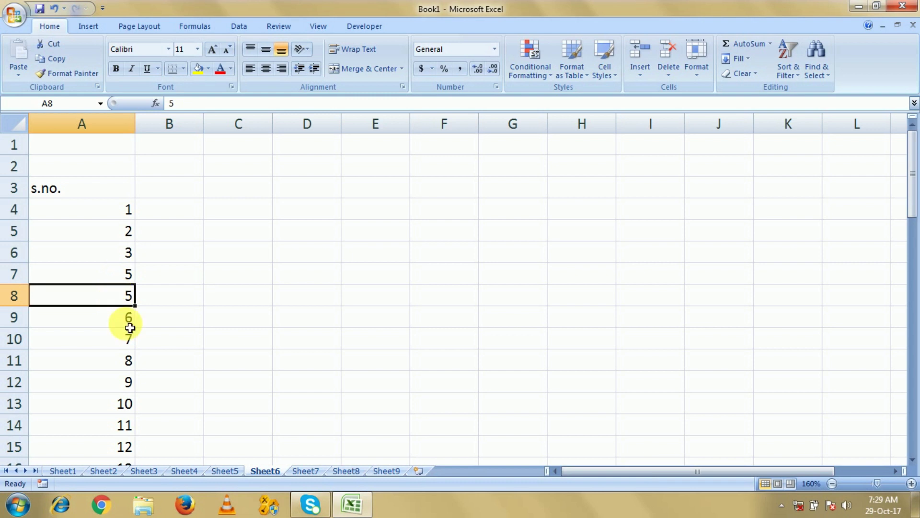
pyautogui.click(124, 274)
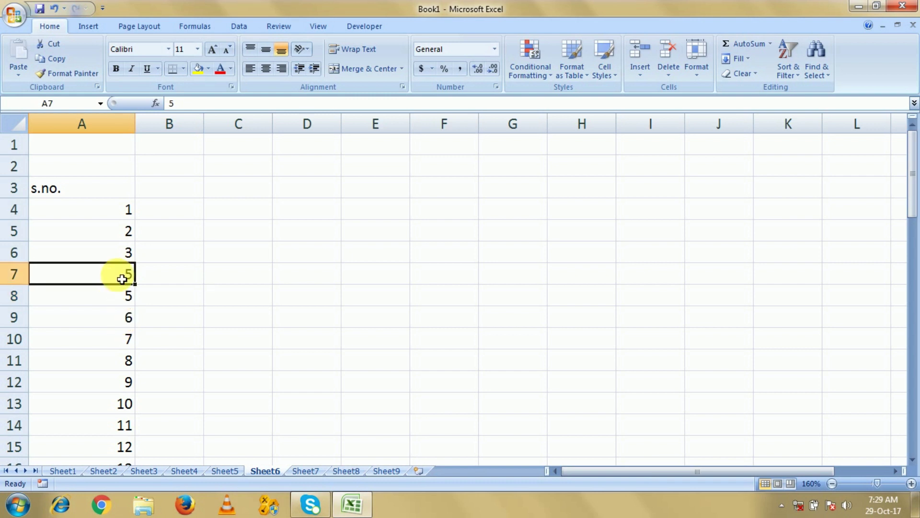
pyautogui.scroll(-8, 124, 373)
pyautogui.scroll(-4, 124, 373)
pyautogui.scroll(-2, 125, 373)
pyautogui.scroll(-1, 125, 372)
pyautogui.click(105, 296)
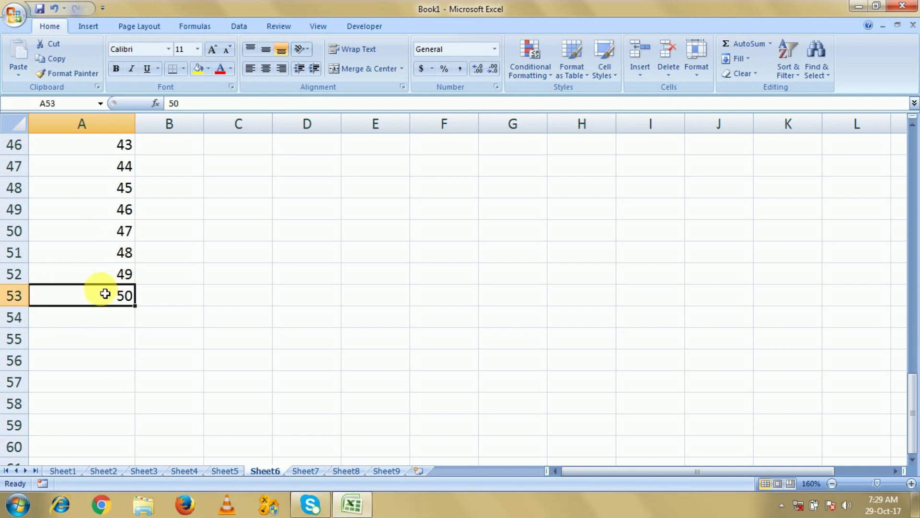
pyautogui.scroll(5, 161, 254)
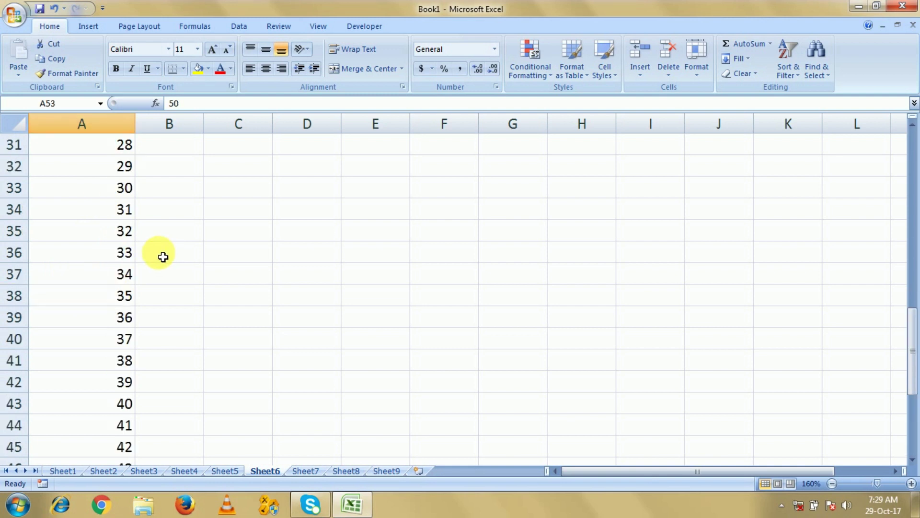
pyautogui.scroll(10, 164, 257)
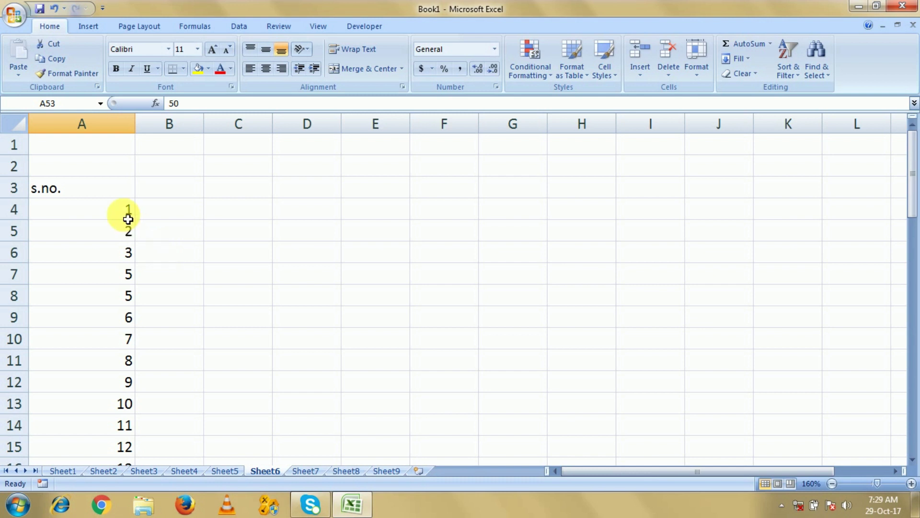
pyautogui.moveTo(127, 214); pyautogui.dragTo(135, 239)
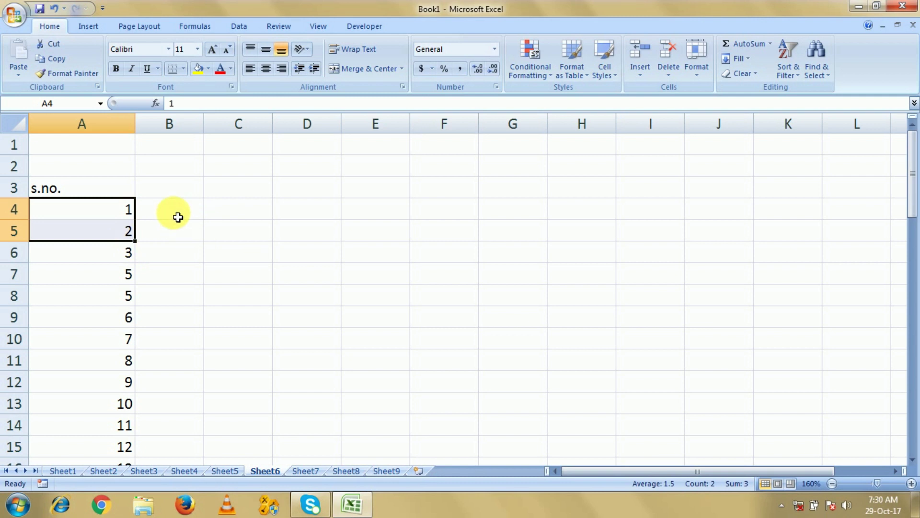
# Enter 1 in B4 and the formula =B4+1 in B5.
pyautogui.click(178, 217)
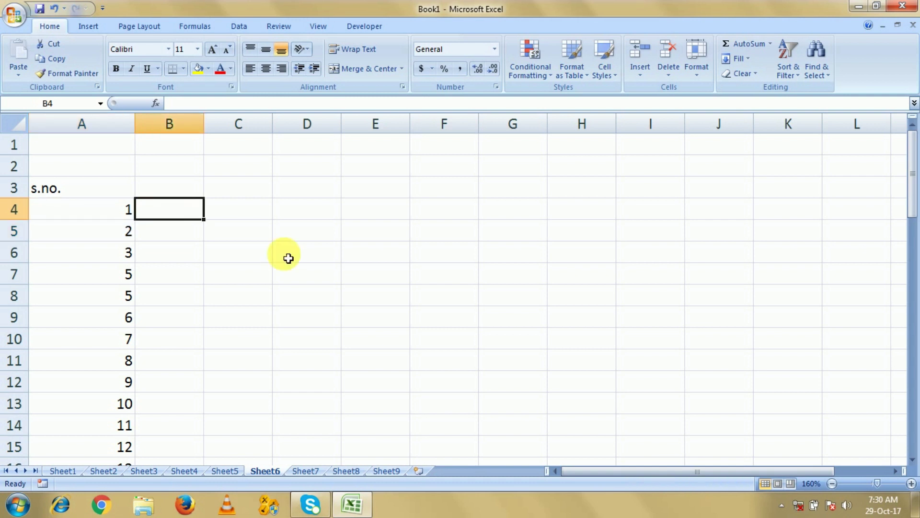
pyautogui.write('1')
pyautogui.press('Return')
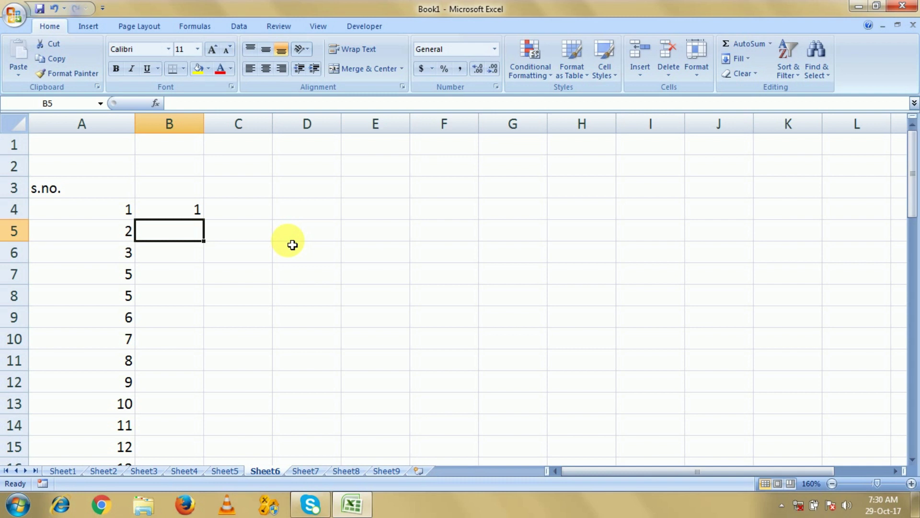
pyautogui.write('=')
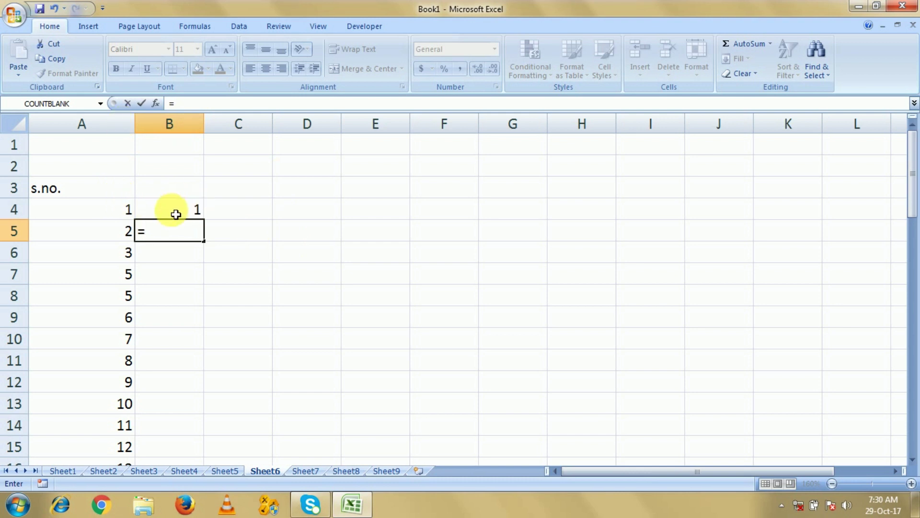
pyautogui.click(176, 214)
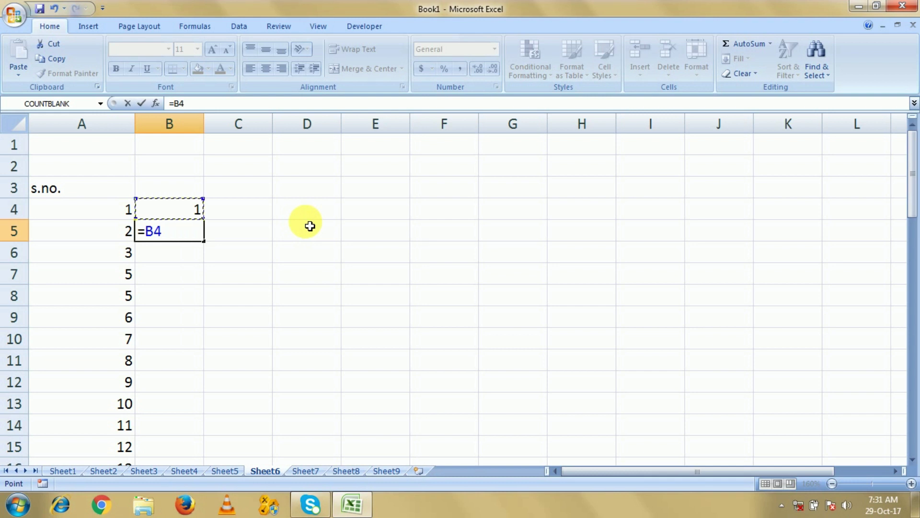
pyautogui.write('+')
pyautogui.write('1')
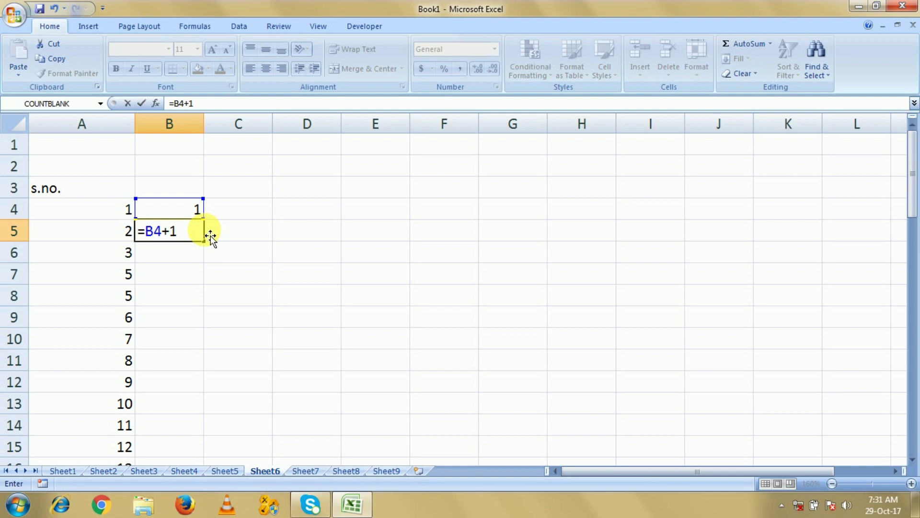
pyautogui.press('Return')
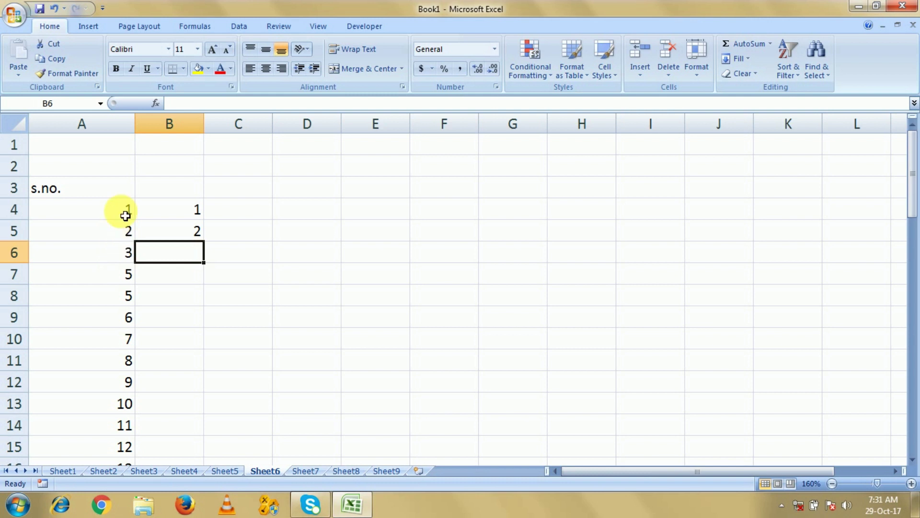
# Refill A4:A5 down to A8 so column A reads 1 to 5.
pyautogui.moveTo(123, 211); pyautogui.dragTo(126, 233)
pyautogui.click(128, 272)
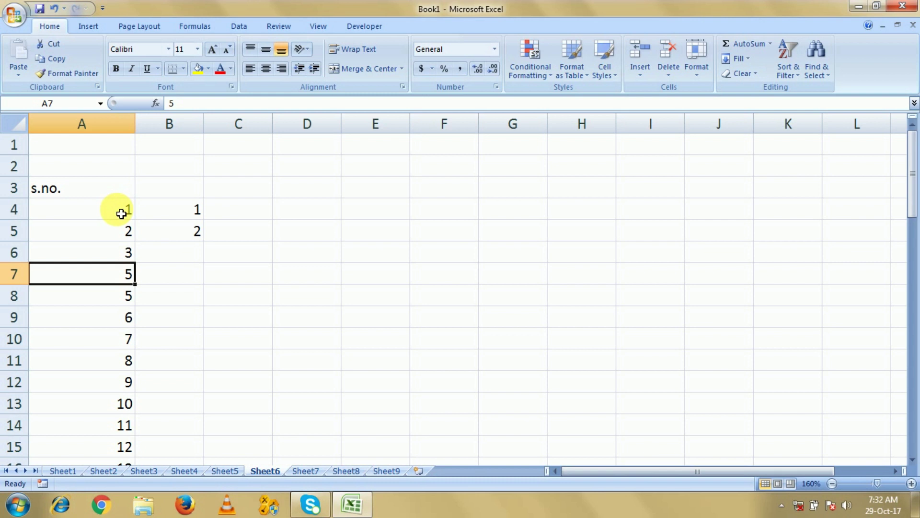
pyautogui.click(108, 212)
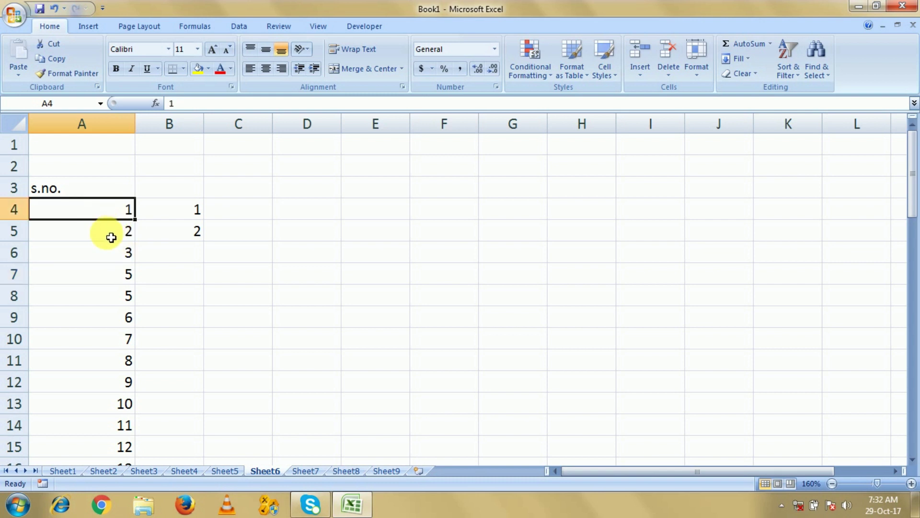
pyautogui.click(111, 237)
pyautogui.moveTo(111, 212); pyautogui.dragTo(110, 230)
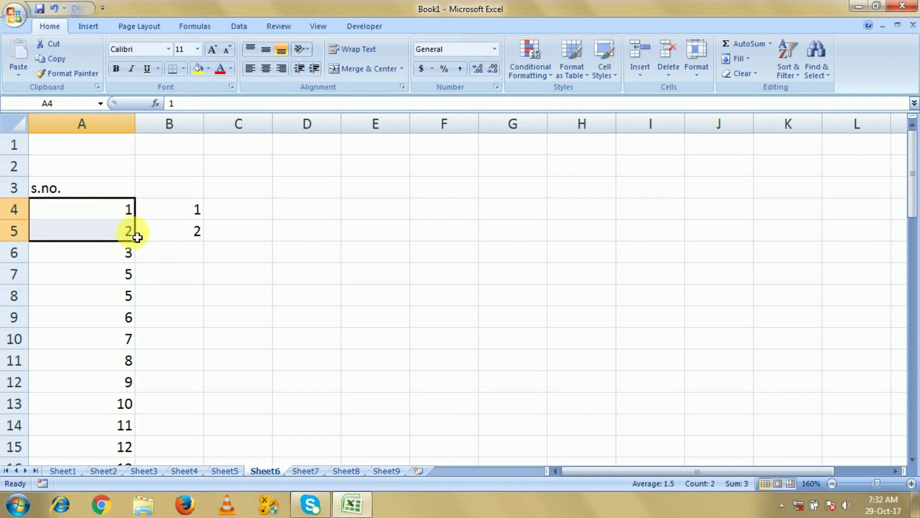
pyautogui.moveTo(138, 237); pyautogui.dragTo(139, 303)
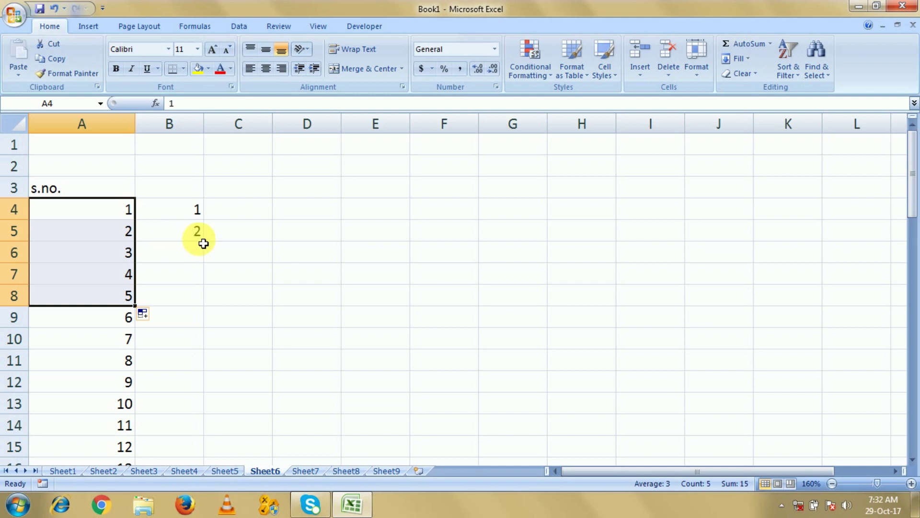
# Fill B4:B5 down to B8, then undo that fill.
pyautogui.moveTo(179, 213); pyautogui.dragTo(184, 234)
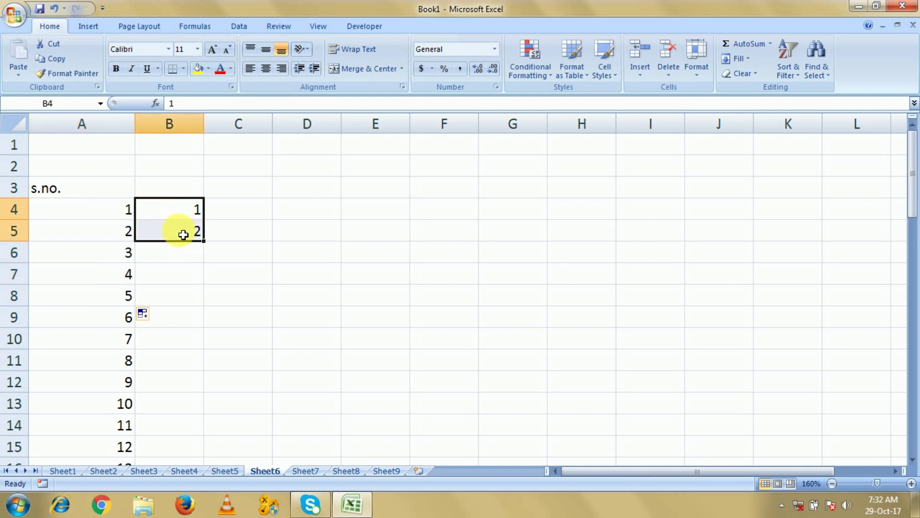
pyautogui.moveTo(209, 249); pyautogui.dragTo(212, 312)
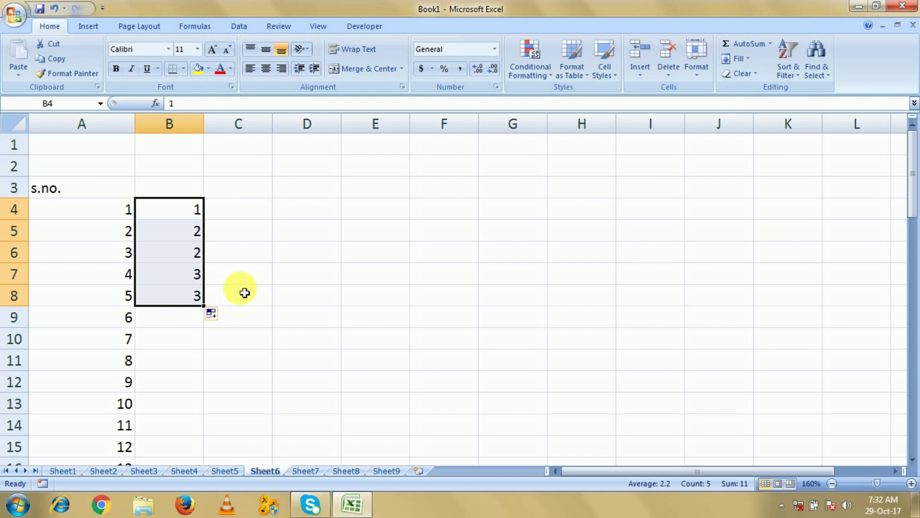
pyautogui.hotkey('ctrl', 'z')
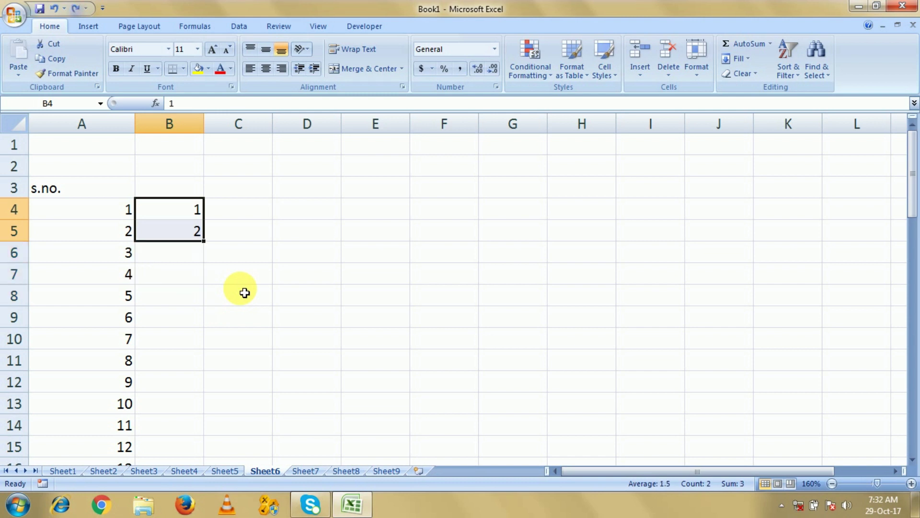
pyautogui.click(194, 258)
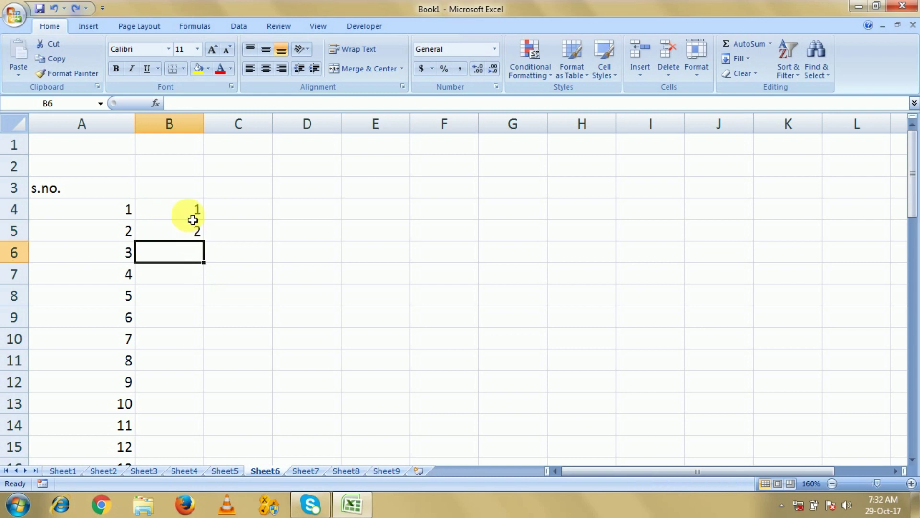
pyautogui.click(194, 235)
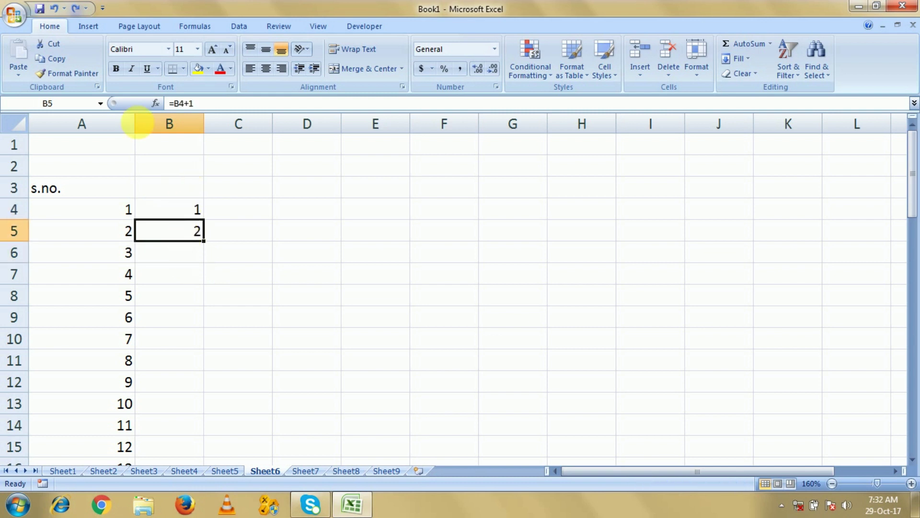
pyautogui.doubleClick(191, 232)
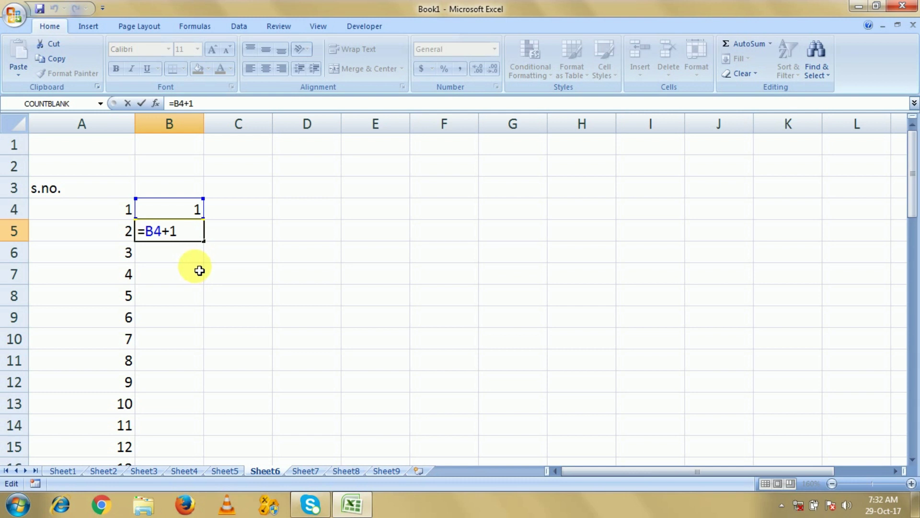
pyautogui.hotkey('ctrl', 'Return')
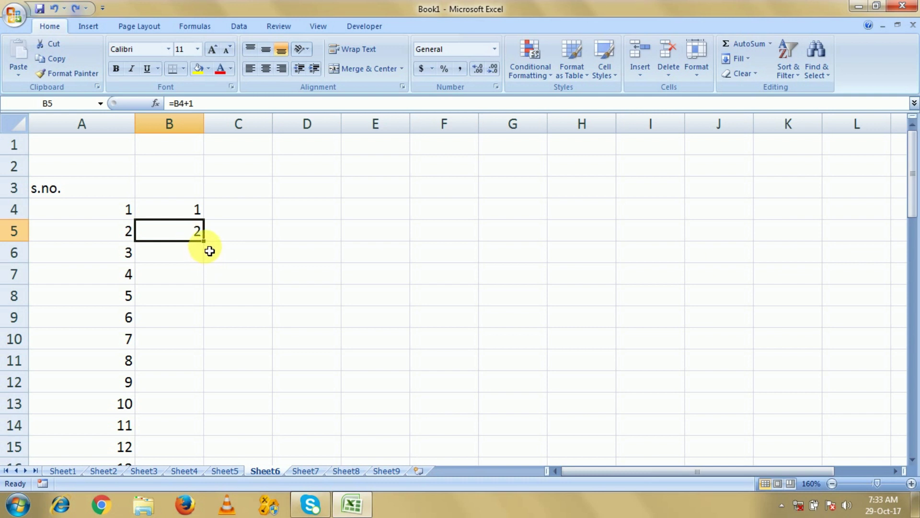
pyautogui.moveTo(205, 241)
pyautogui.mouseDown()
pyautogui.moveTo(207, 450)
pyautogui.moveTo(218, 479)
pyautogui.mouseUp()
# Copy the B5 formula down to B53 and confirm B46 holds =B45+1.
pyautogui.moveTo(218, 479); pyautogui.dragTo(218, 480)
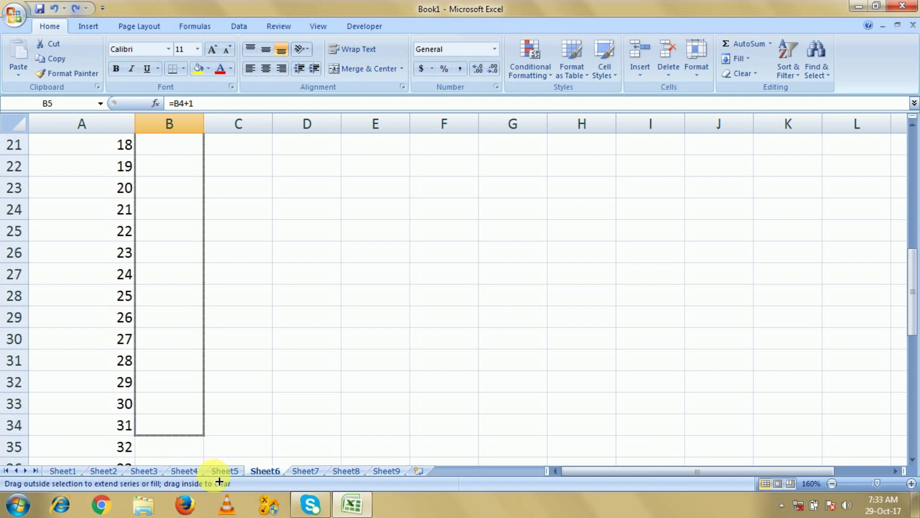
pyautogui.moveTo(219, 480)
pyautogui.mouseDown()
pyautogui.moveTo(211, 428)
pyautogui.moveTo(207, 436)
pyautogui.mouseUp()
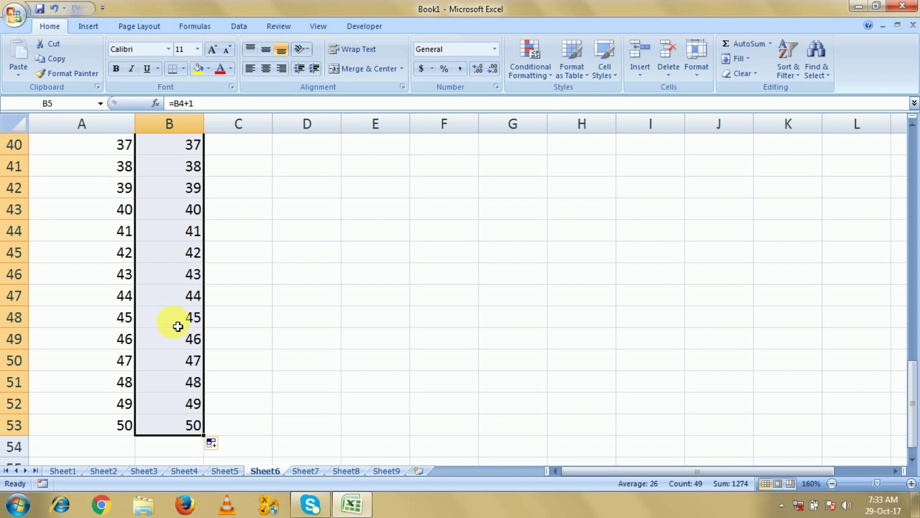
pyautogui.click(122, 275)
pyautogui.click(182, 274)
pyautogui.scroll(5, 222, 294)
pyautogui.scroll(8, 222, 293)
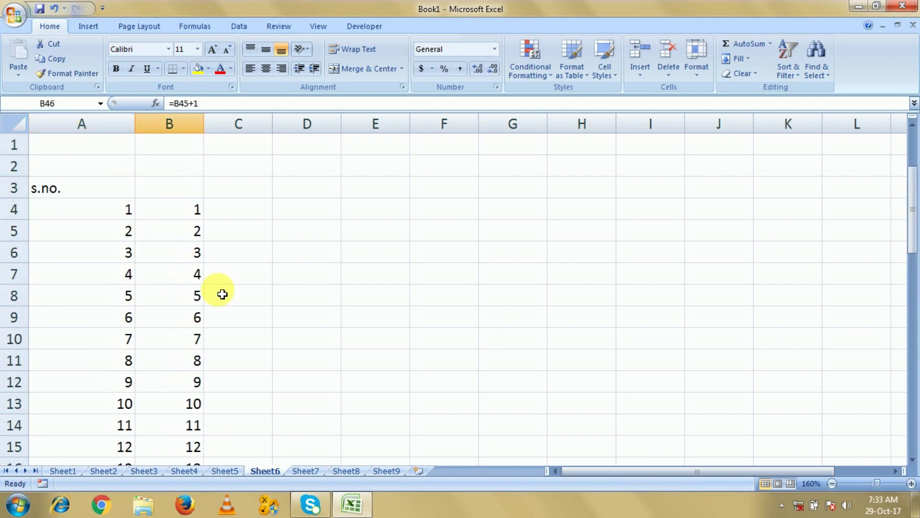
pyautogui.click(126, 273)
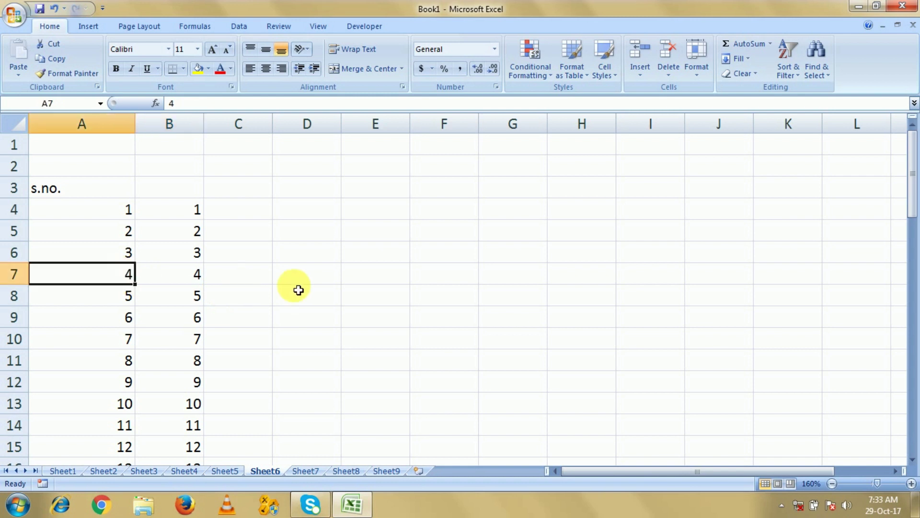
# Replace the number in A7 with d, then compare A4:A10 against formula cell B7.
pyautogui.write('d')
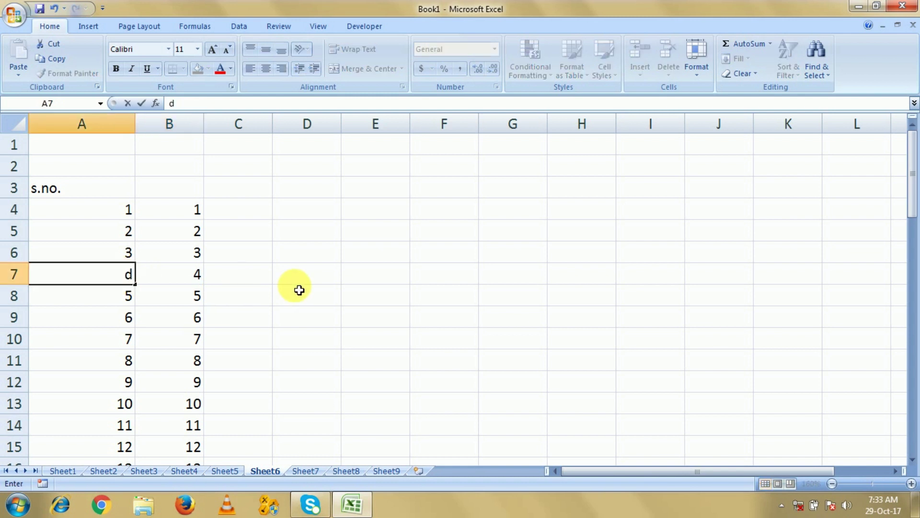
pyautogui.press('Return')
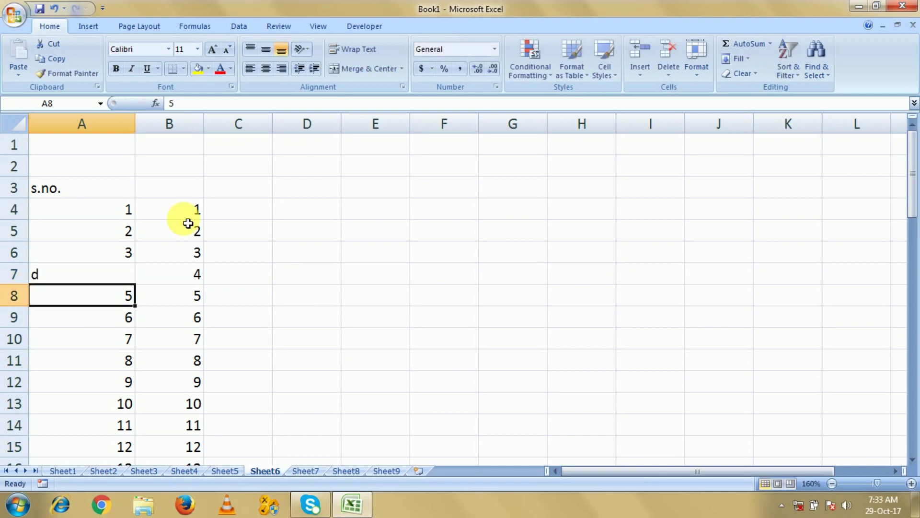
pyautogui.click(78, 275)
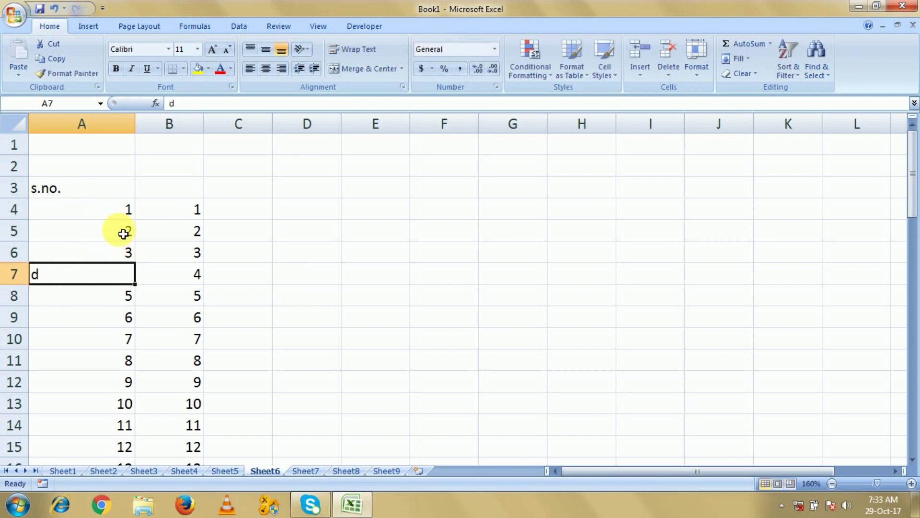
pyautogui.moveTo(122, 209); pyautogui.dragTo(125, 338)
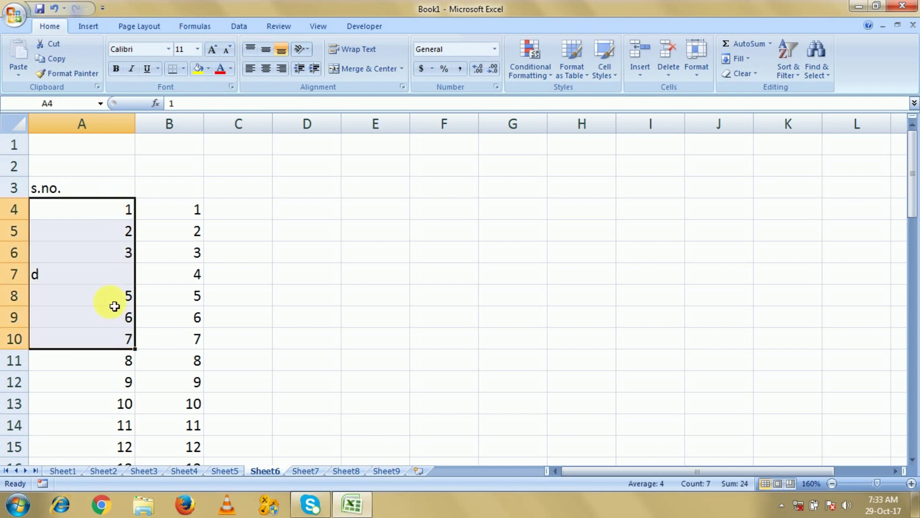
pyautogui.click(190, 276)
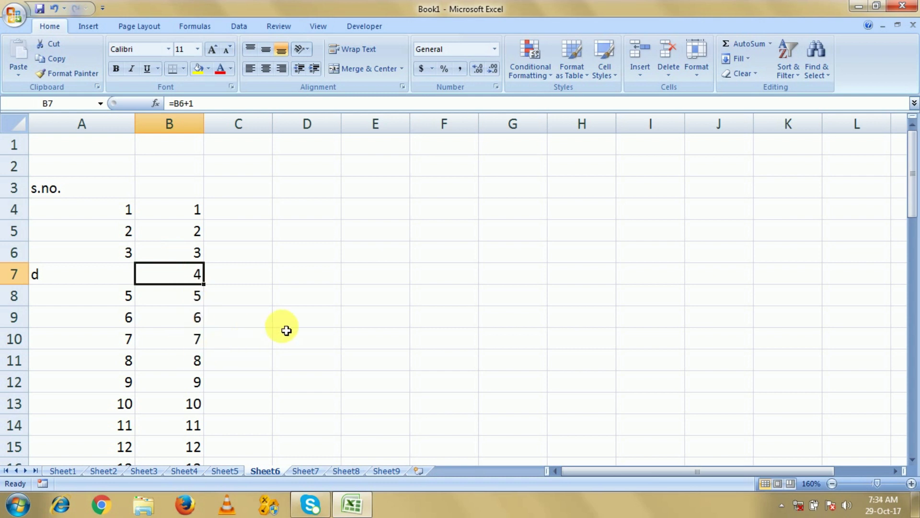
# Enter the text 'a' in B7 and check that the =B7+1 formulas below show #VALUE!
pyautogui.write('a')
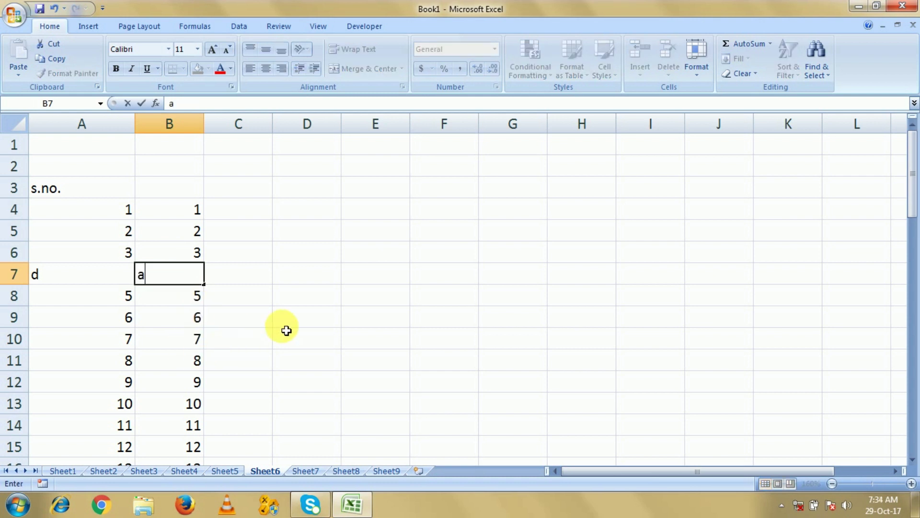
pyautogui.press('Return')
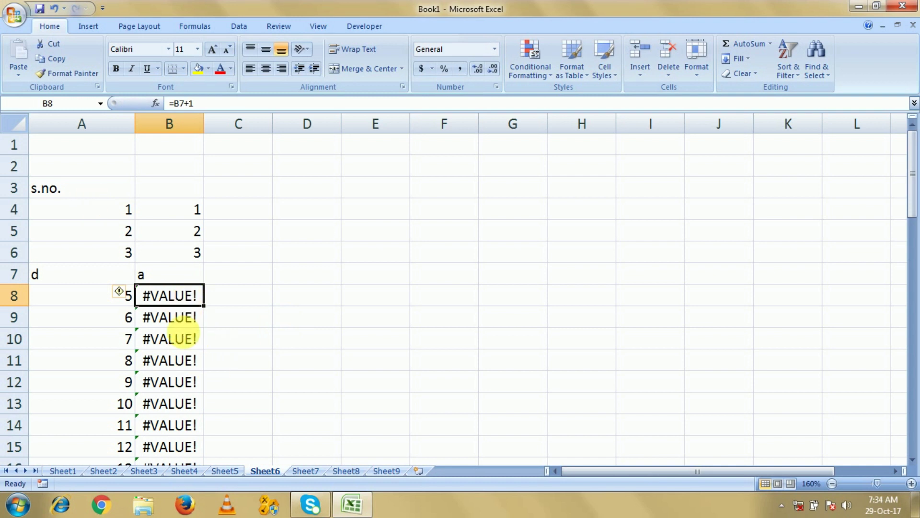
pyautogui.scroll(-1, 186, 355)
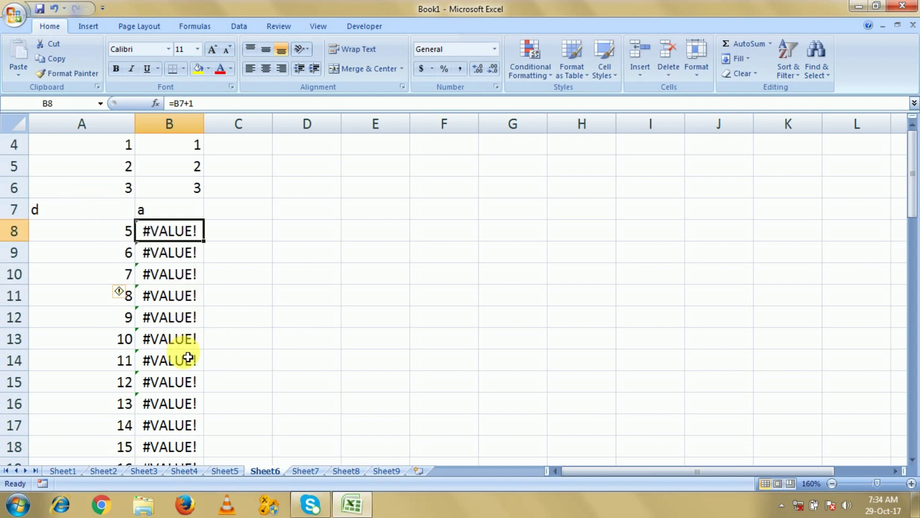
pyautogui.scroll(-2, 187, 357)
pyautogui.scroll(-2, 187, 357)
pyautogui.scroll(-3, 186, 359)
pyautogui.scroll(1, 186, 359)
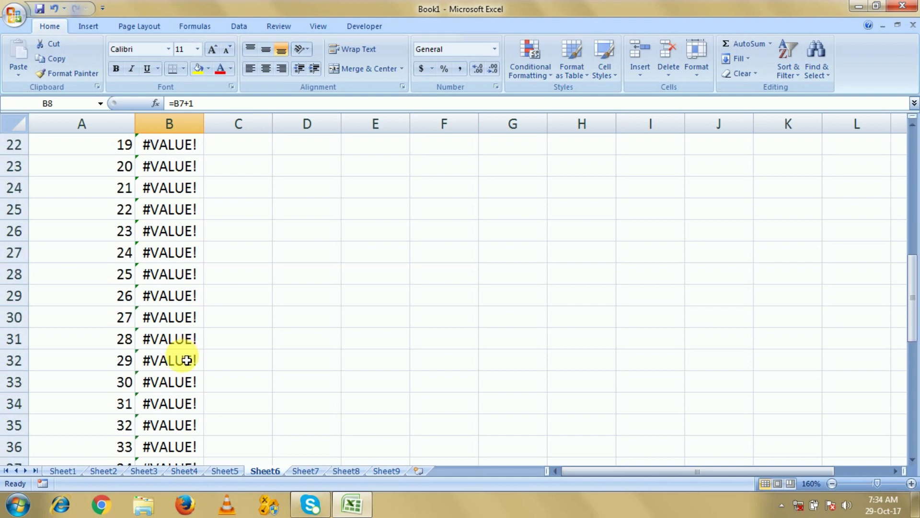
pyautogui.scroll(6, 187, 360)
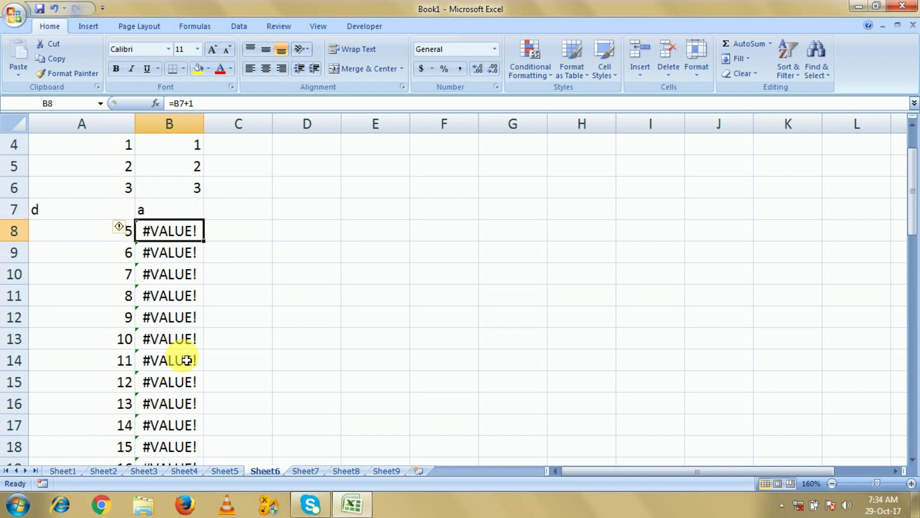
pyautogui.scroll(1, 189, 336)
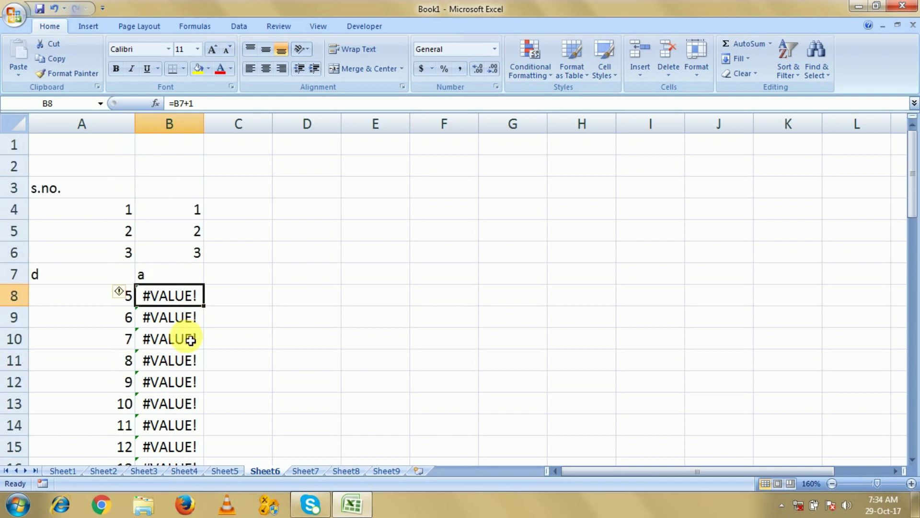
pyautogui.click(186, 274)
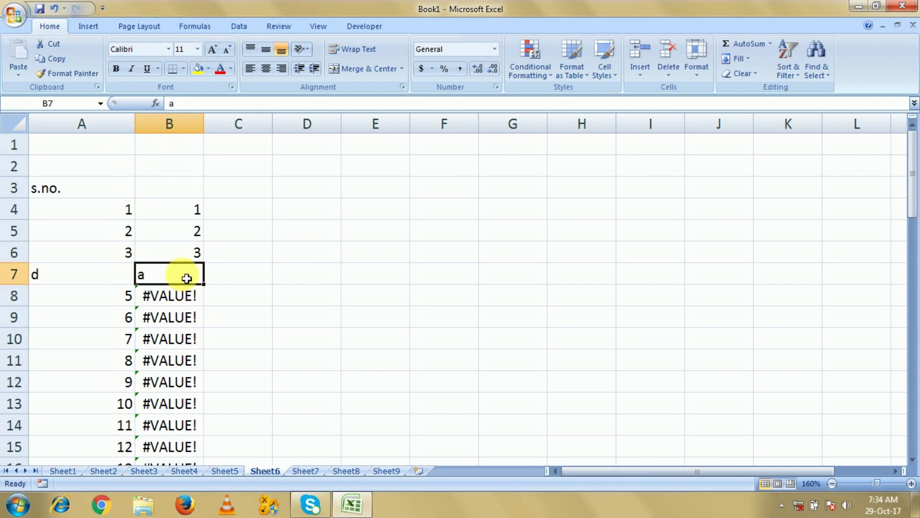
# Fill B6's formula down through B9, replacing the 'a' and clearing the #VALUE! errors.
pyautogui.click(197, 259)
pyautogui.moveTo(204, 262); pyautogui.dragTo(206, 326)
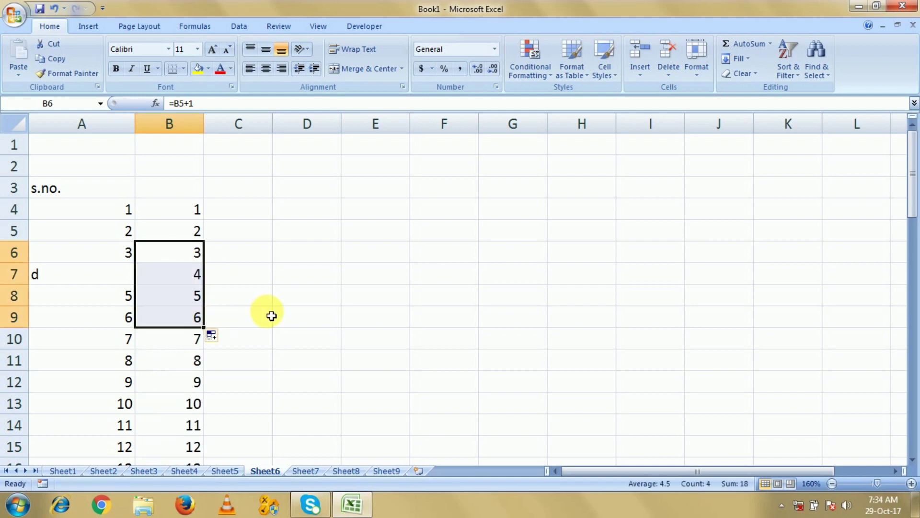
pyautogui.click(195, 296)
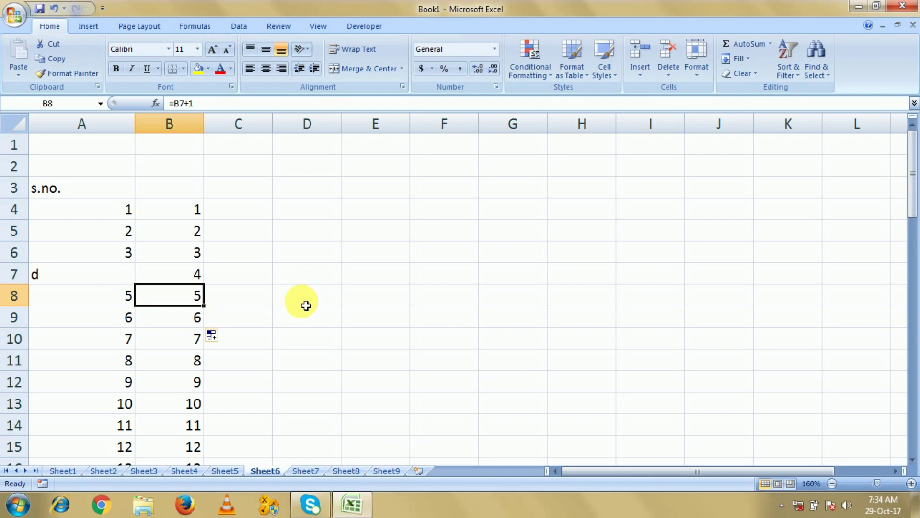
# Replace B8's formula with the value 6 and check that B53 now reads 51.
pyautogui.write('6')
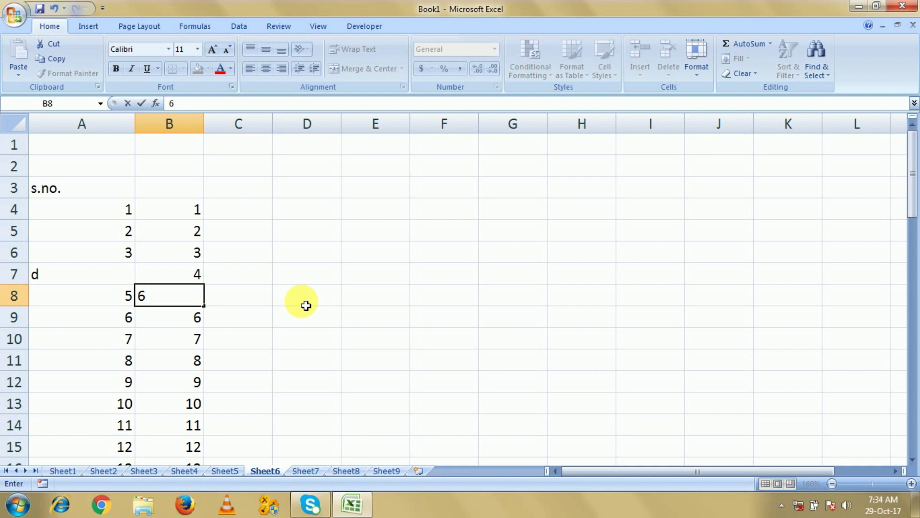
pyautogui.press('Return')
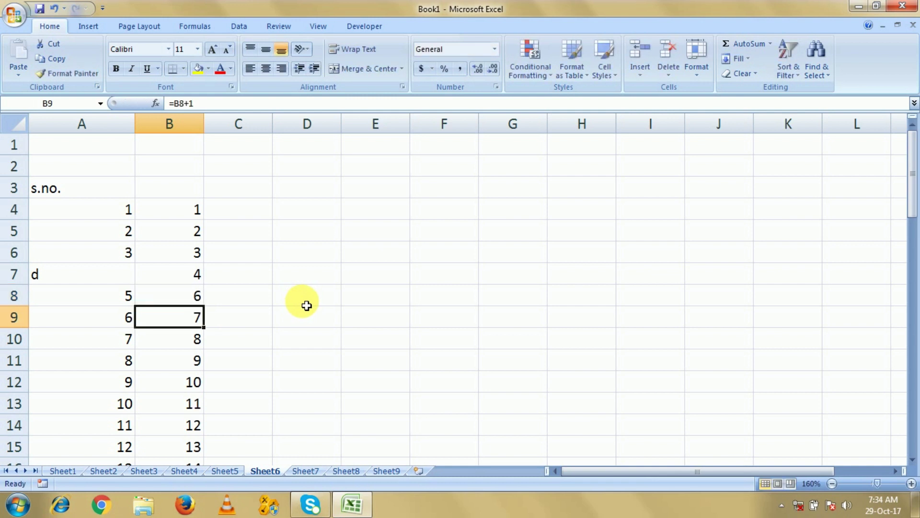
pyautogui.scroll(-10, 306, 305)
pyautogui.scroll(-5, 306, 306)
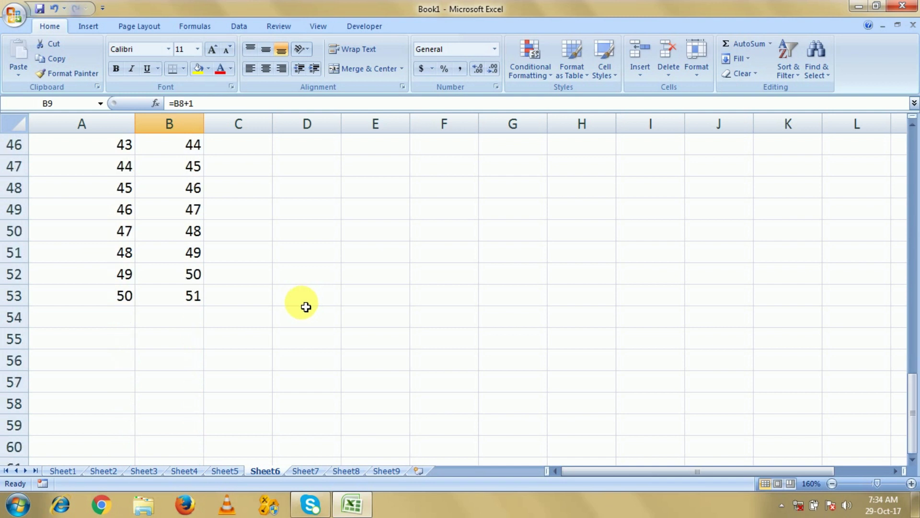
pyautogui.click(190, 301)
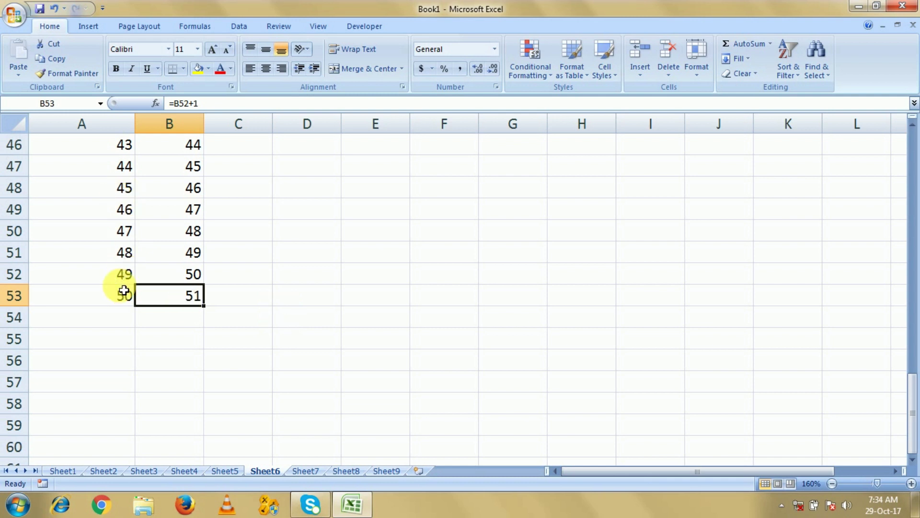
# Compare the sums of A50:A53 and B50:B53, then return to the top at C4.
pyautogui.click(115, 234)
pyautogui.moveTo(116, 233); pyautogui.dragTo(113, 304)
pyautogui.moveTo(117, 237); pyautogui.dragTo(123, 303)
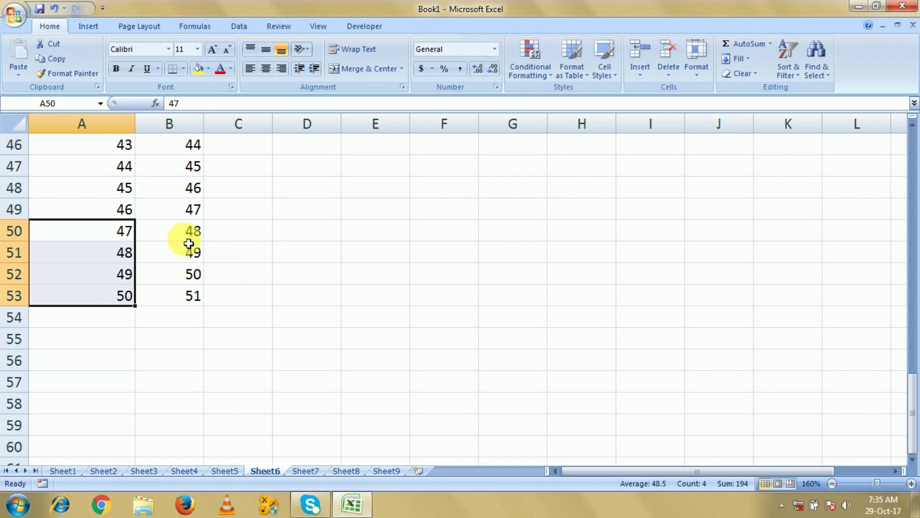
pyautogui.moveTo(186, 236); pyautogui.dragTo(192, 297)
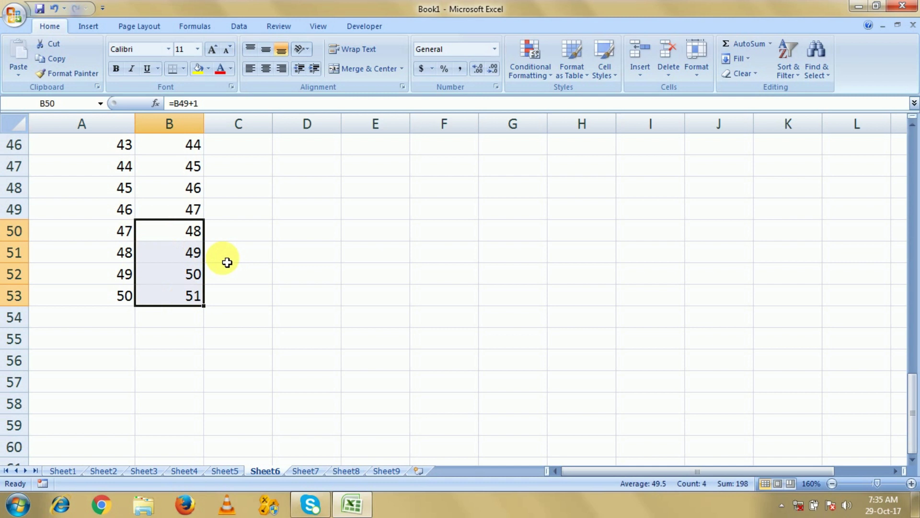
pyautogui.scroll(4, 222, 259)
pyautogui.scroll(10, 225, 261)
pyautogui.scroll(1, 227, 264)
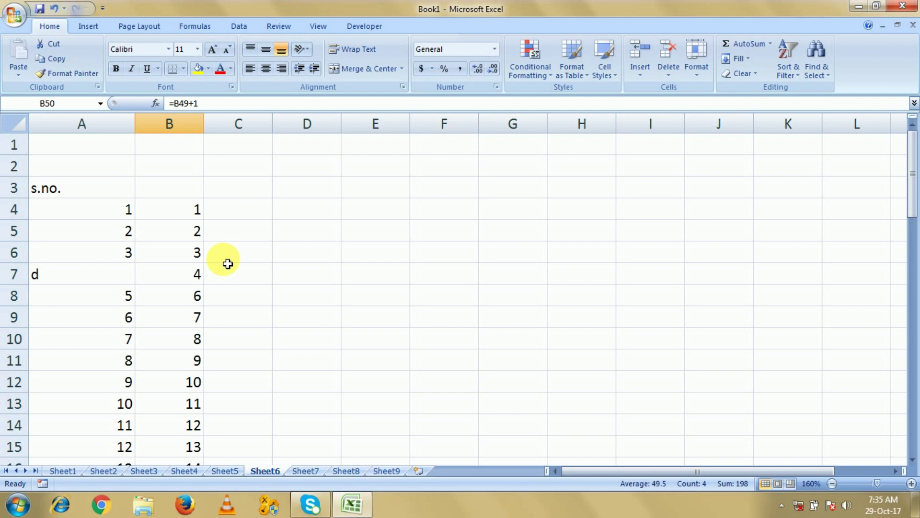
pyautogui.click(246, 216)
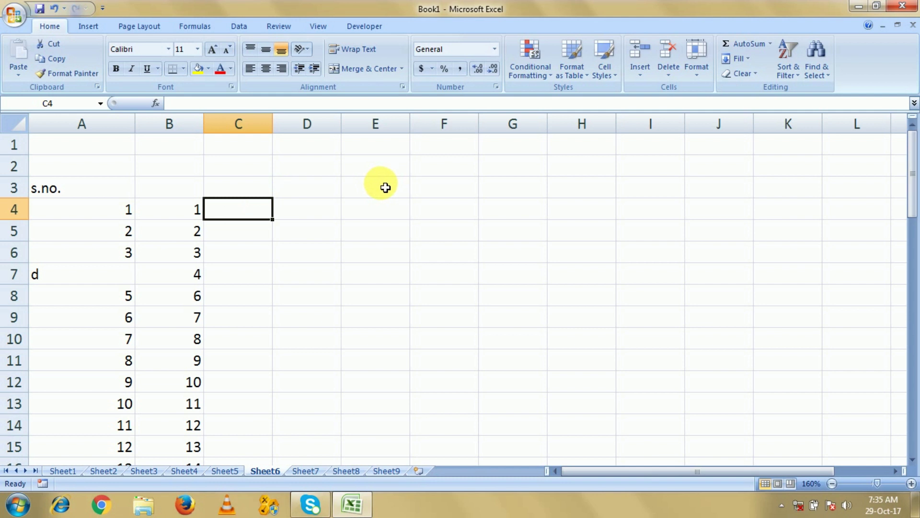
pyautogui.click(252, 232)
pyautogui.click(268, 207)
pyautogui.click(263, 240)
pyautogui.click(263, 209)
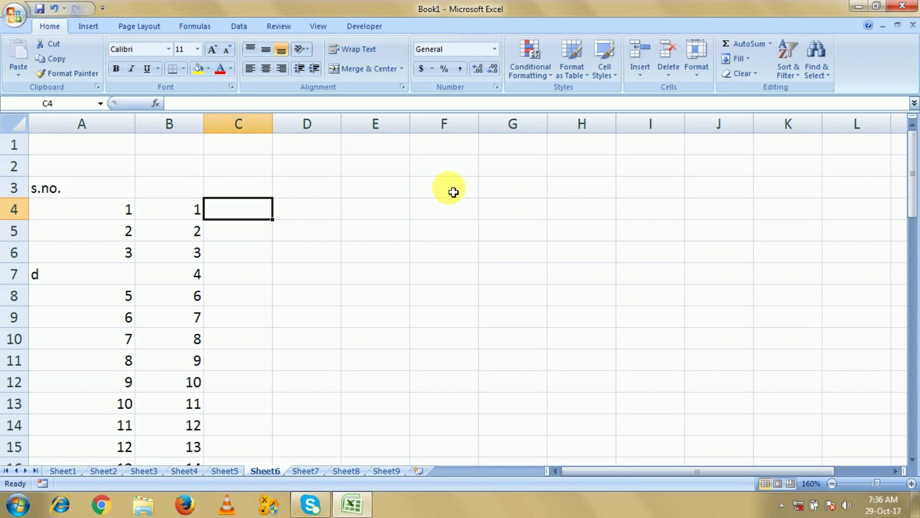
pyautogui.press('Left')
pyautogui.press('Right')
pyautogui.press('Left')
pyautogui.press('Down')
pyautogui.press('Down')
pyautogui.press('Down')
pyautogui.press('Up')
pyautogui.press('Up')
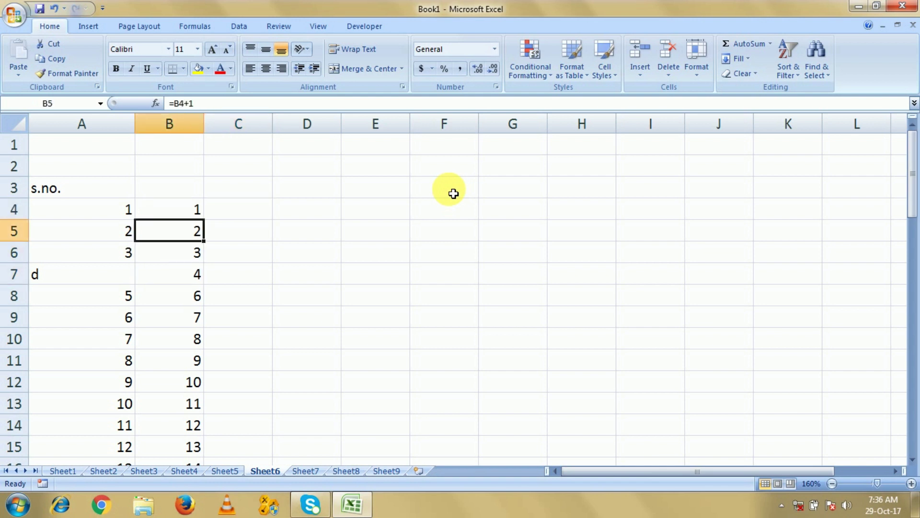
pyautogui.press('Up')
pyautogui.press('Up')
pyautogui.press('Right')
pyautogui.press('Down')
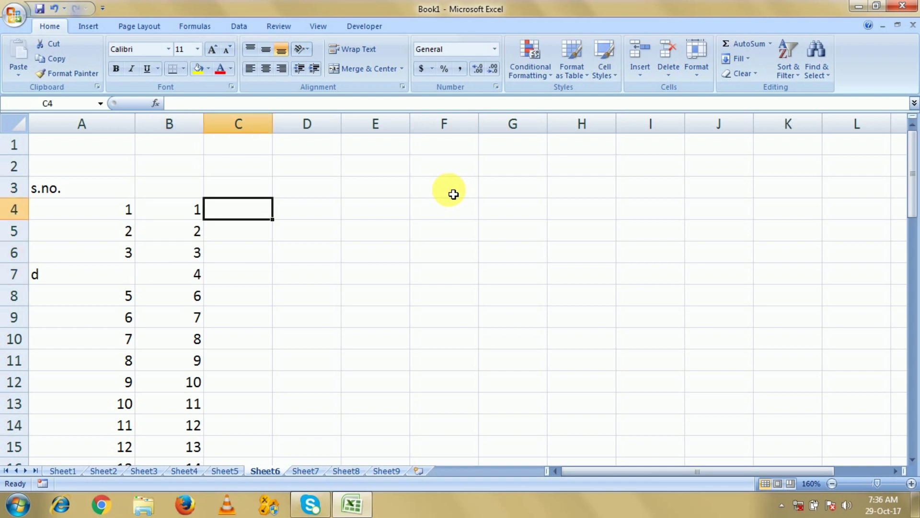
pyautogui.press('Left')
pyautogui.press('Down')
pyautogui.press('Up')
pyautogui.press('Right')
# Put 1 in C4 and the formula =C4+1 in C5.
pyautogui.write('1')
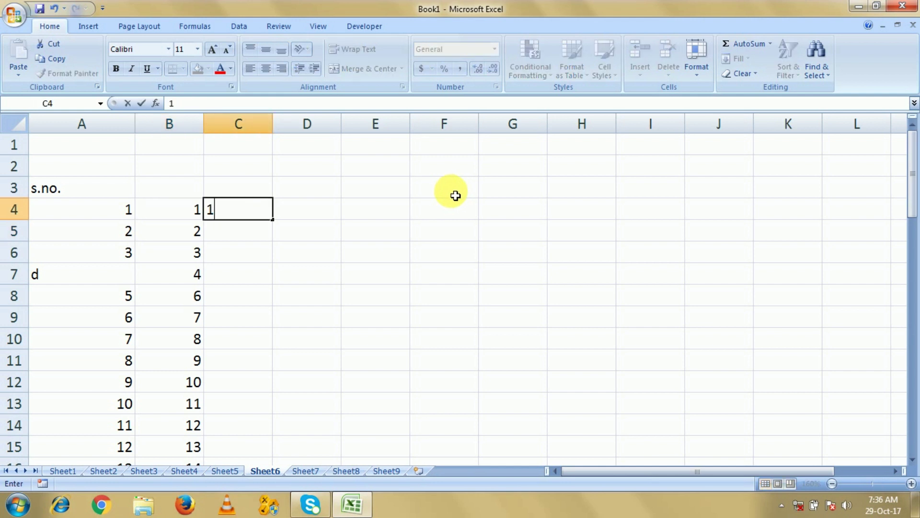
pyautogui.press('Return')
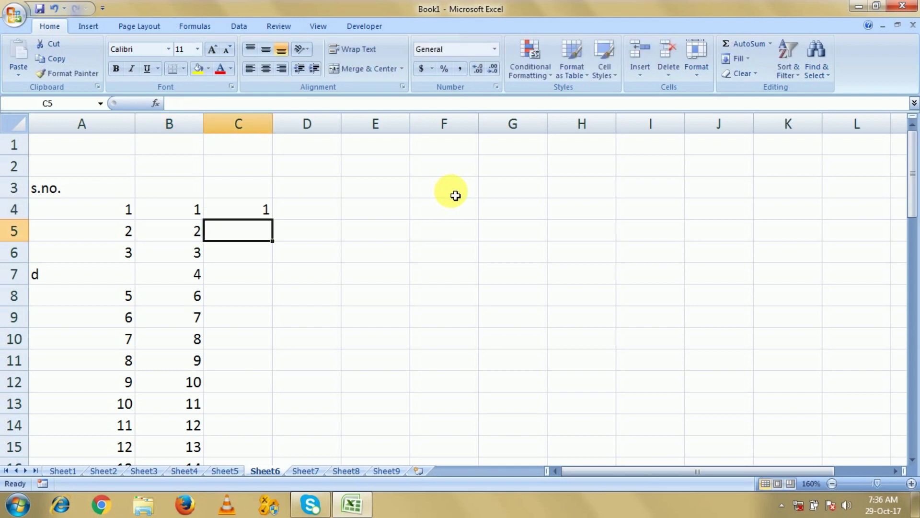
pyautogui.write('=')
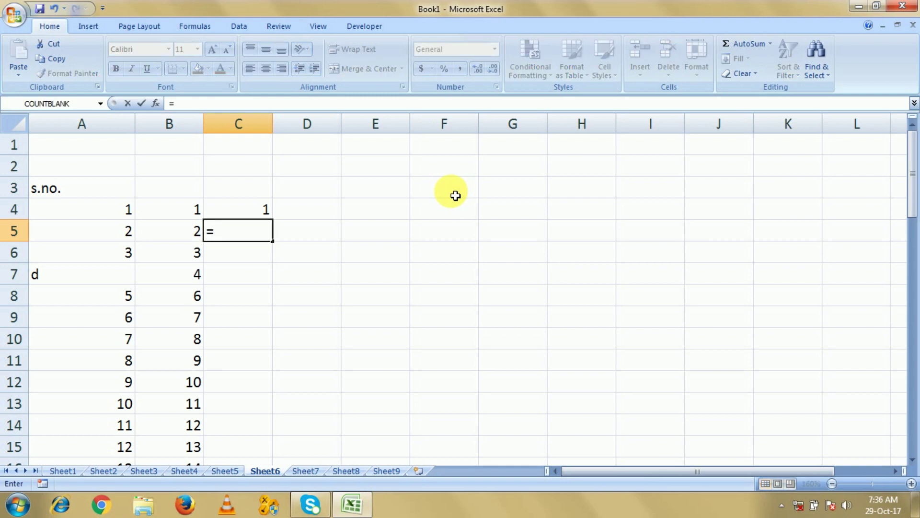
pyautogui.press('Up')
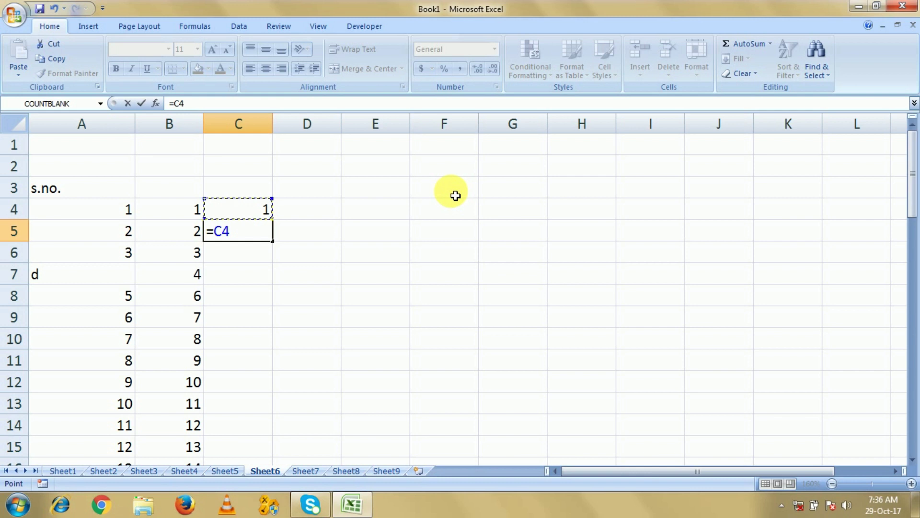
pyautogui.write('+1')
pyautogui.press('Return')
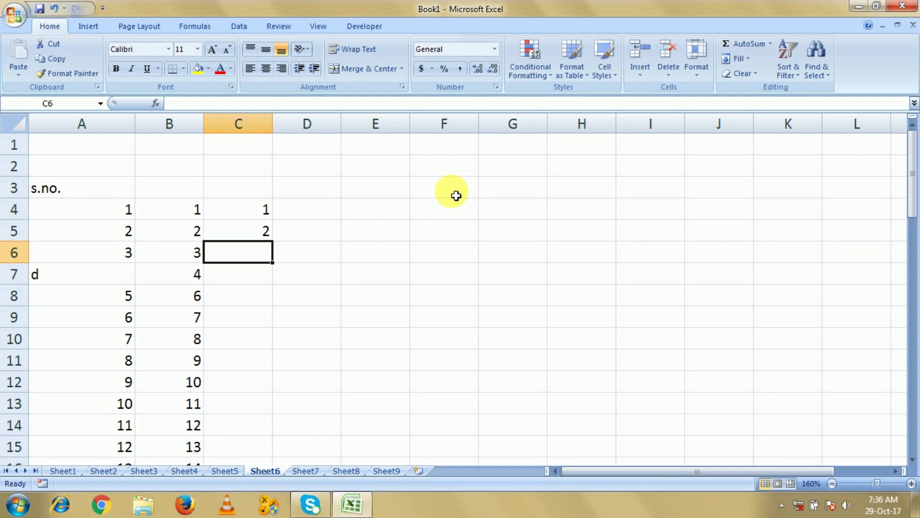
# Compare C5's formula with B5's, then select from C5 down column C to row 53.
pyautogui.press('Up')
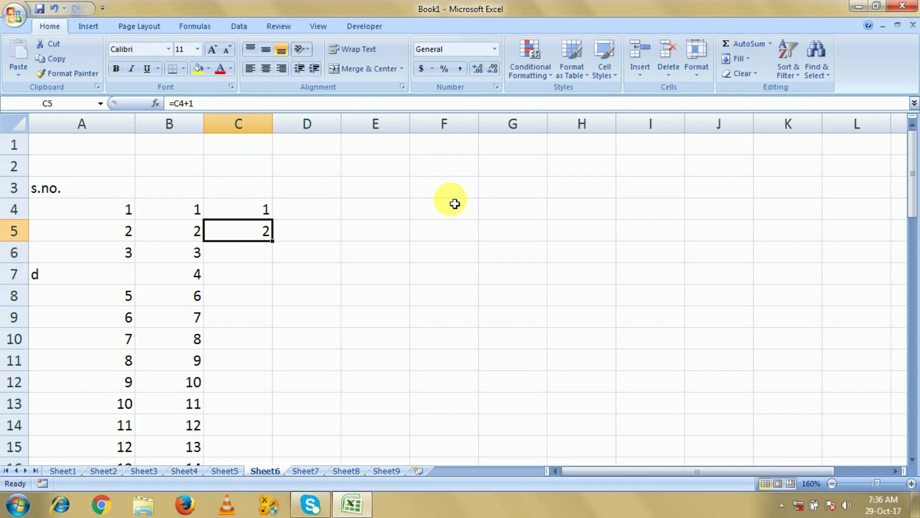
pyautogui.press('Left')
pyautogui.press('Right')
pyautogui.press('Left')
pyautogui.press('Right')
pyautogui.hotkey('shift', 'Down')
pyautogui.hotkey('shift', 'Down')
pyautogui.hotkey('shift', 'Down')
pyautogui.hotkey('shift', 'Down')
pyautogui.hotkey('shift', 'Down')
pyautogui.hotkey('shift', 'Down')
pyautogui.hotkey('shift', 'Down')
pyautogui.hotkey('shift', 'Down')
pyautogui.hotkey('shift', 'Down')
pyautogui.hotkey('shift', 'Down')
pyautogui.hotkey('shift', 'Down')
pyautogui.hotkey('shift', 'Down')
pyautogui.hotkey('shift', 'Down')
pyautogui.hotkey('shift', 'Down')
pyautogui.hotkey('shift', 'Down')
pyautogui.hotkey('shift', 'Down')
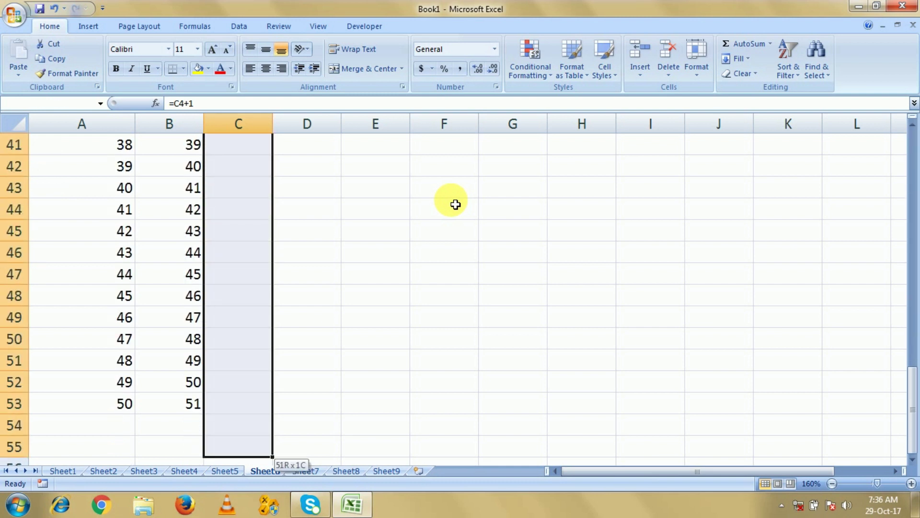
# Fill C5's =C4+1 formula down through C53 with Ctrl+D so column C counts 1 to 50.
pyautogui.hotkey('shift', 'Up')
pyautogui.hotkey('shift', 'Up')
pyautogui.hotkey('shift', 'Down')
pyautogui.hotkey('shift', 'Down')
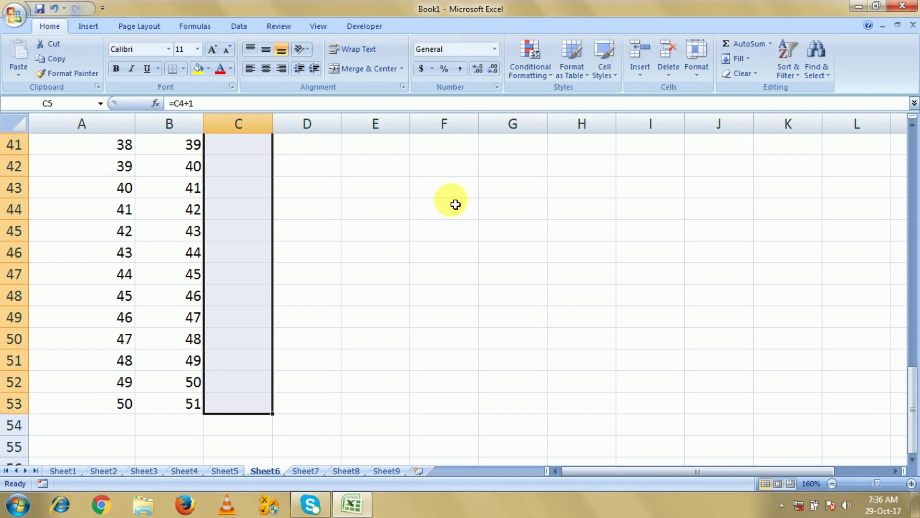
pyautogui.hotkey('ctrl', 'd')
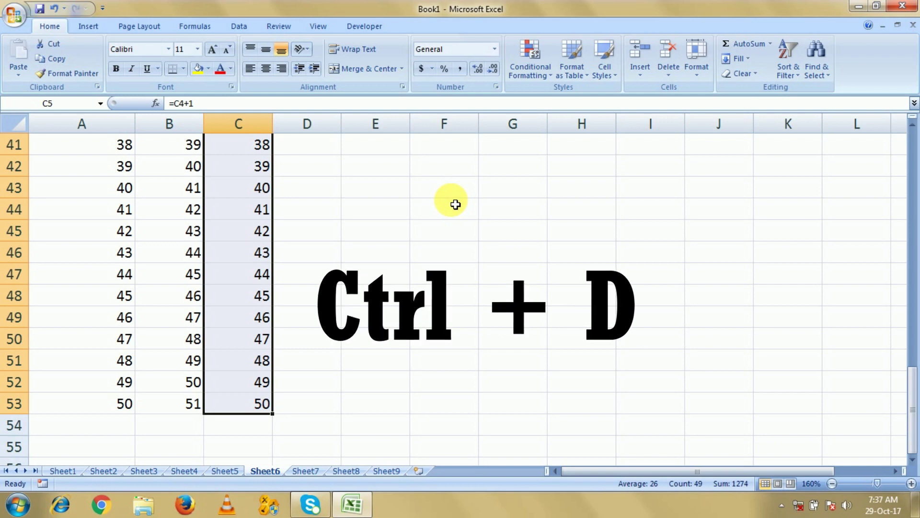
pyautogui.hotkey('shift', 'BackSpace')
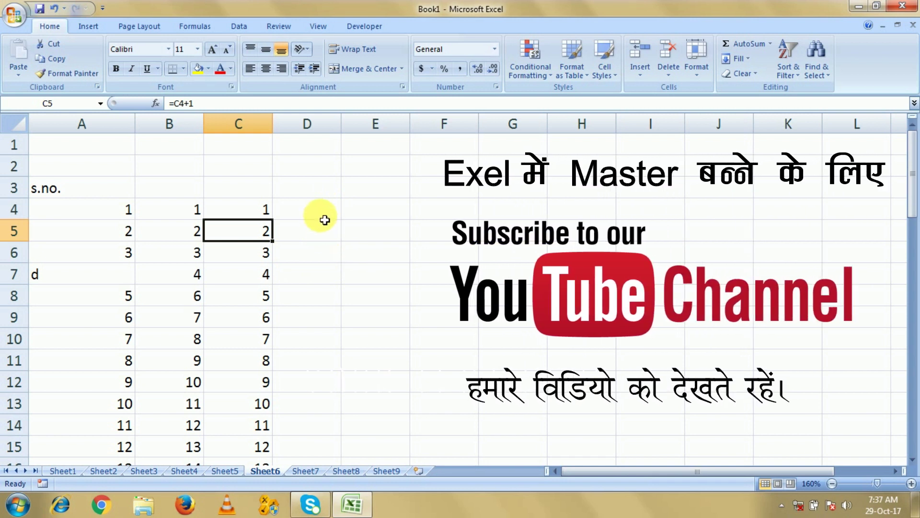
# Enter 2 in D4 and fill the 1, 2 series from C4 across to I4.
pyautogui.click(316, 214)
pyautogui.write('2')
pyautogui.press('Tab')
pyautogui.click(248, 212)
pyautogui.moveTo(301, 217)
pyautogui.mouseDown()
pyautogui.moveTo(473, 229)
pyautogui.moveTo(680, 225)
pyautogui.mouseUp()
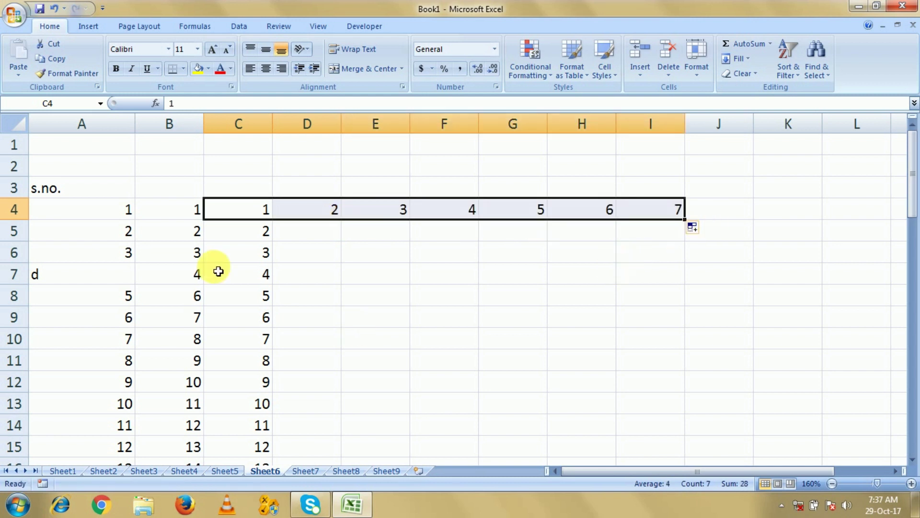